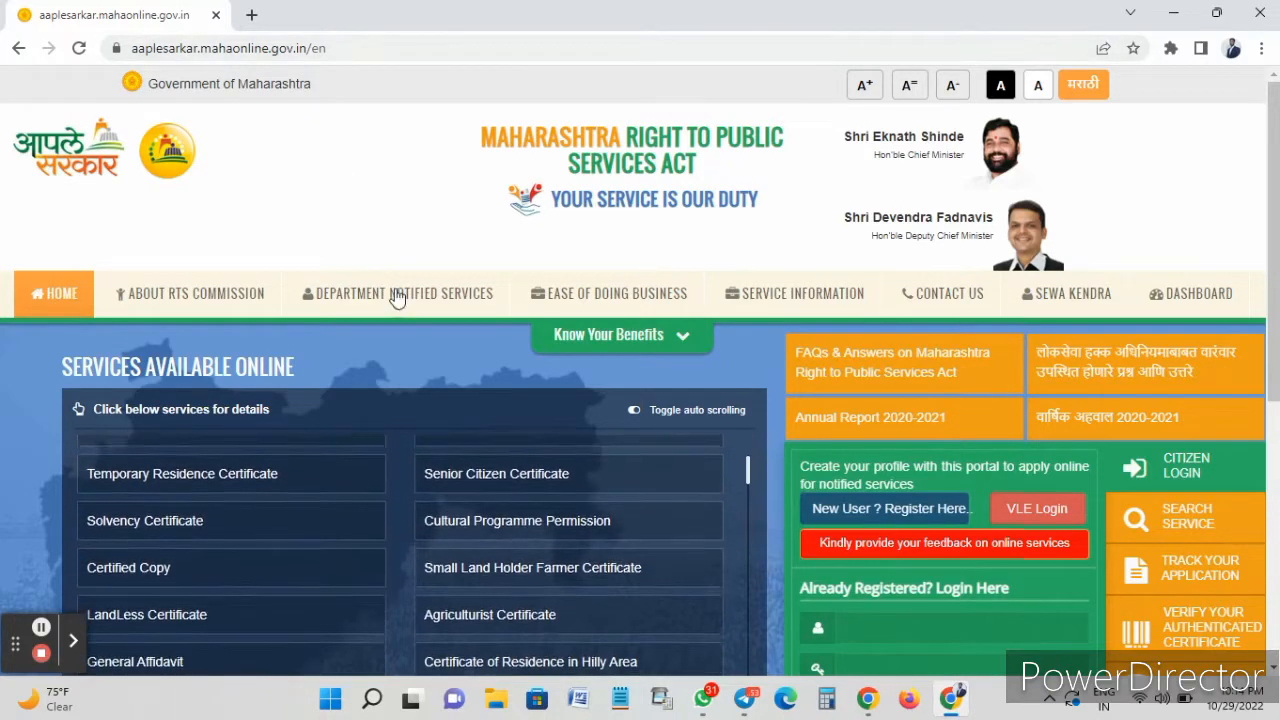
- Open the new user registration page from the citizen login section of the home page
scroll(830, 418, "down", 3)
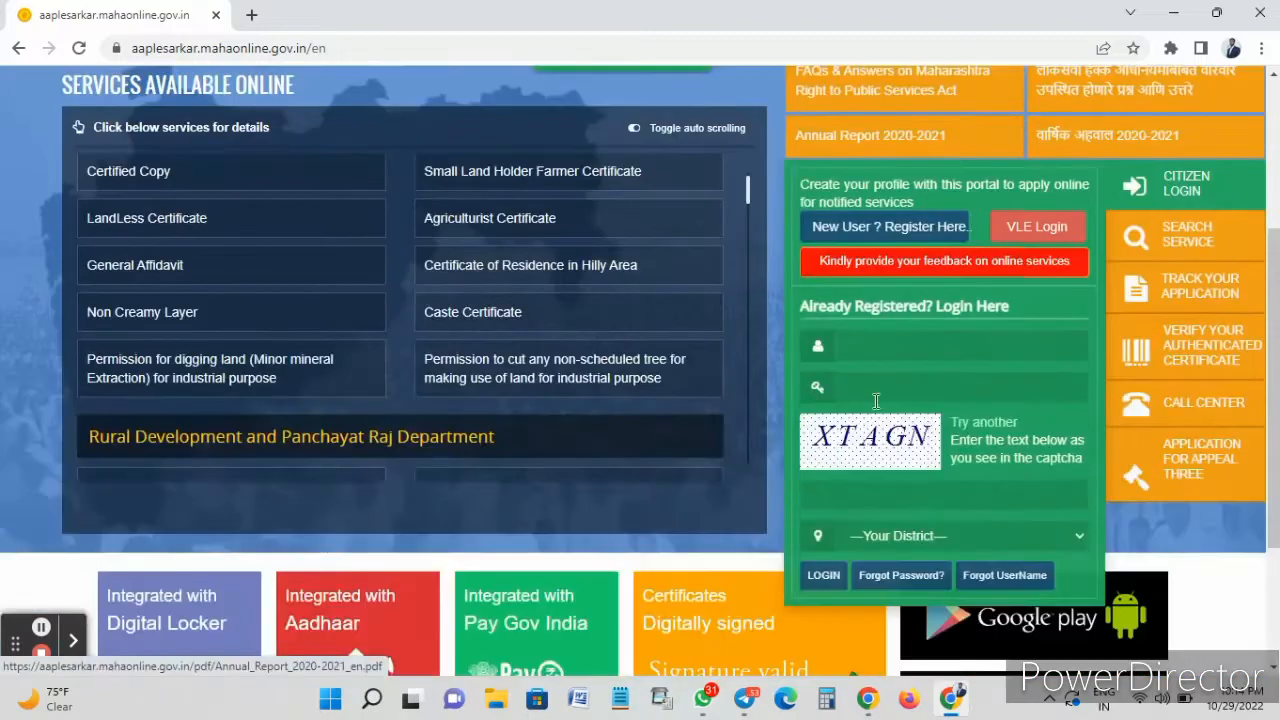
left_click(866, 345)
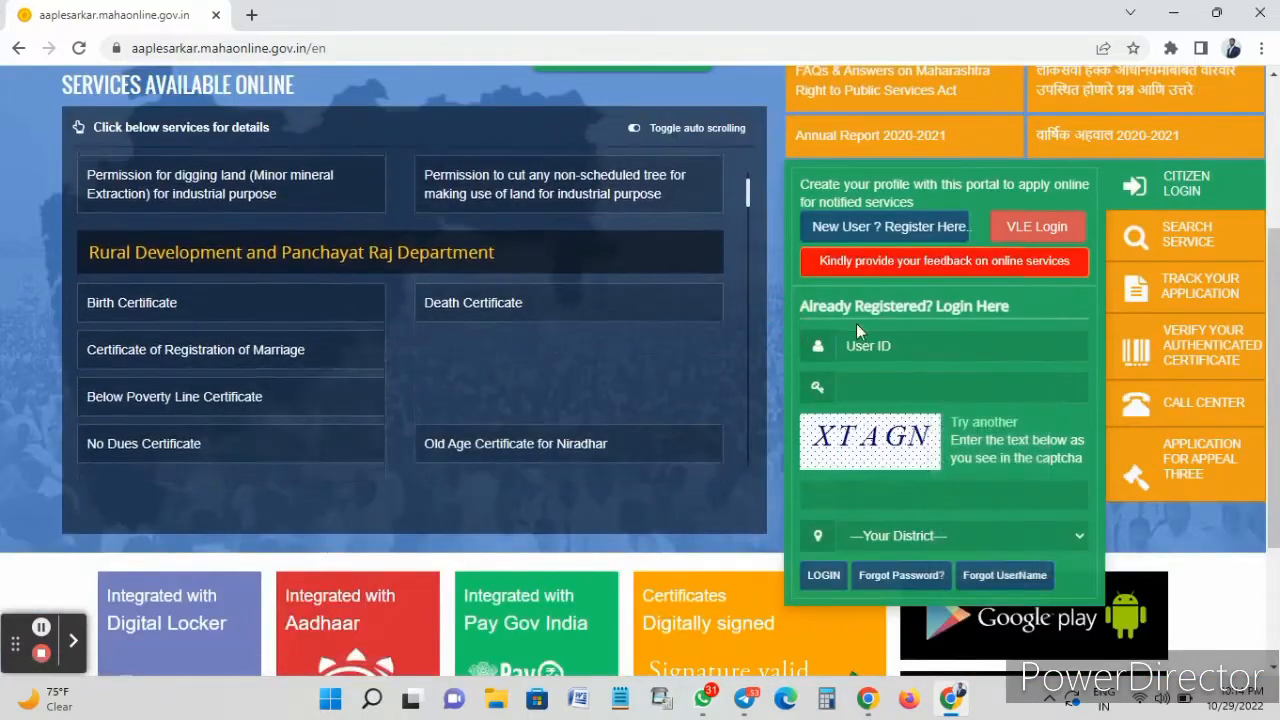
left_click(888, 383)
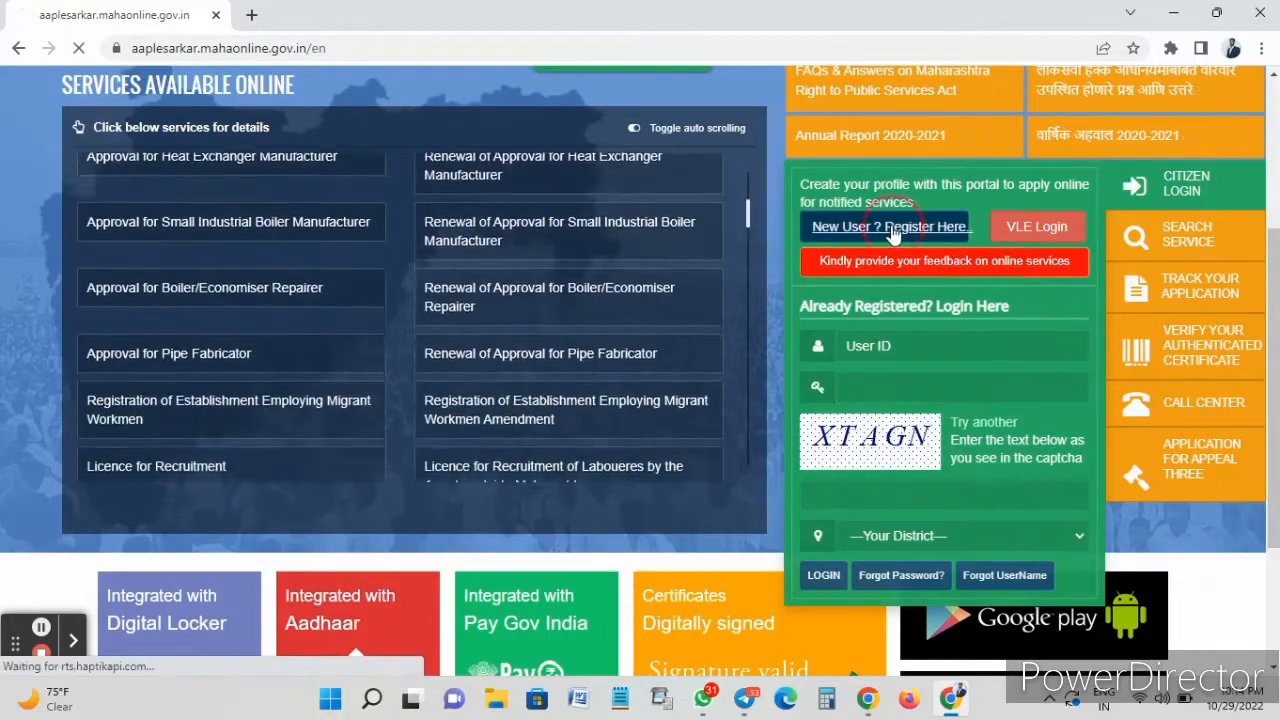
left_click(893, 228)
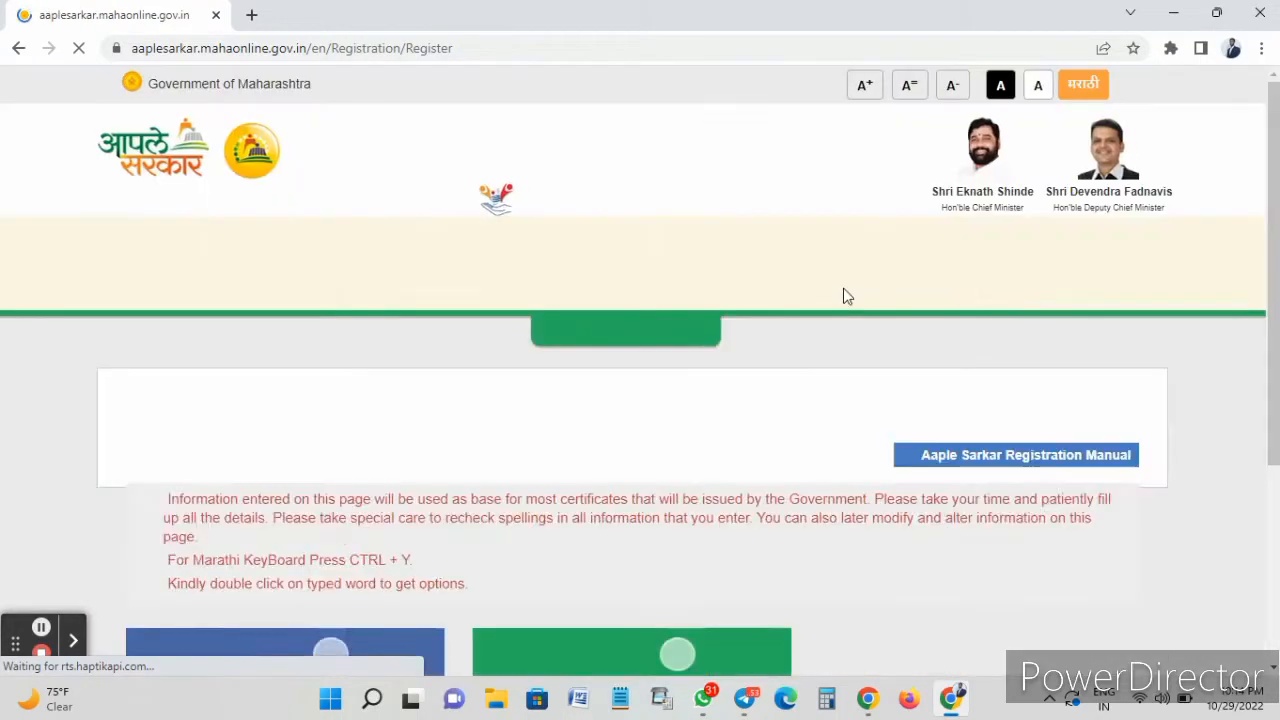
- Review the registration options and choose Option 1, which verifies the mobile number using an OTP
scroll(741, 433, "down", 4)
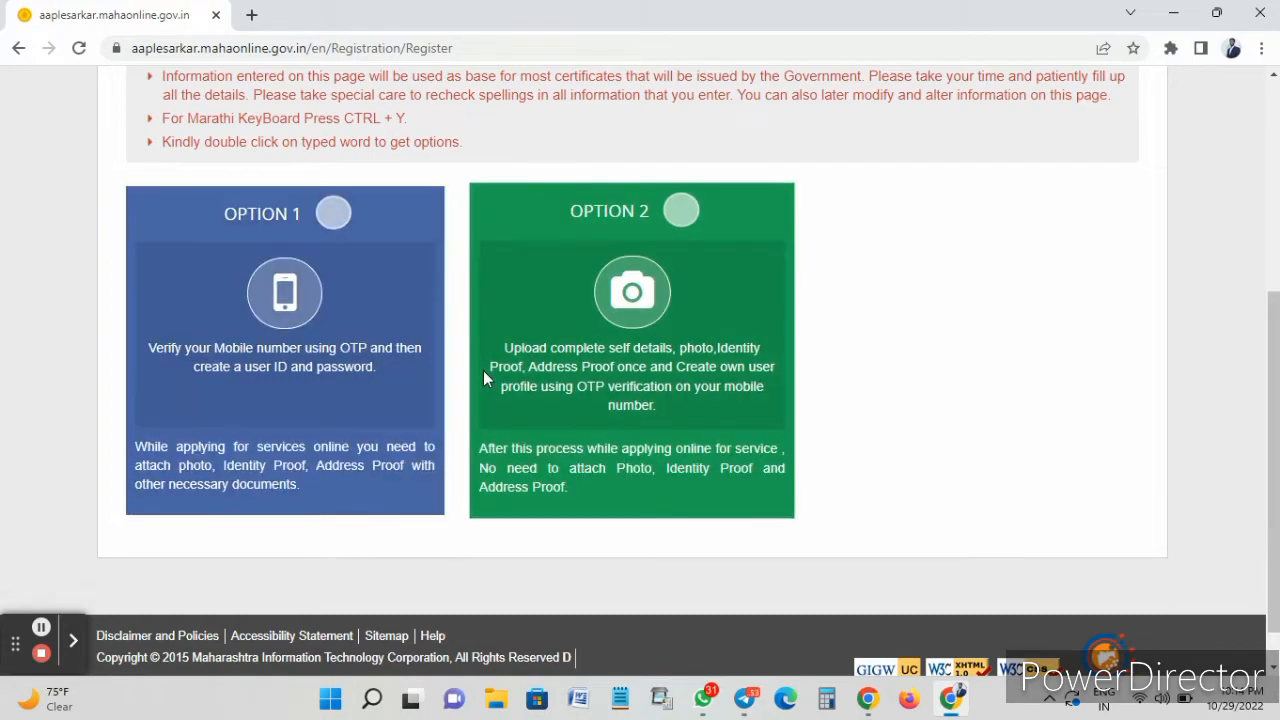
scroll(486, 365, "up", 2)
scroll(510, 340, "up", 1)
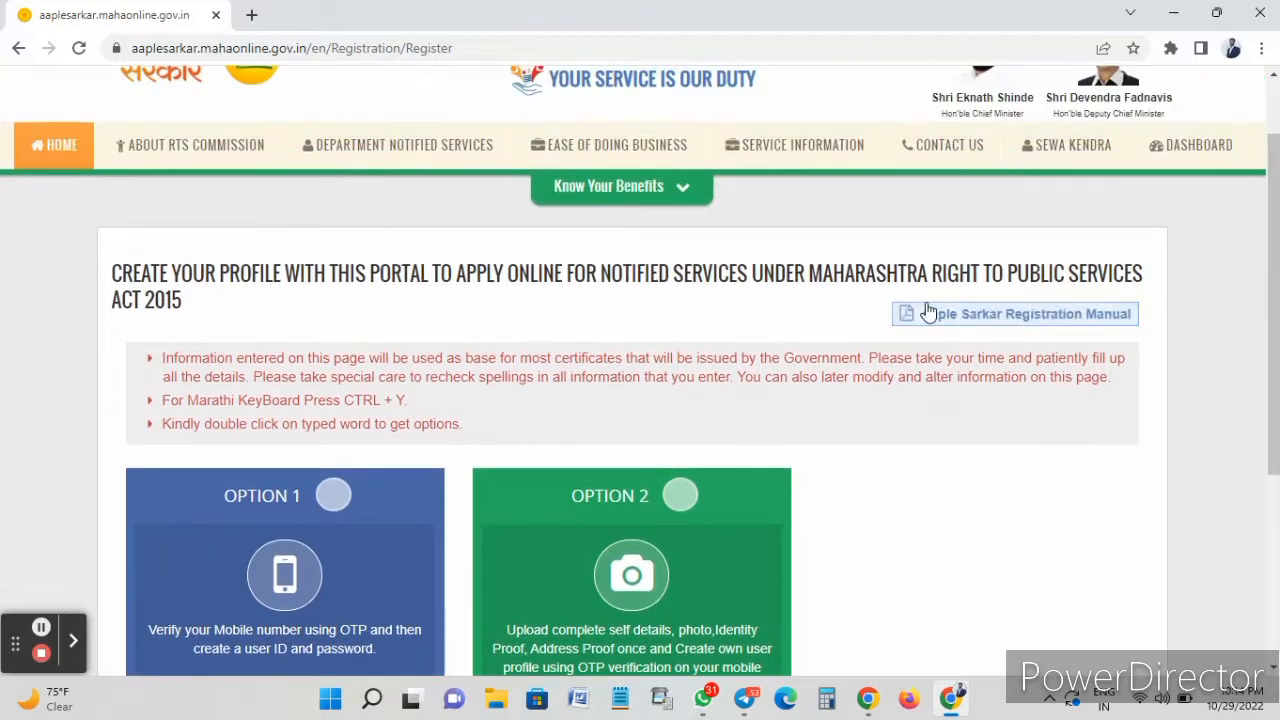
scroll(291, 326, "down", 3)
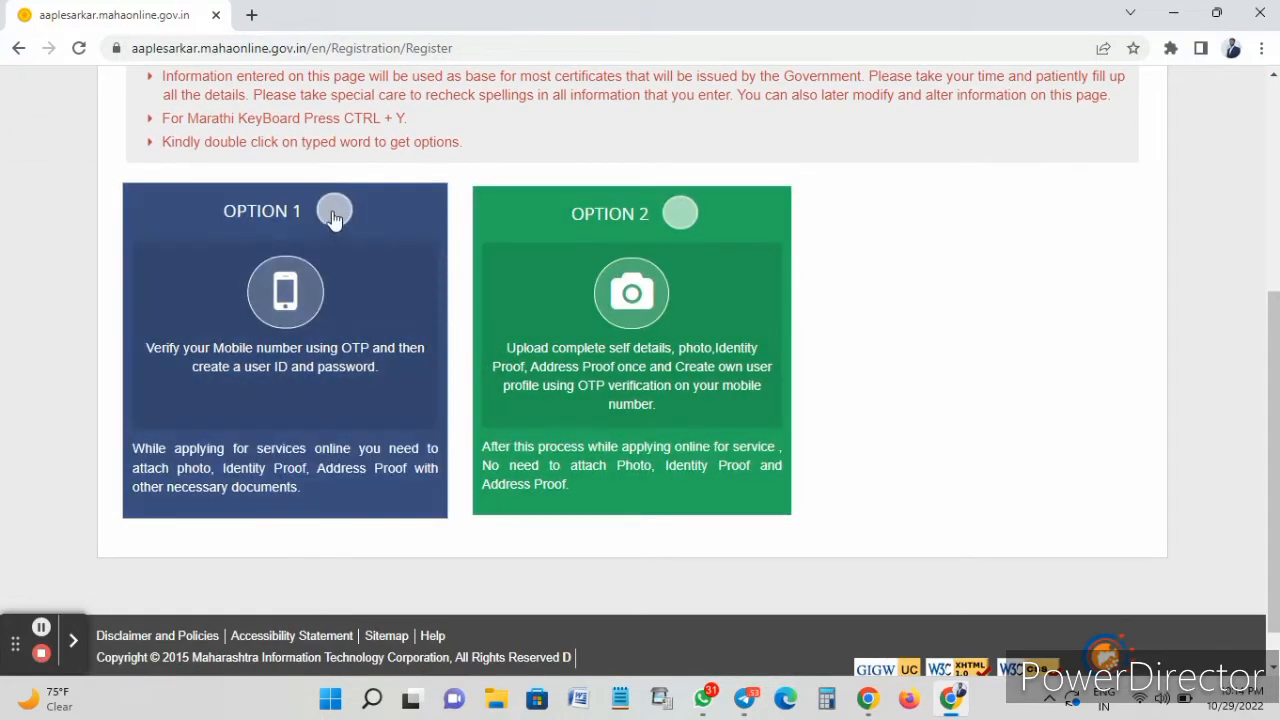
left_click(335, 214)
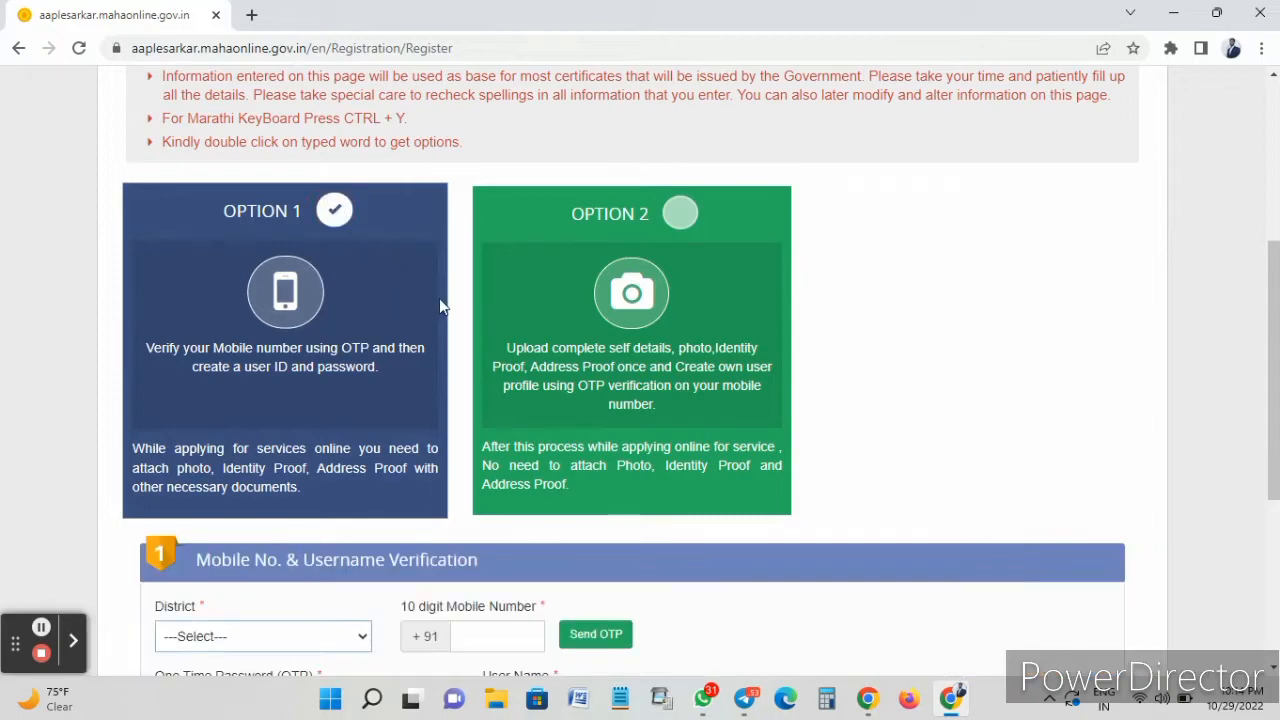
- Set the district to Jalgaon in the mobile number and username verification form and look over its OTP fields
scroll(440, 303, "down", 3)
left_click(282, 358)
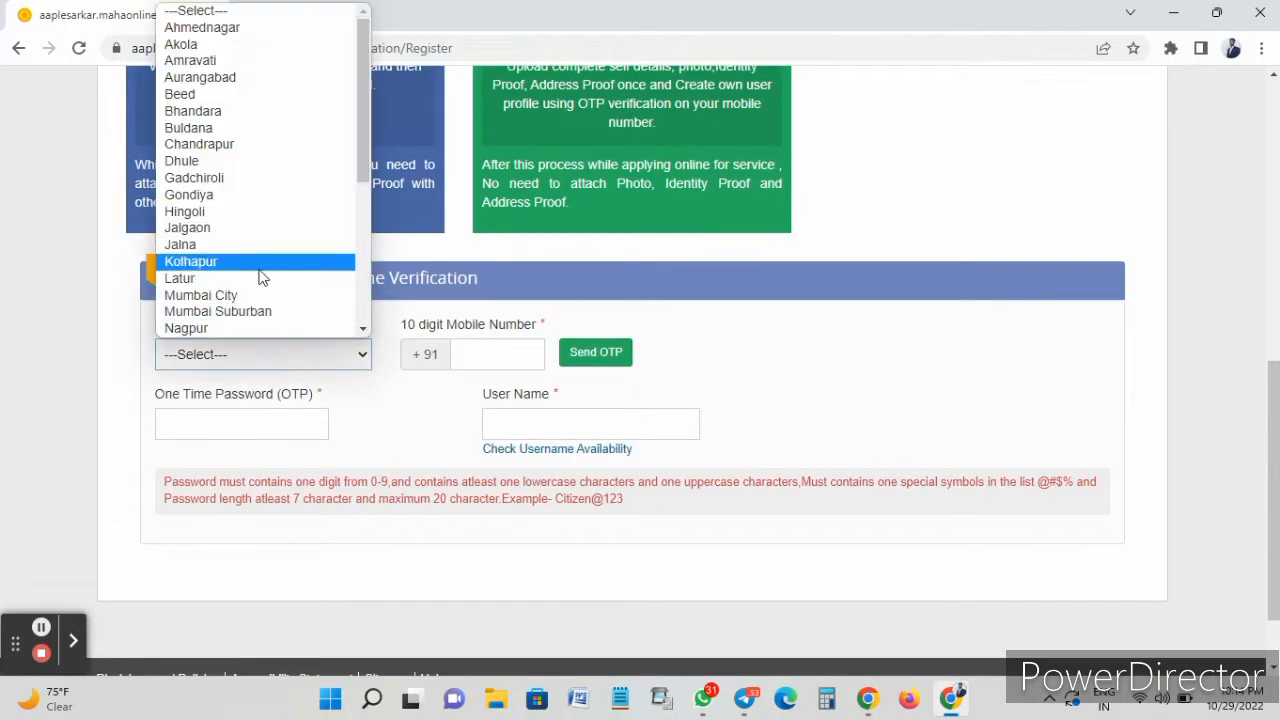
left_click(226, 230)
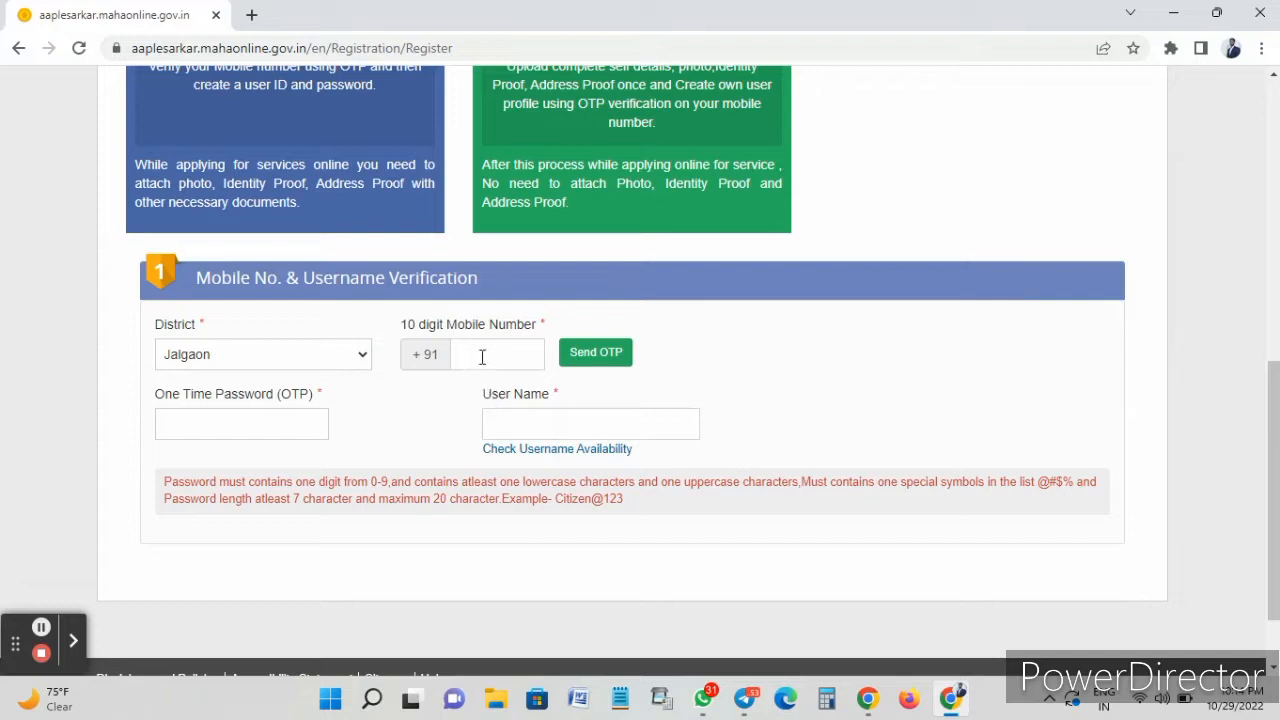
left_click(587, 370)
left_click(186, 422)
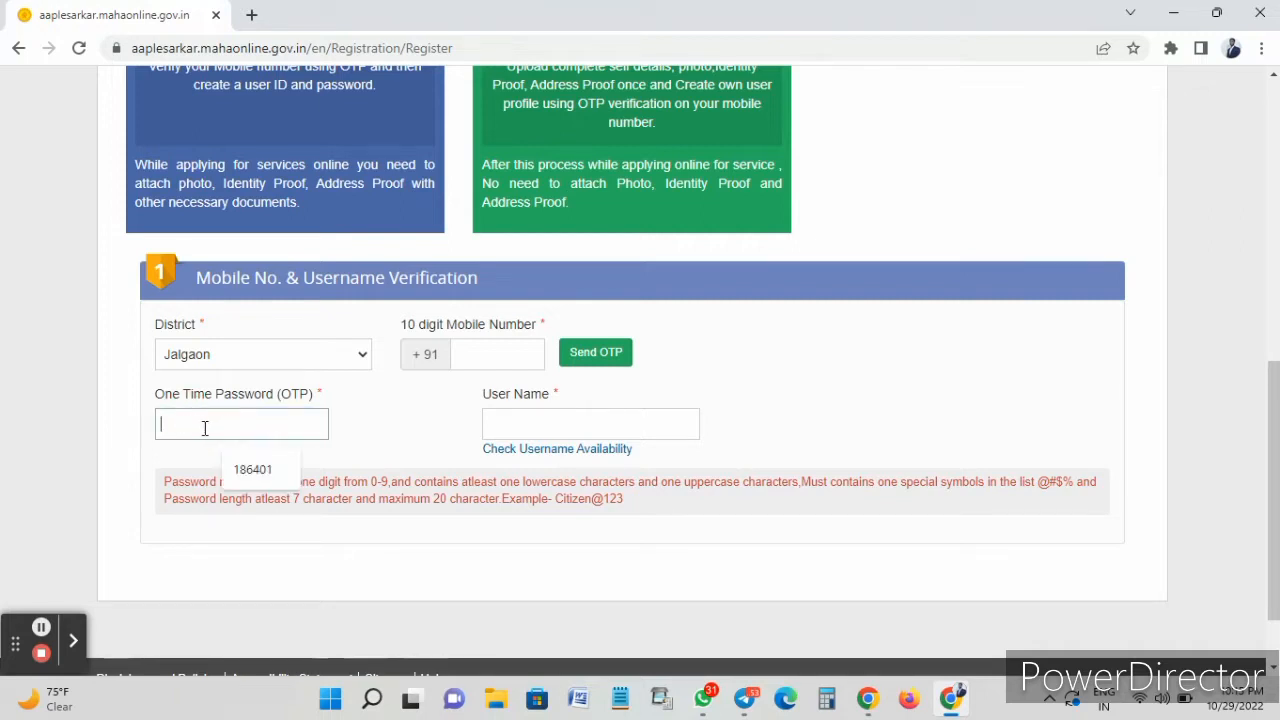
left_click(403, 454)
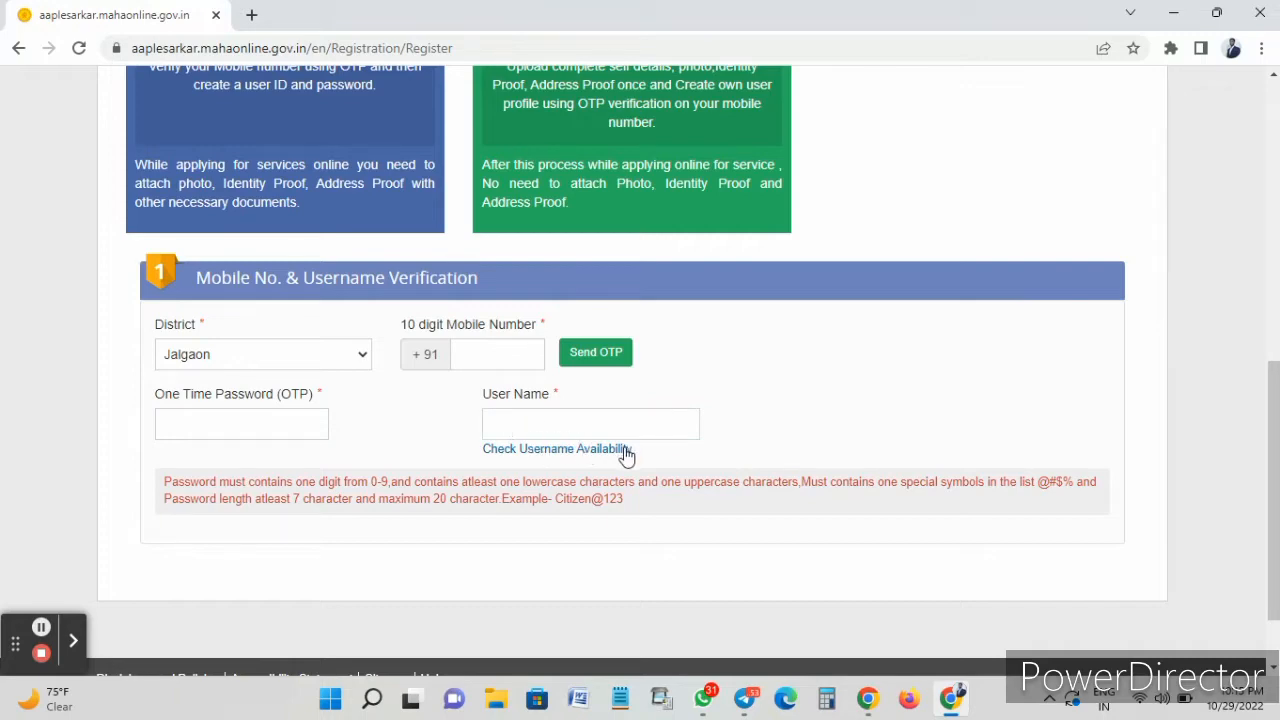
- Return to the portal's home page and go to the login form for registered citizens
scroll(626, 455, "up", 8)
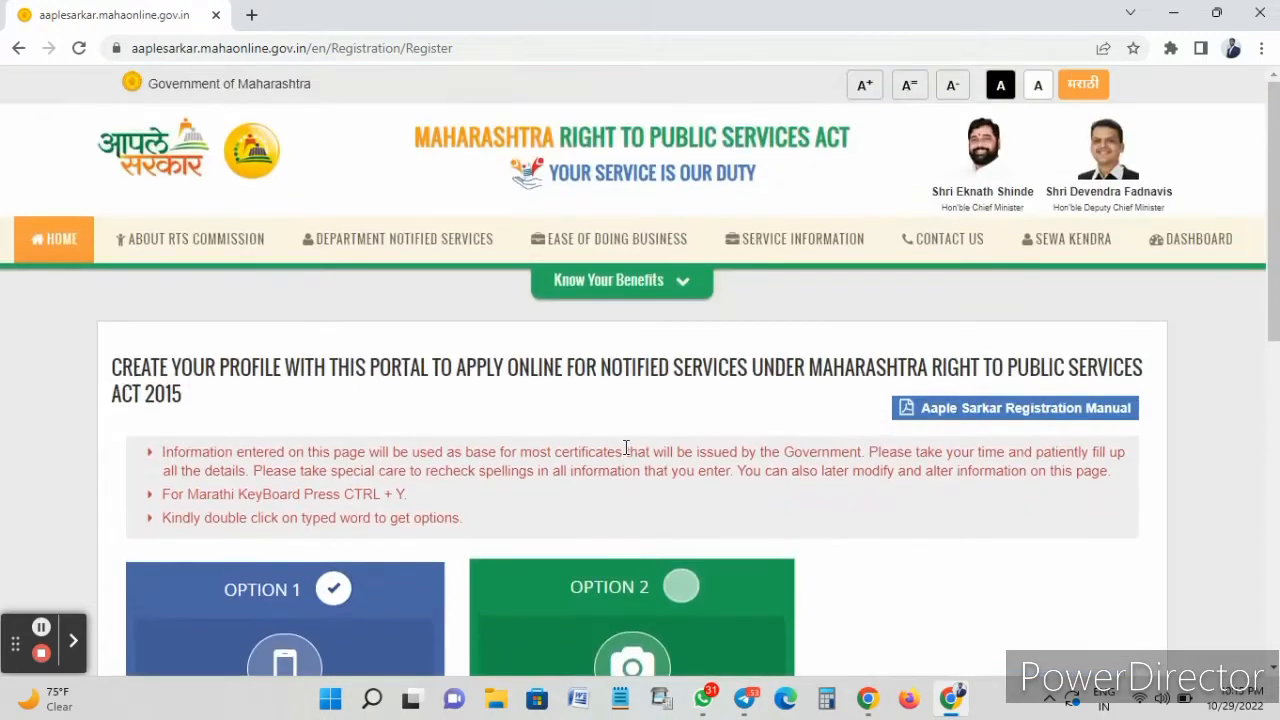
left_click(78, 248)
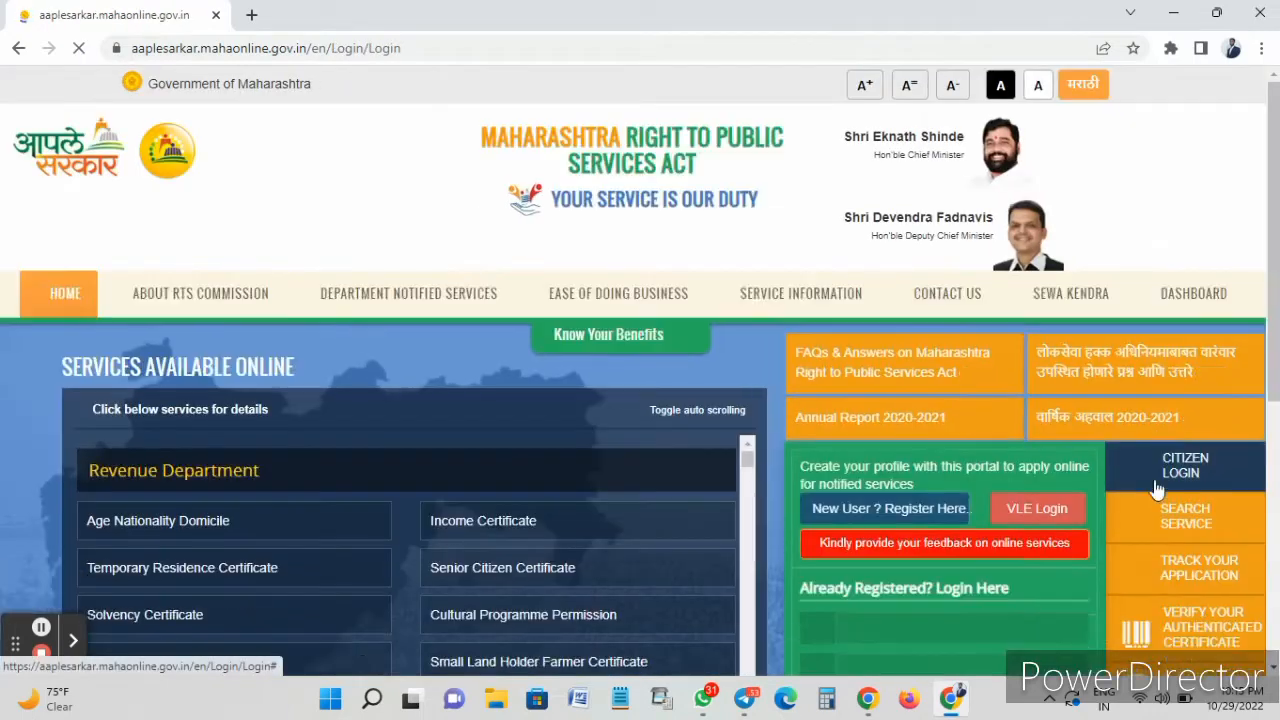
scroll(1157, 487, "down", 3)
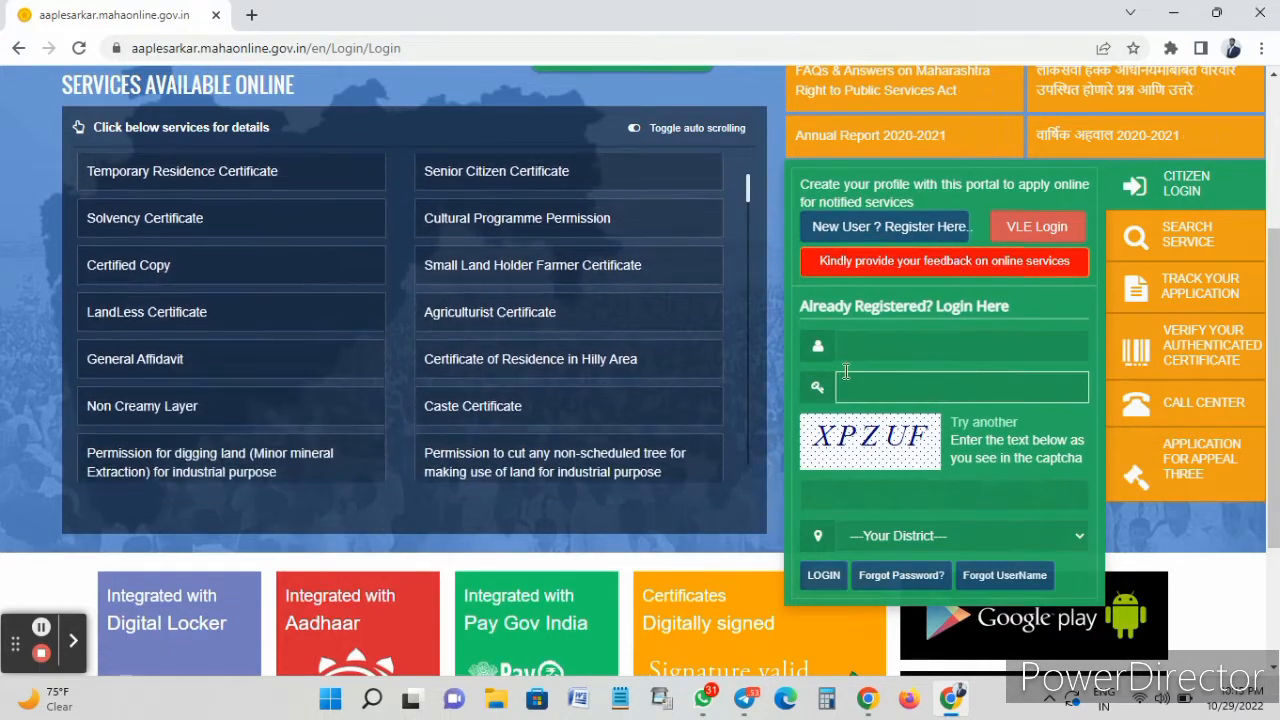
- Enter the saved user ID and the account password in the citizen login form
left_click(869, 344)
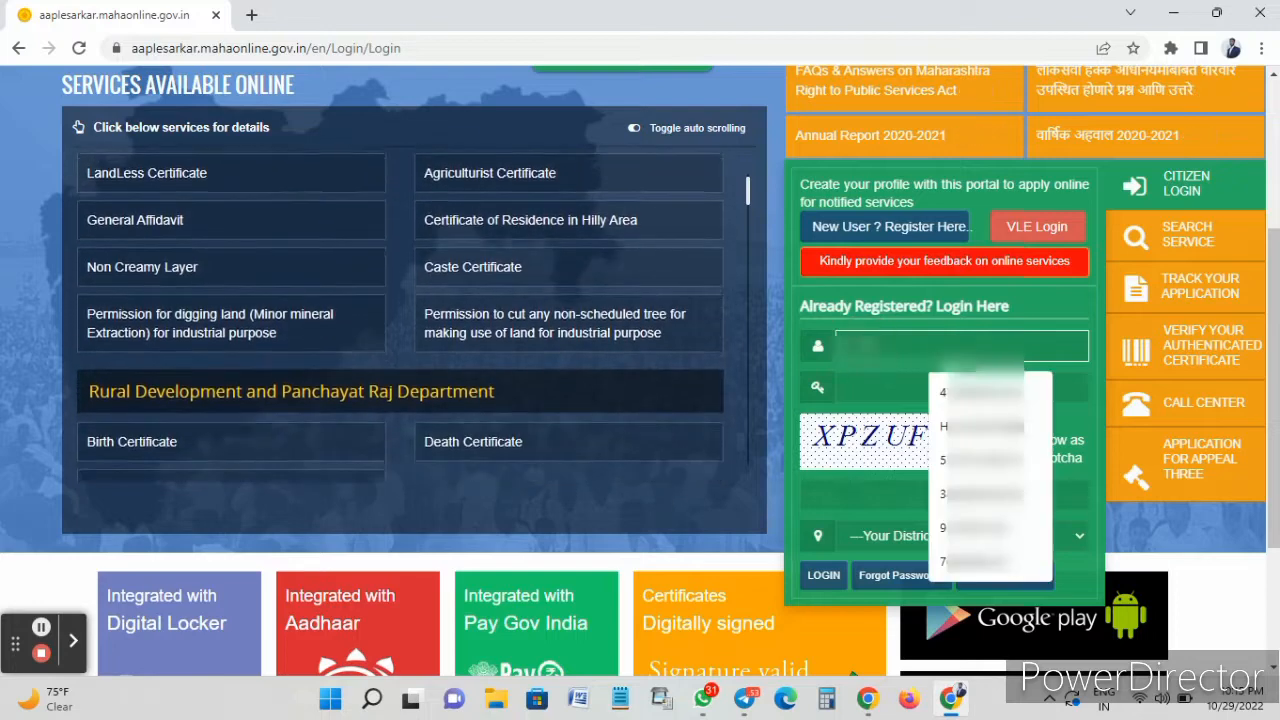
left_click(939, 400)
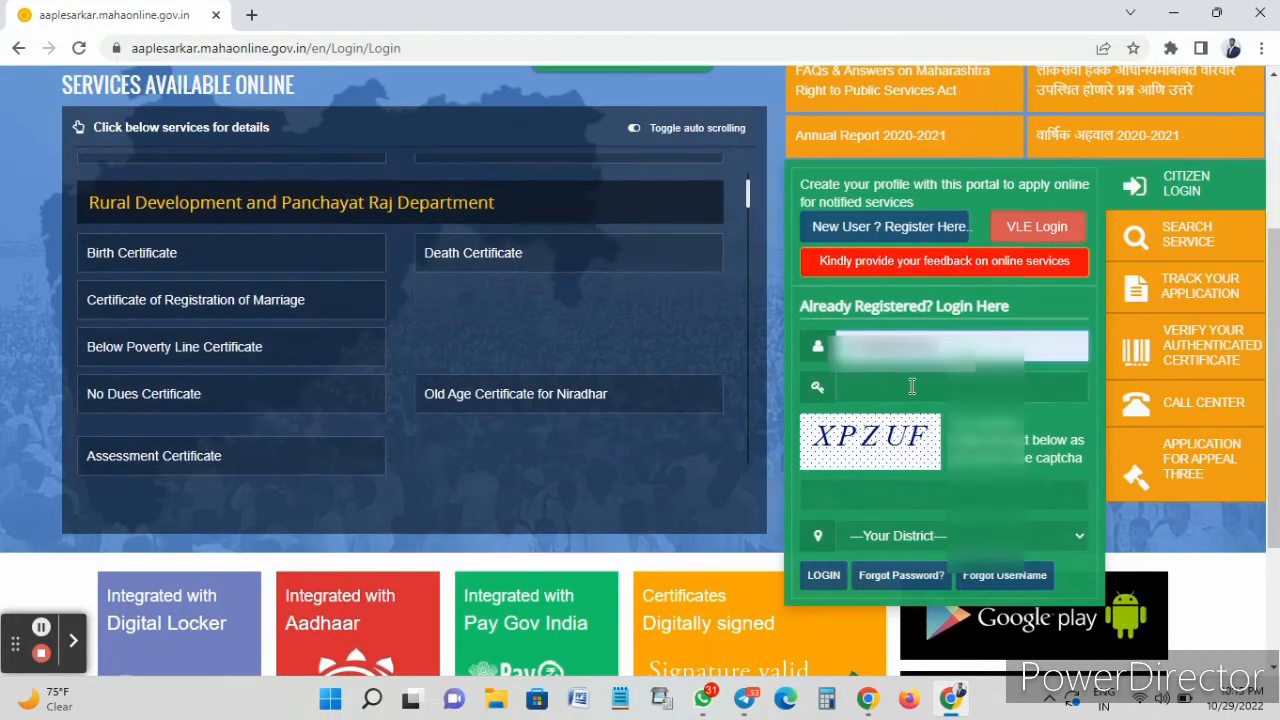
left_click(911, 388)
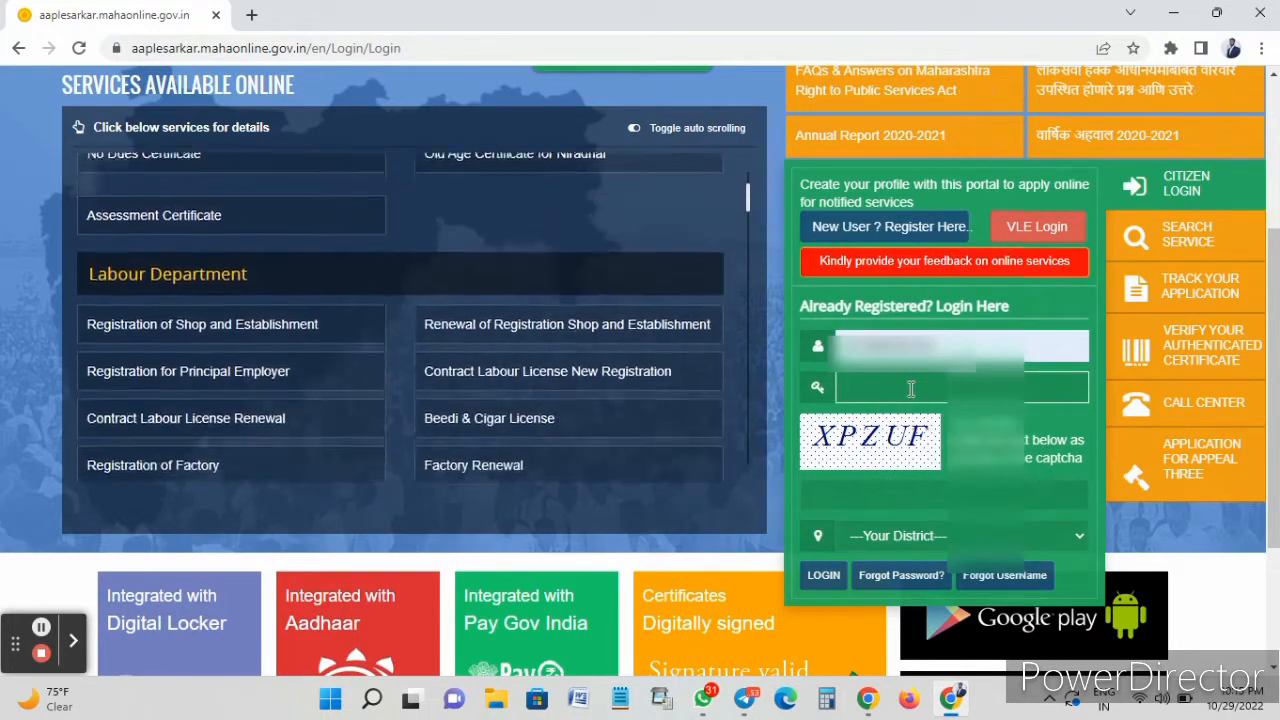
type("•••••")
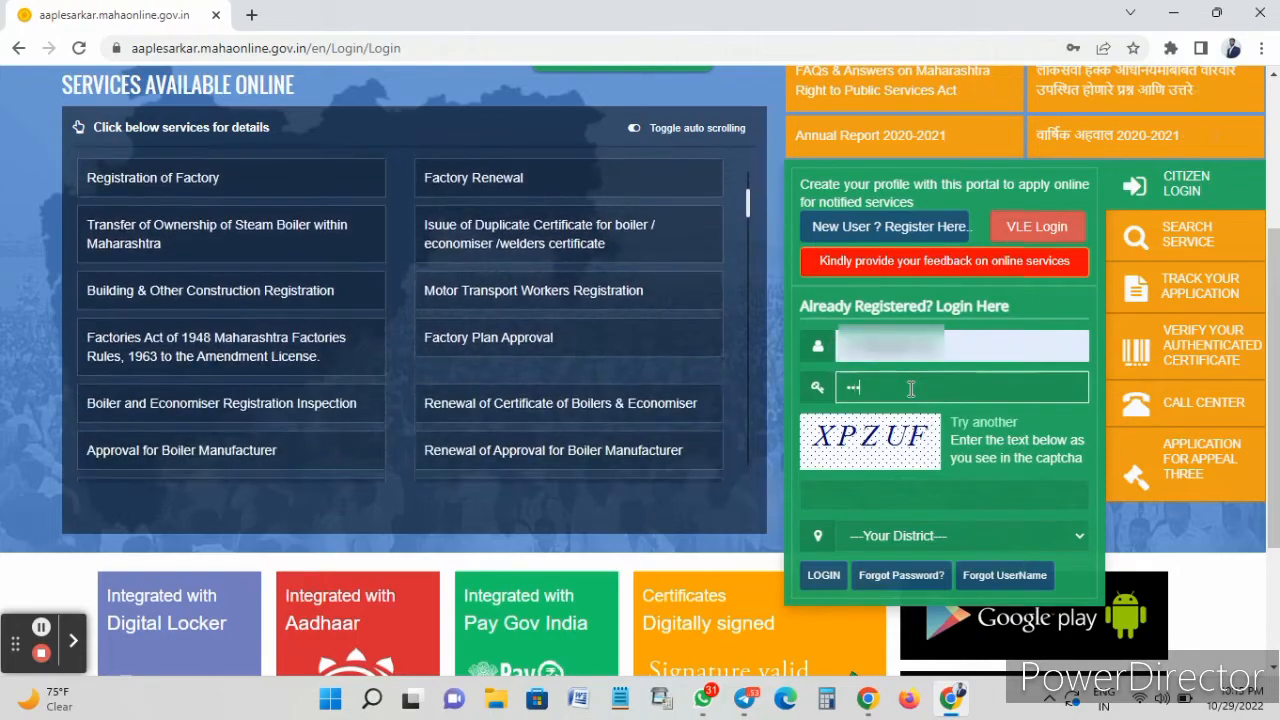
type("•")
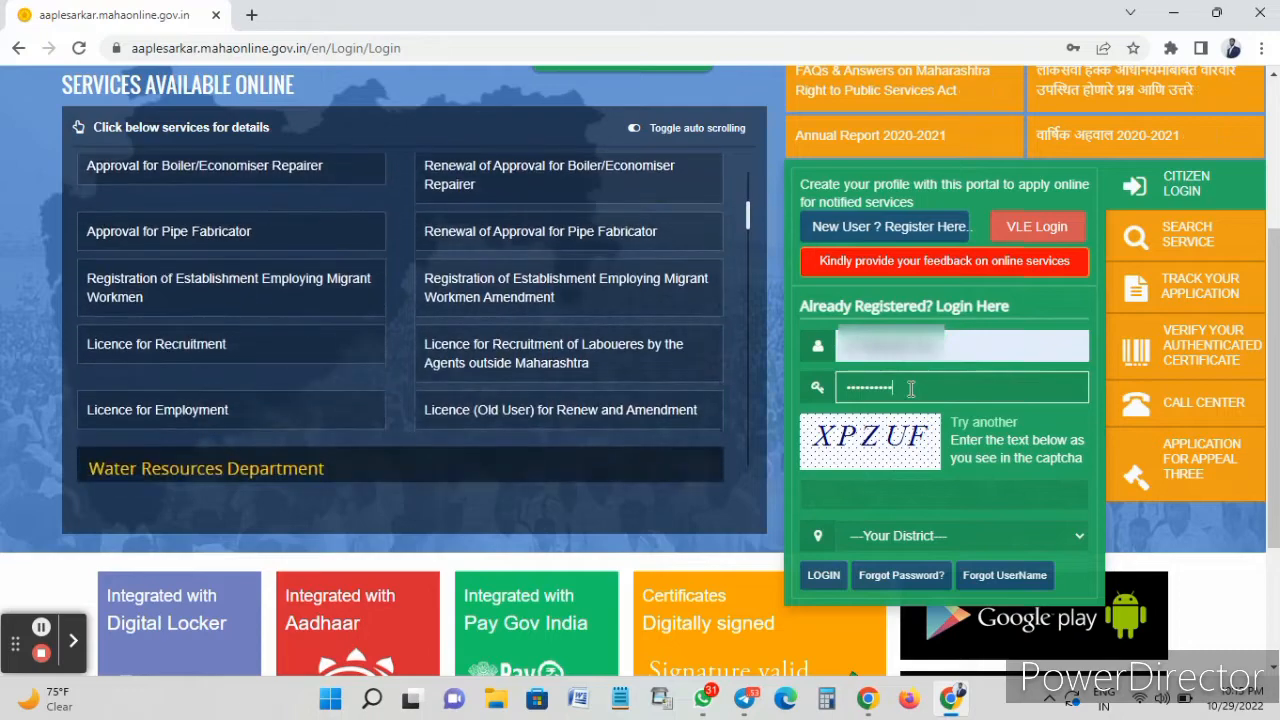
- Fill in the captcha text as shown, choose Nanded as the district, and log in
left_click(895, 497)
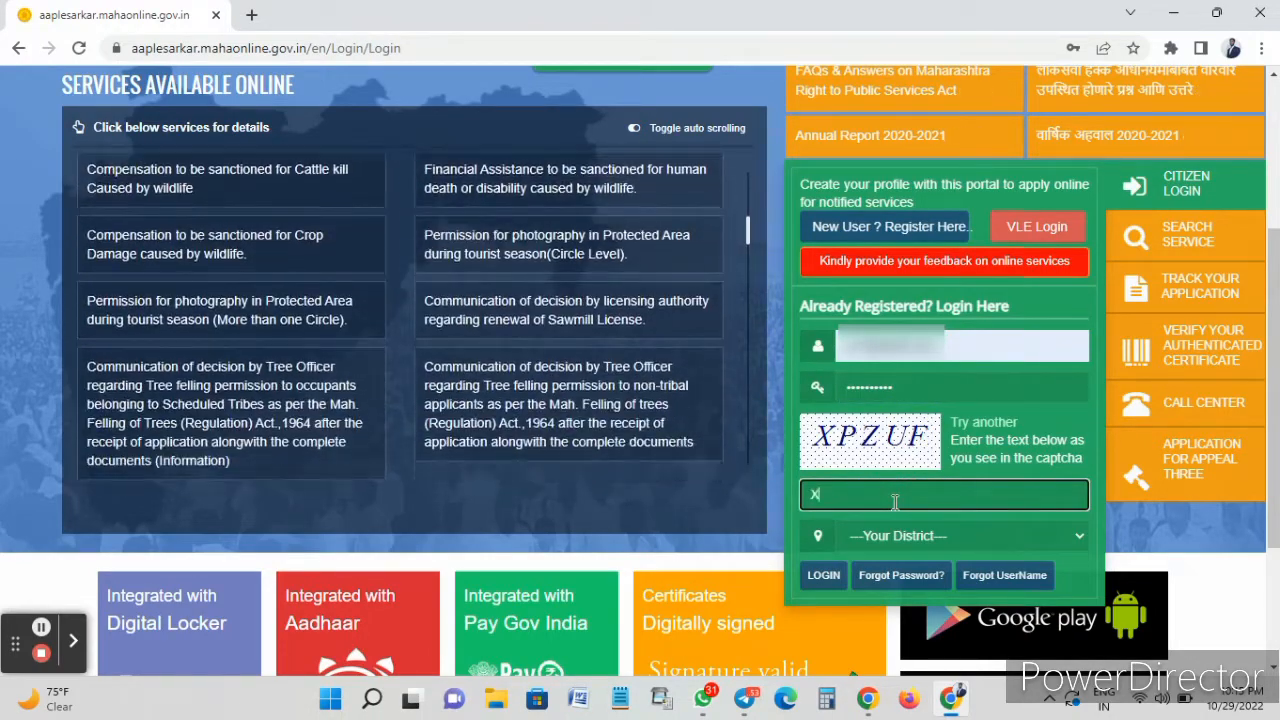
type("XPZ")
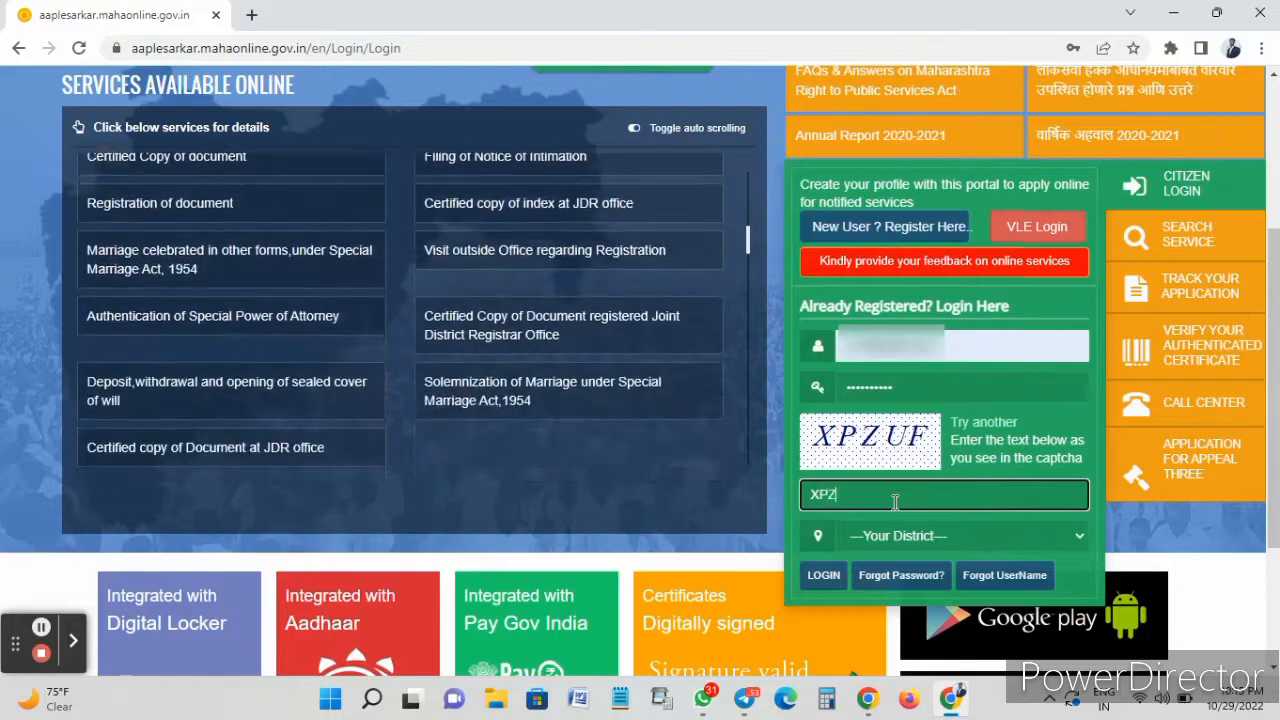
type("UF")
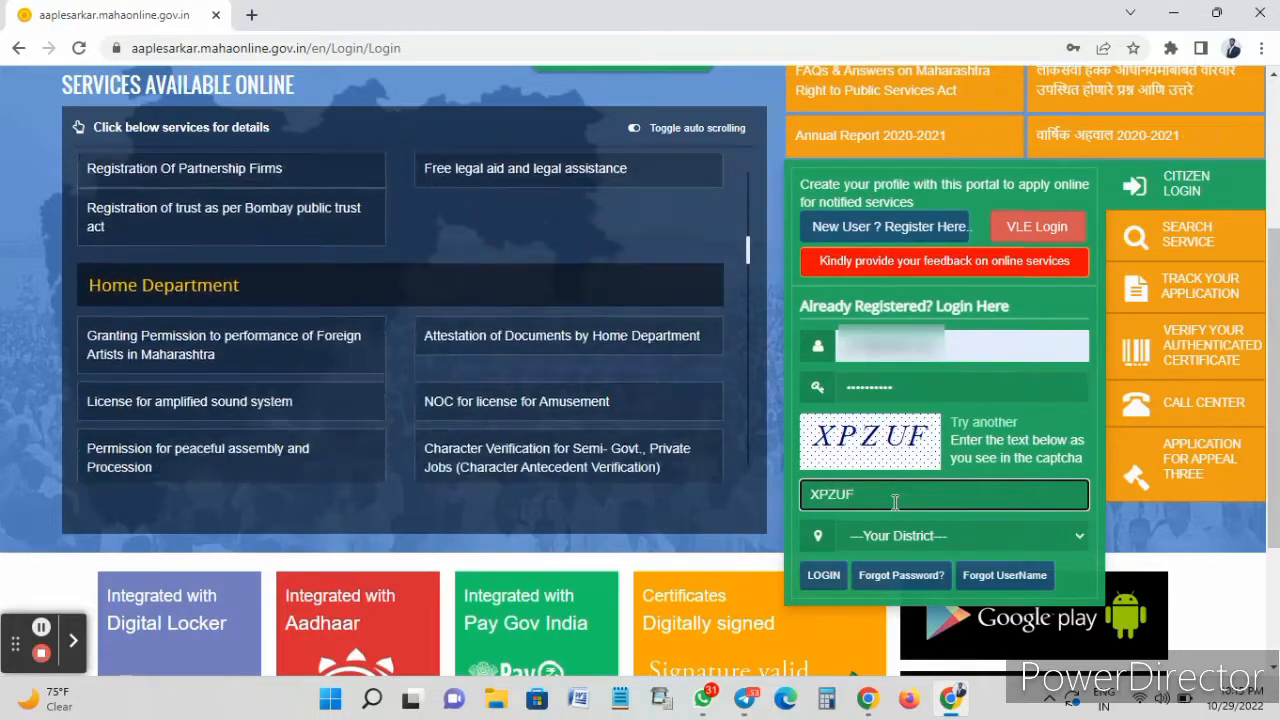
left_click(898, 535)
scroll(893, 300, "down", 3)
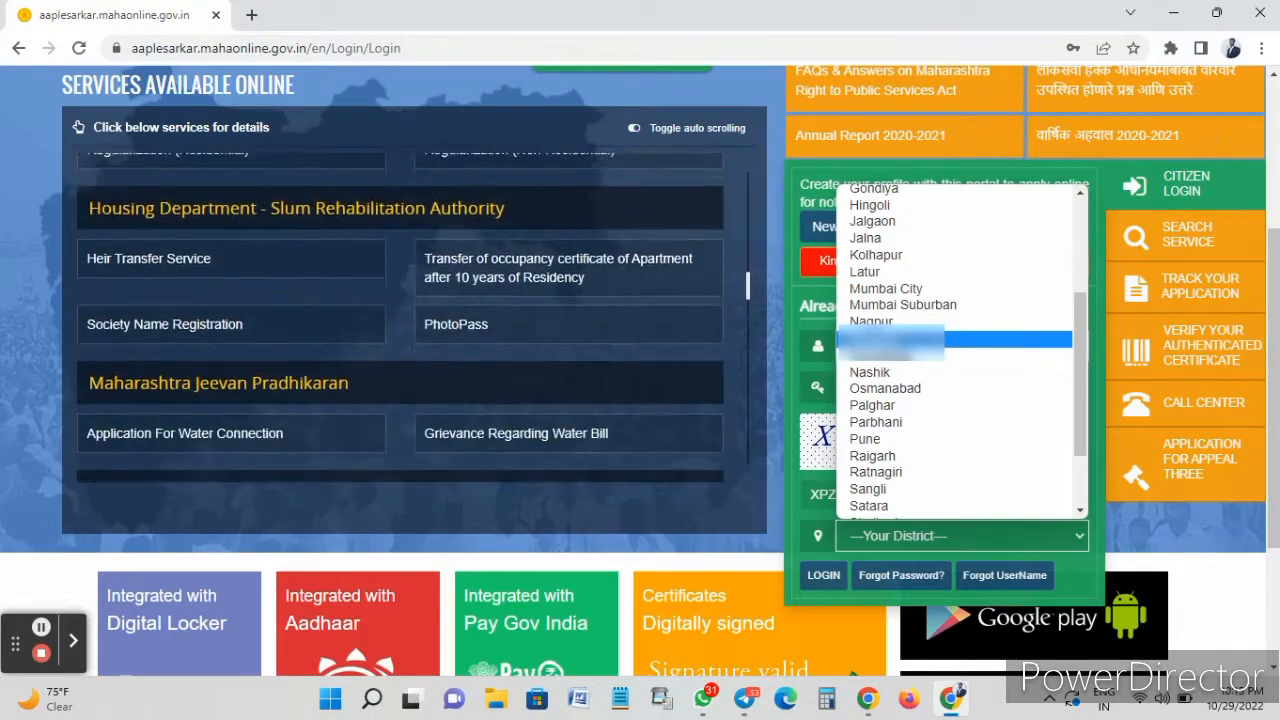
left_click(898, 340)
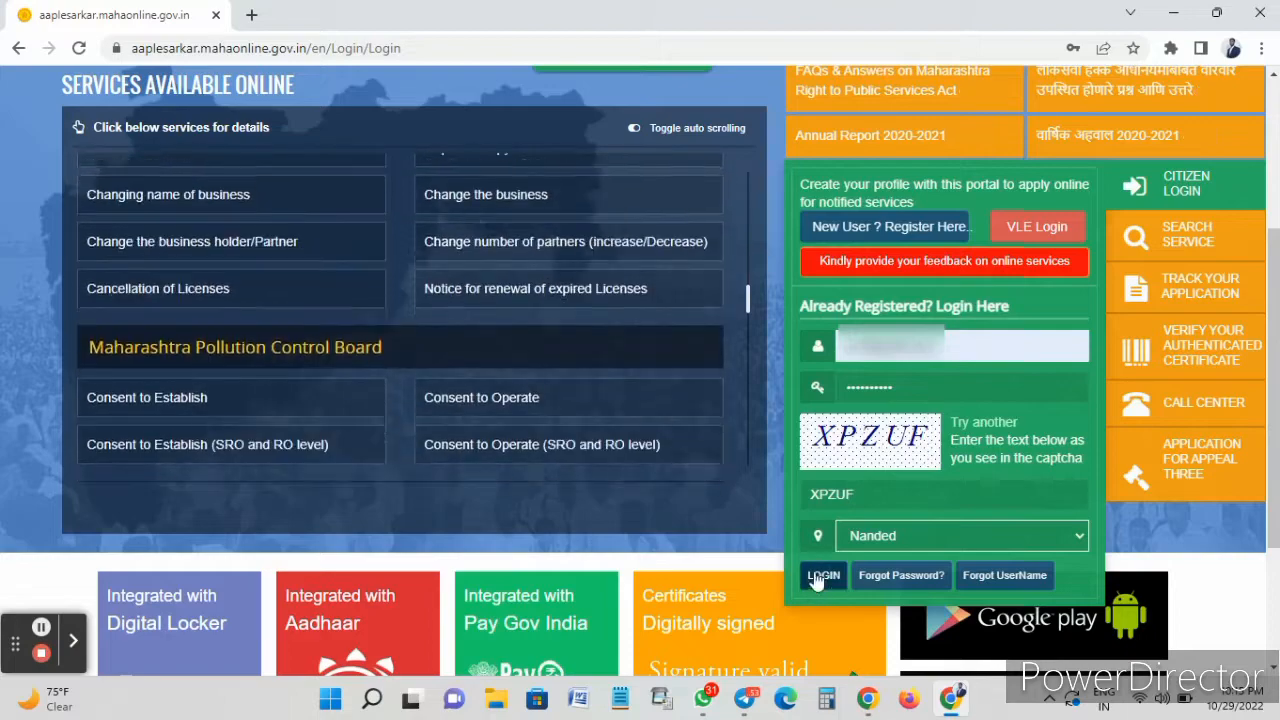
left_click(826, 585)
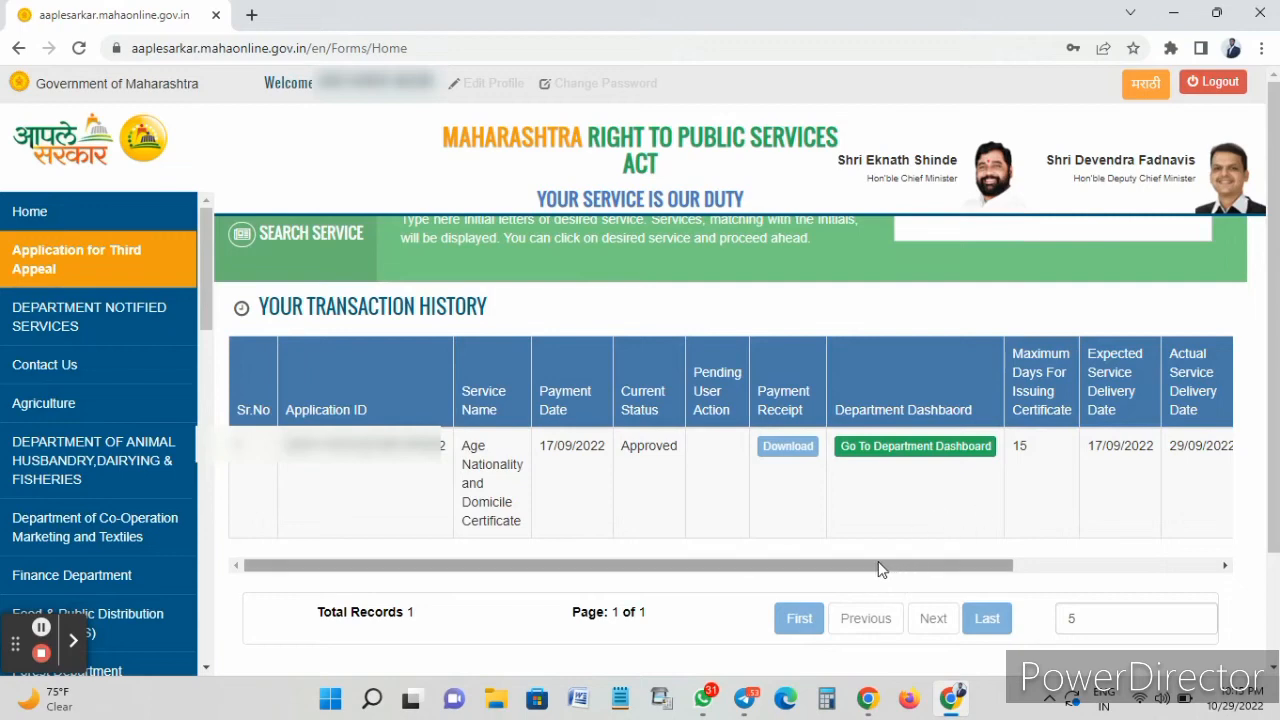
- Download the Age Nationality and Domicile certificate from the transaction history and save the PDF in the digipay daily folder
left_click_drag(878, 567, 1136, 536)
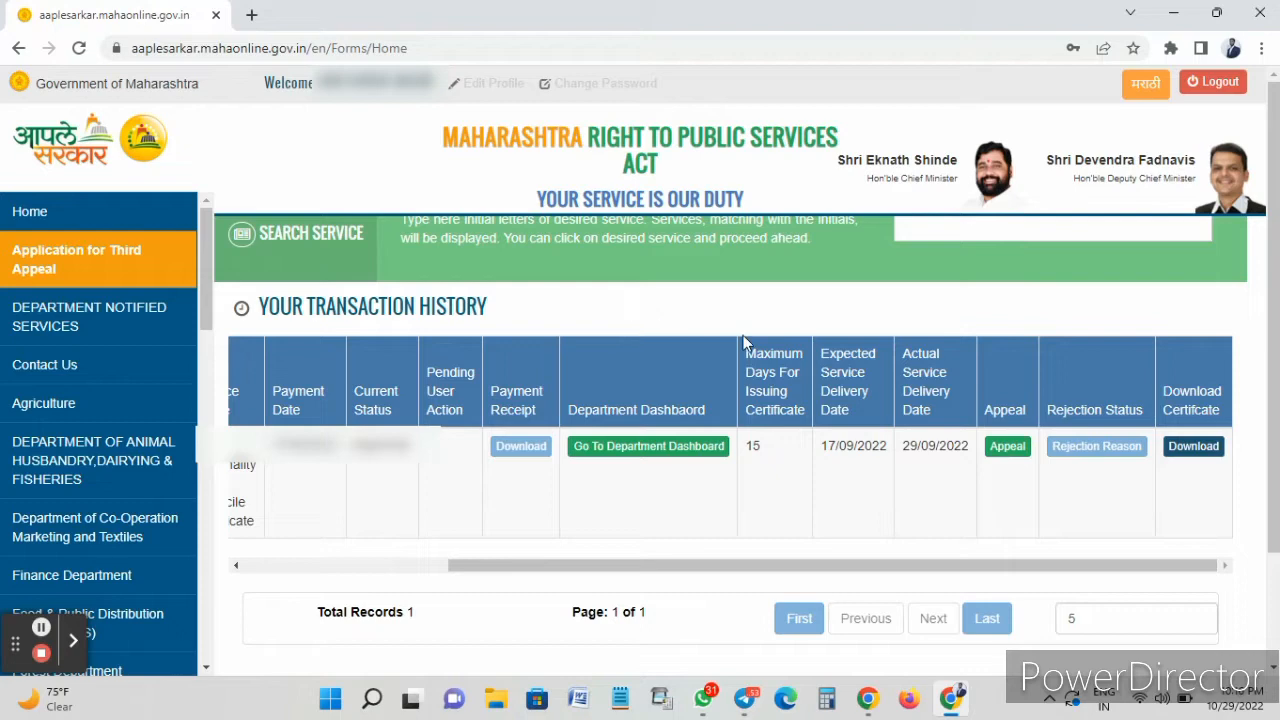
left_click_drag(848, 564, 570, 540)
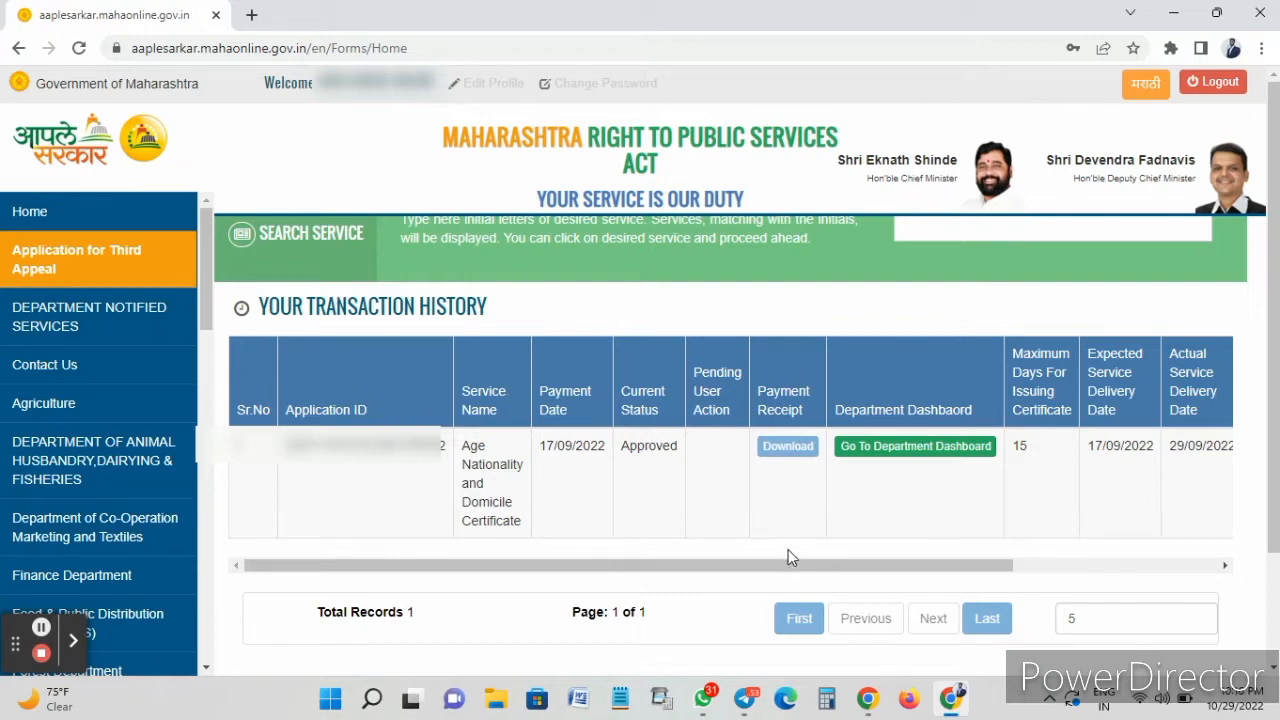
left_click_drag(771, 562, 707, 532)
left_click_drag(898, 567, 1195, 595)
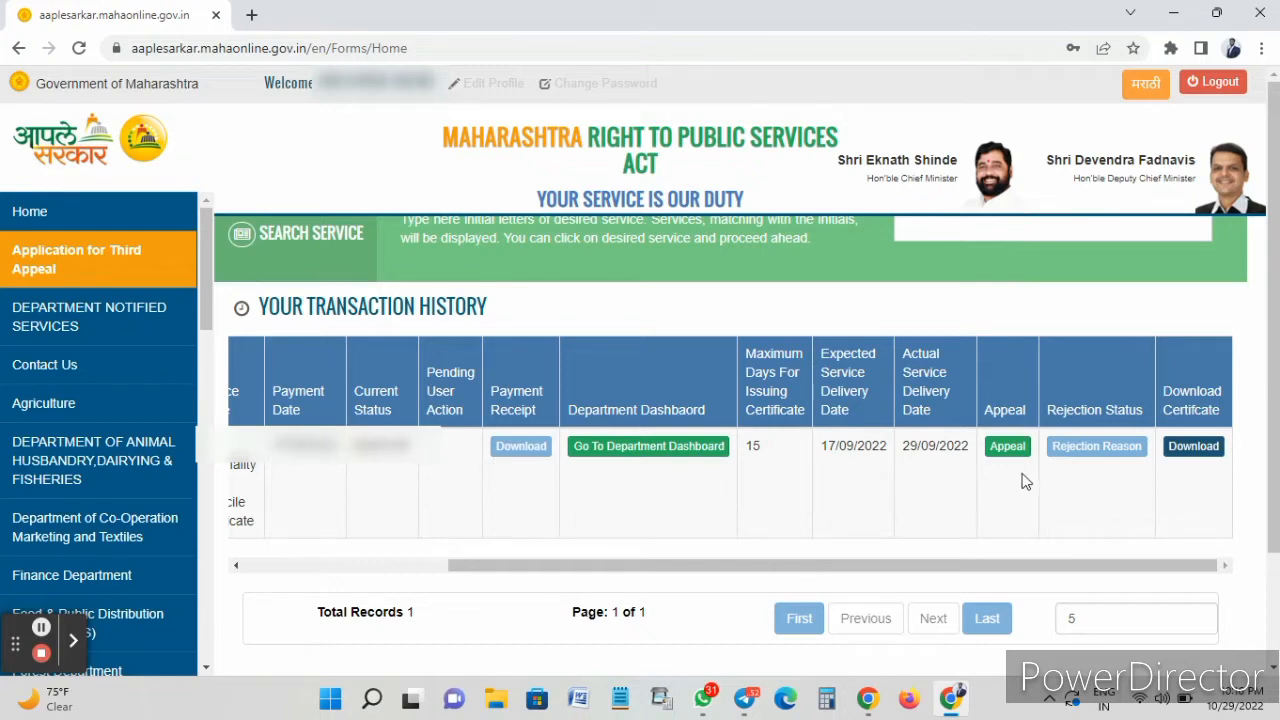
left_click(1195, 449)
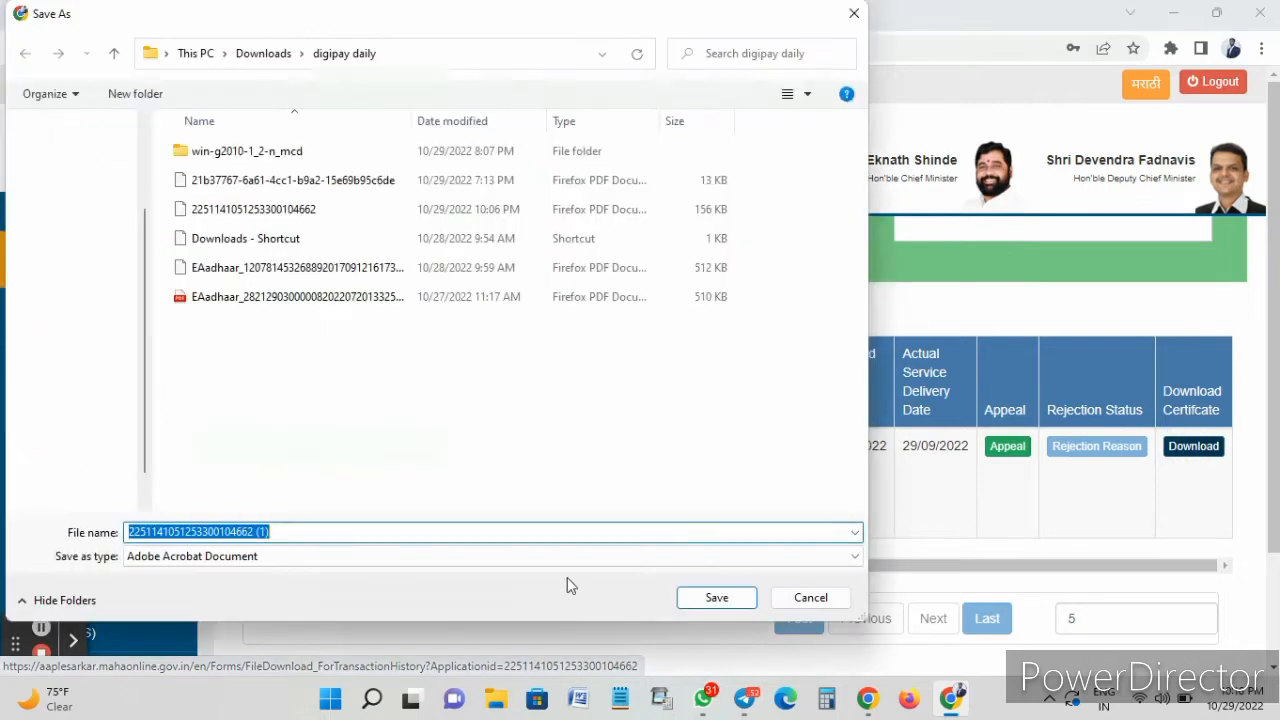
left_click(718, 597)
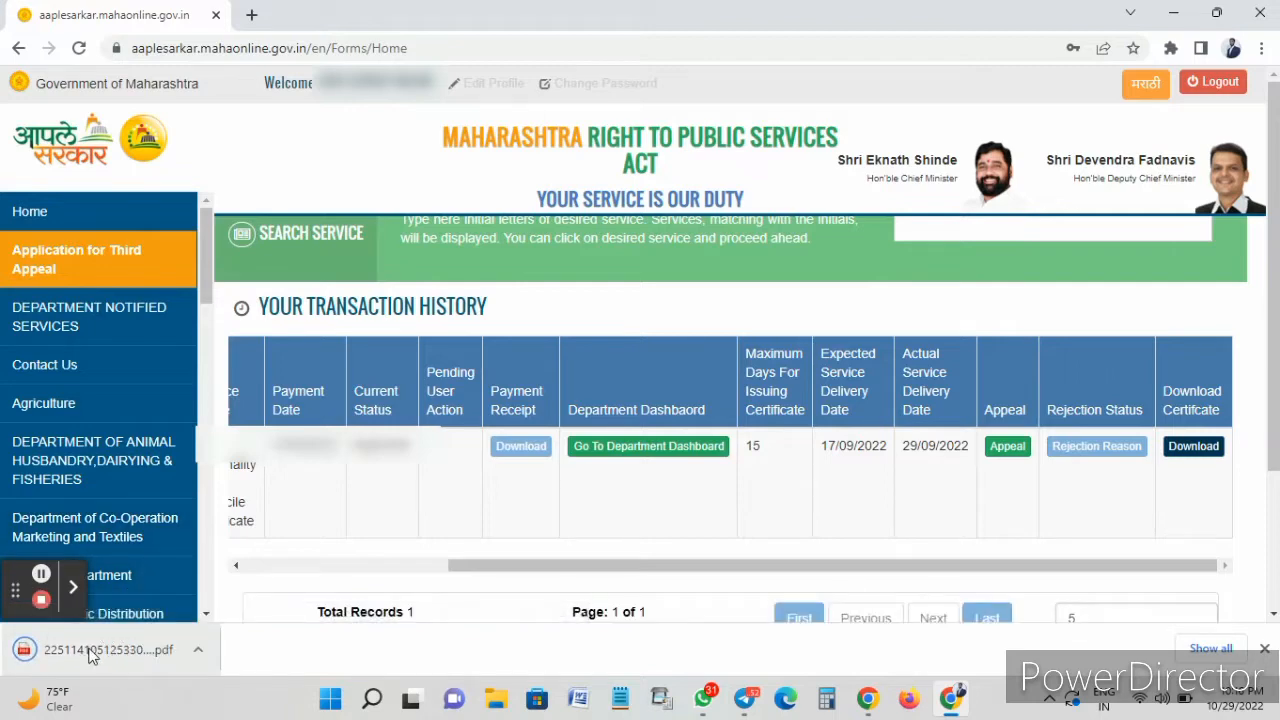
- Open the downloaded certificate PDF and examine its contents
left_click(90, 655)
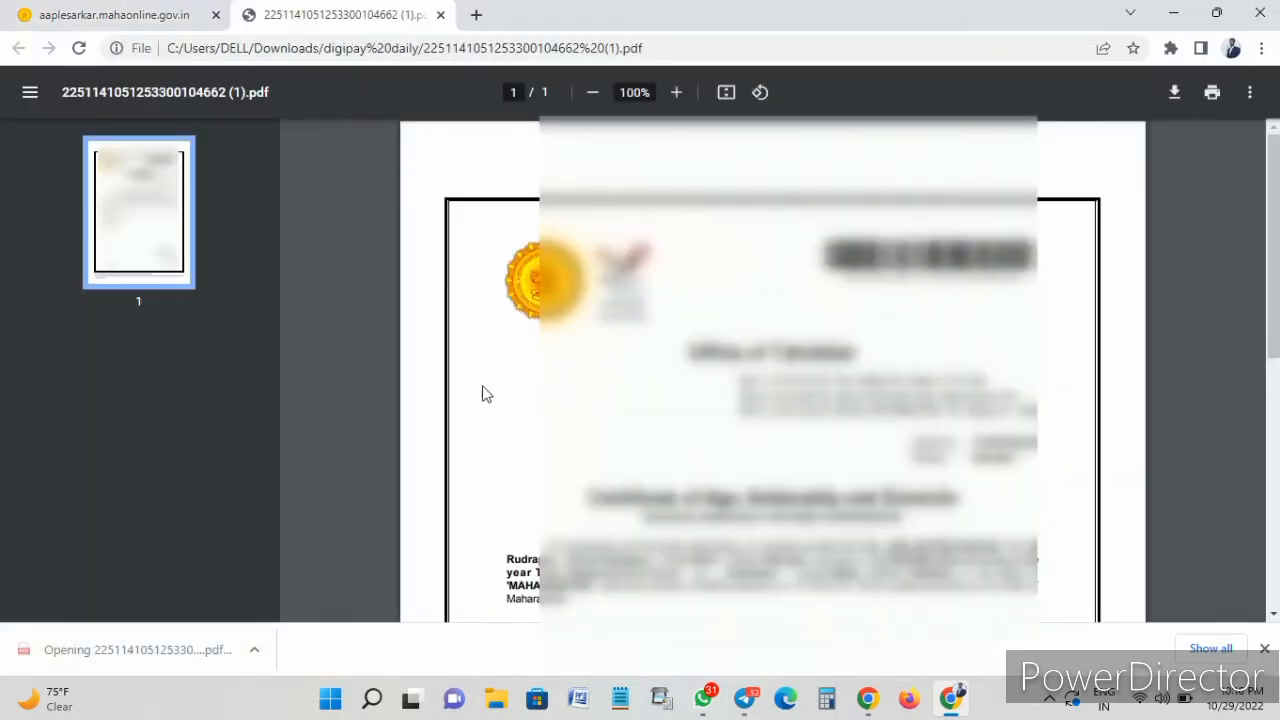
scroll(650, 420, "down", 6)
scroll(652, 426, "up", 2)
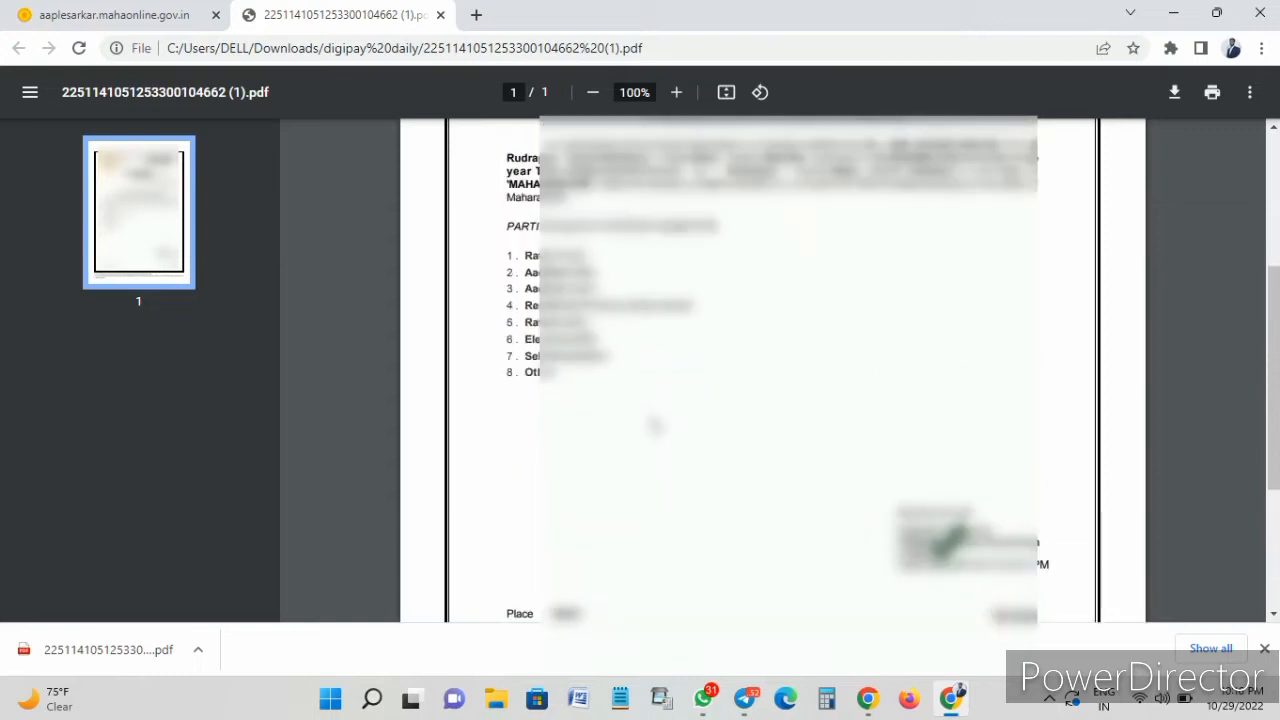
scroll(652, 427, "up", 2)
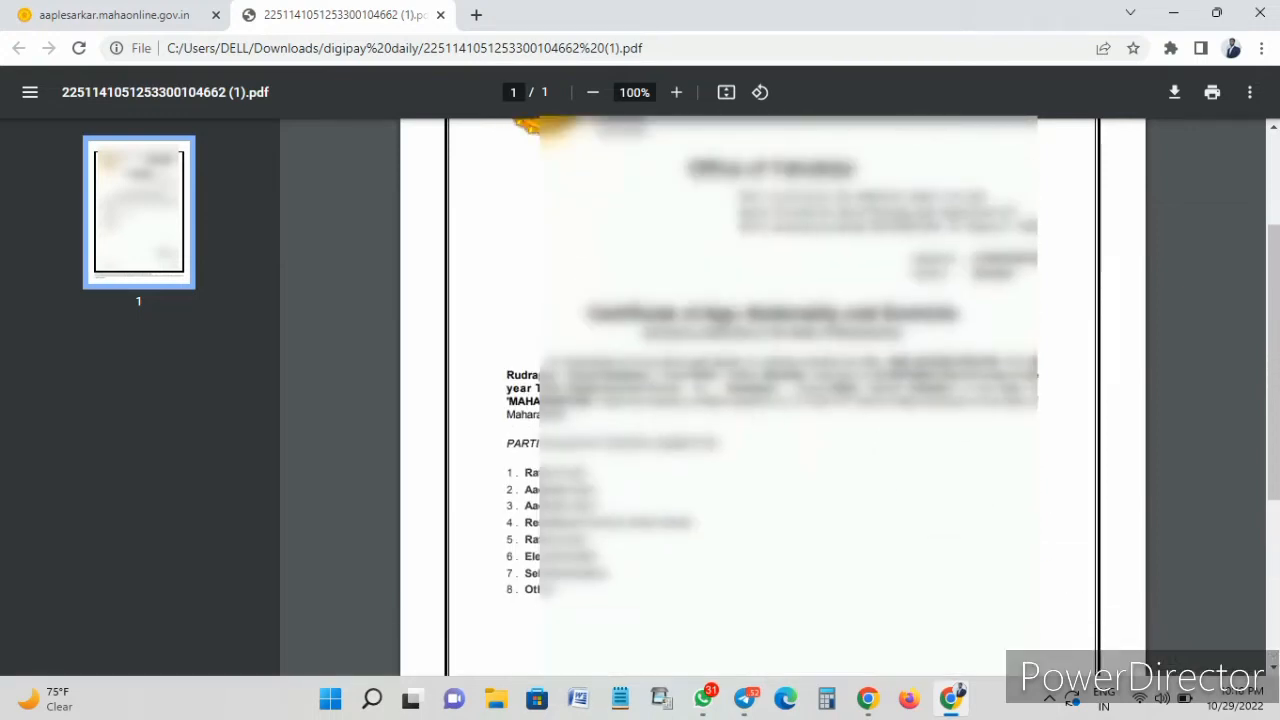
scroll(613, 372, "down", 1)
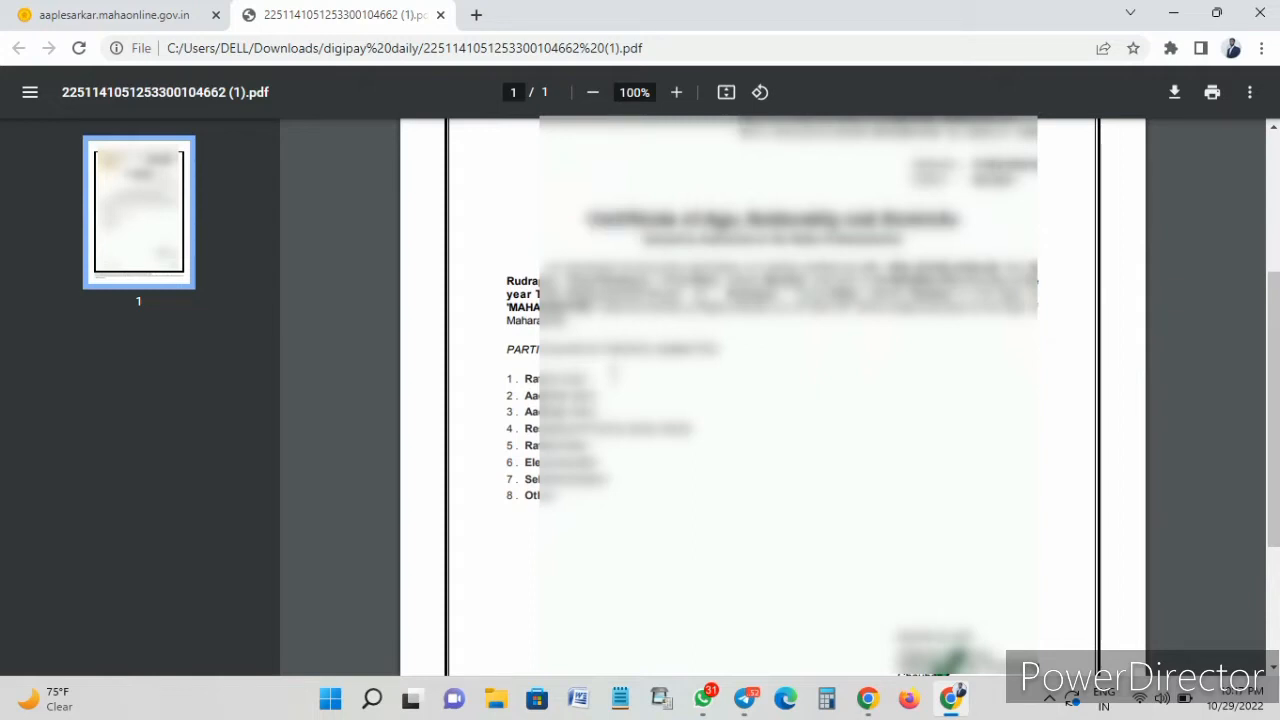
- Review the rest of the certificate PDF and close it to return to the portal's transaction history
scroll(900, 440, "down", 2)
scroll(911, 443, "up", 1)
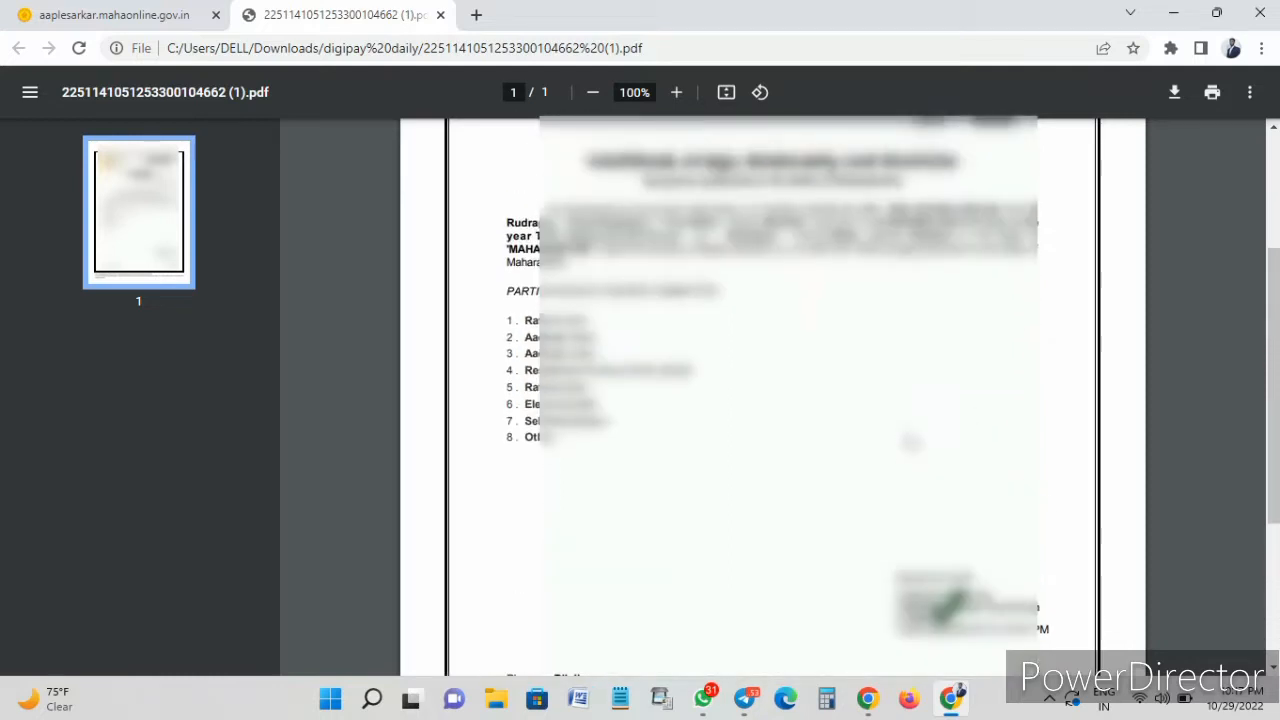
scroll(911, 443, "up", 5)
left_click(440, 15)
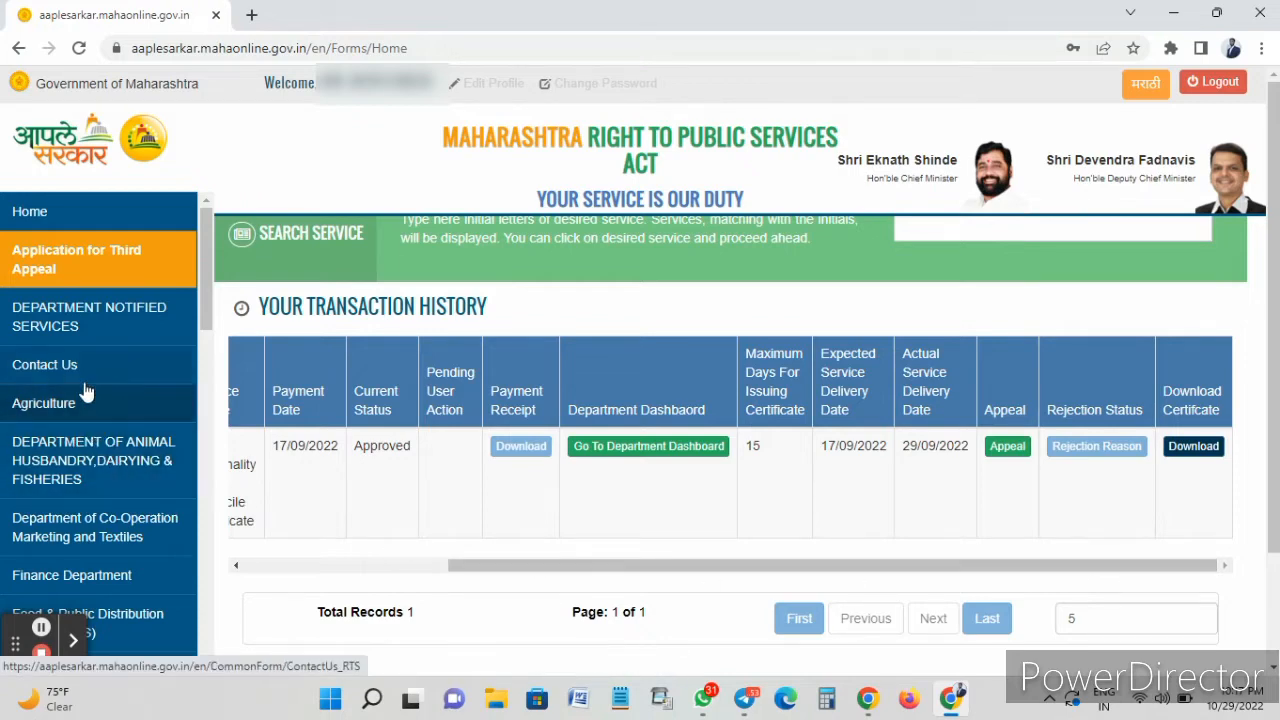
- Open the Revenue Department's services from the portal's list of departments
scroll(80, 425, "down", 1)
scroll(80, 425, "down", 4)
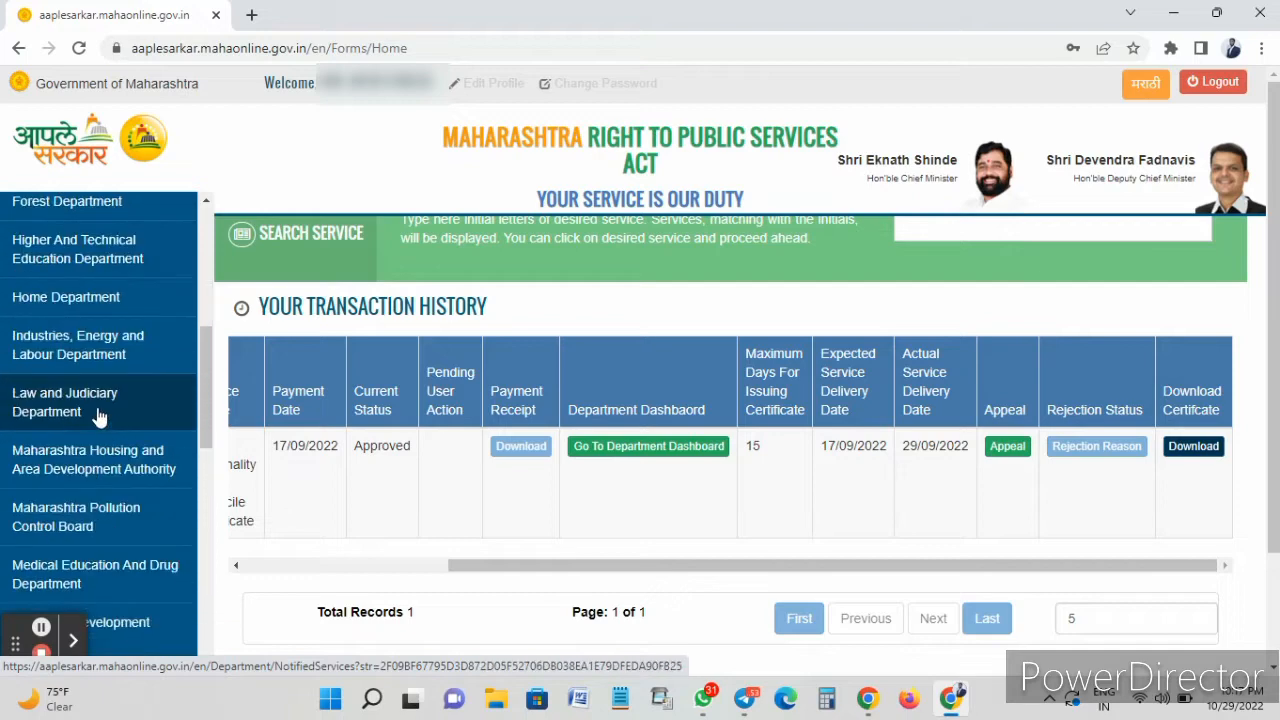
scroll(90, 432, "down", 5)
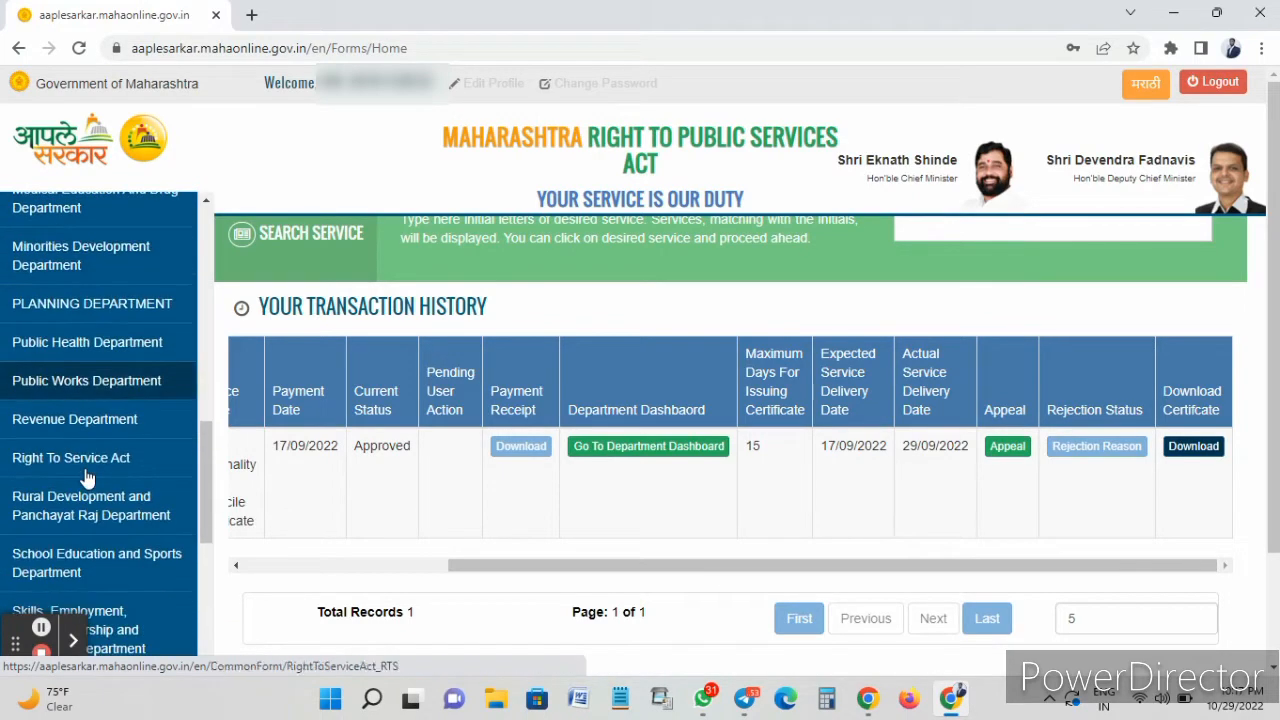
left_click(75, 238)
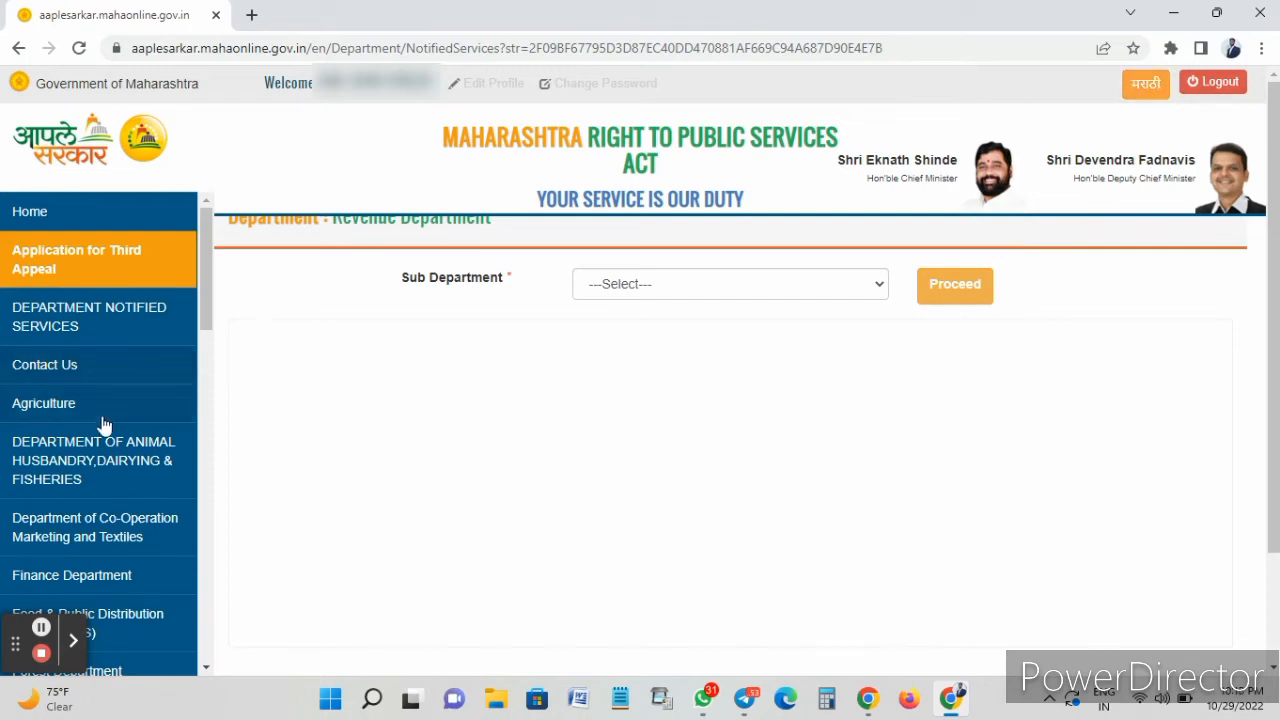
- Choose Revenue Services as the sub department, select the Non Creamy Layer service, and proceed
scroll(89, 437, "down", 1)
scroll(89, 437, "down", 5)
scroll(91, 437, "up", 2)
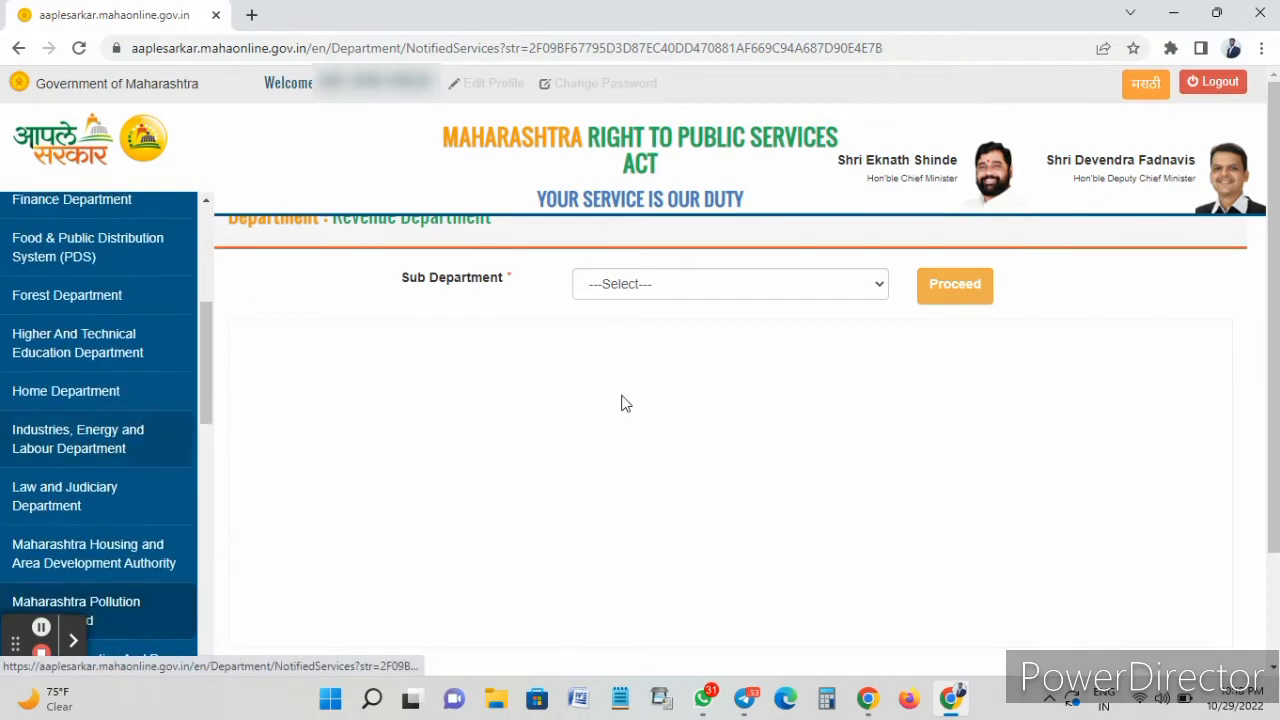
left_click(678, 287)
left_click(650, 328)
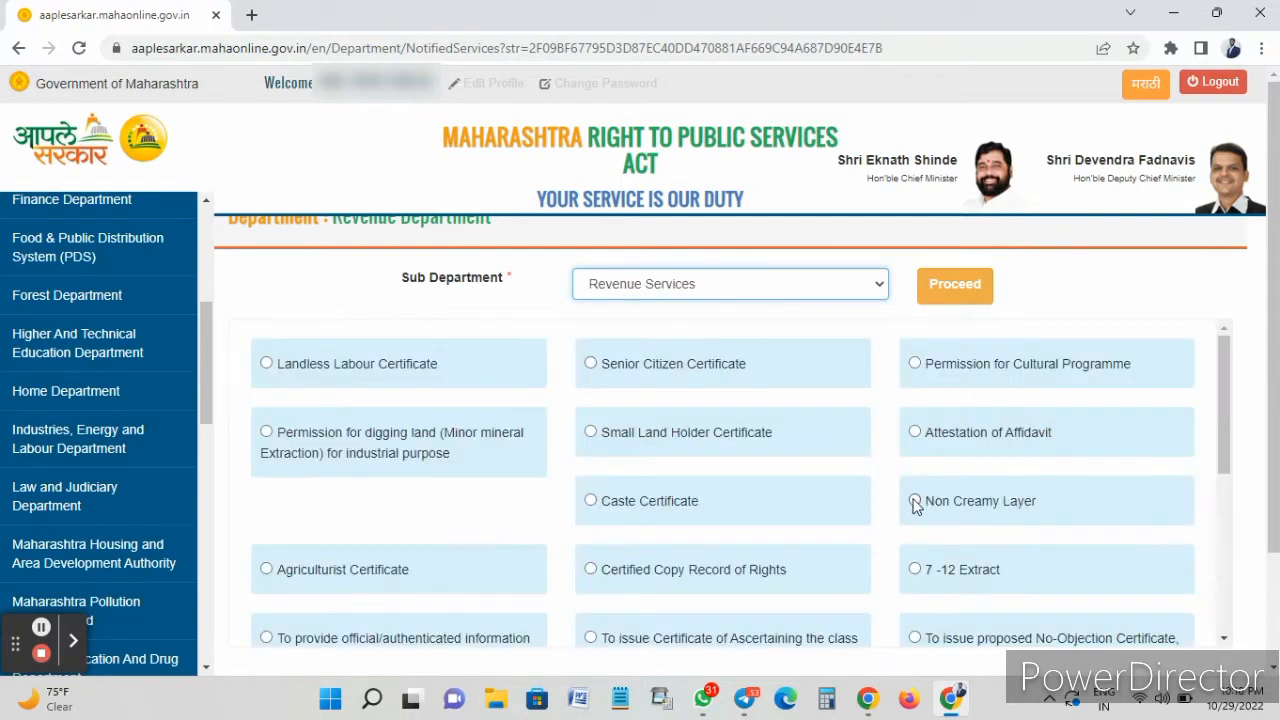
left_click(914, 502)
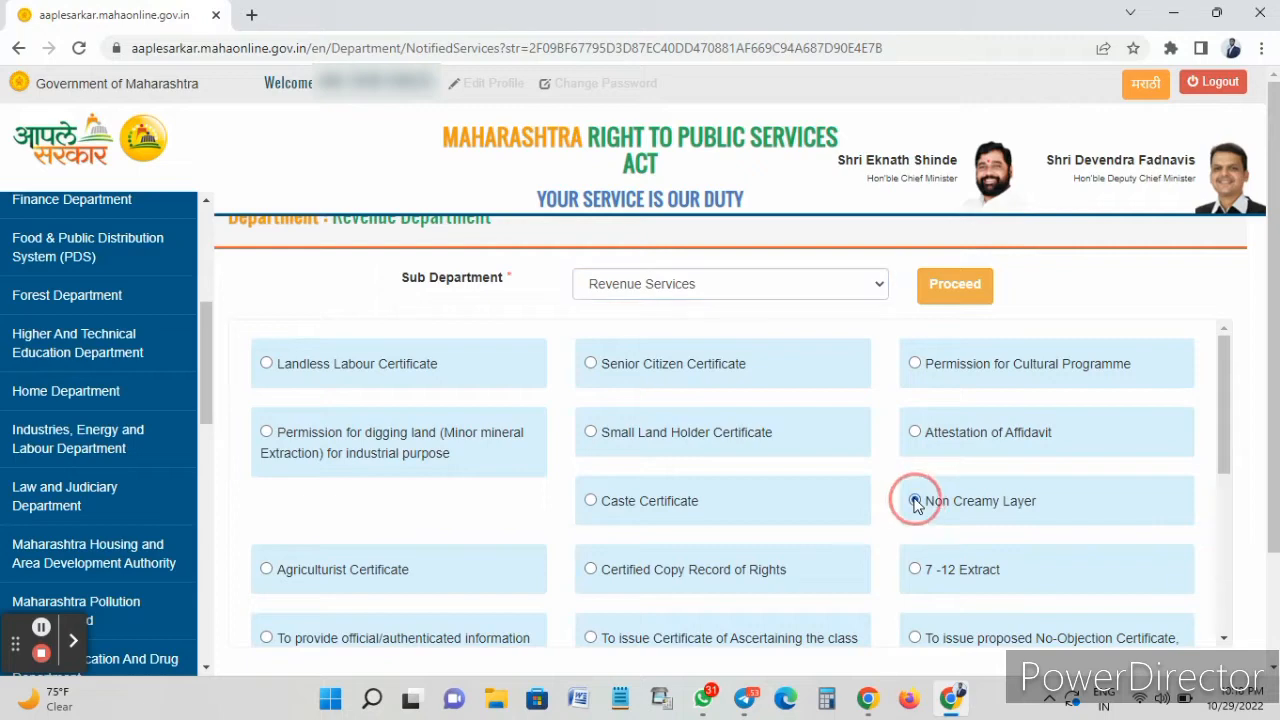
left_click(953, 290)
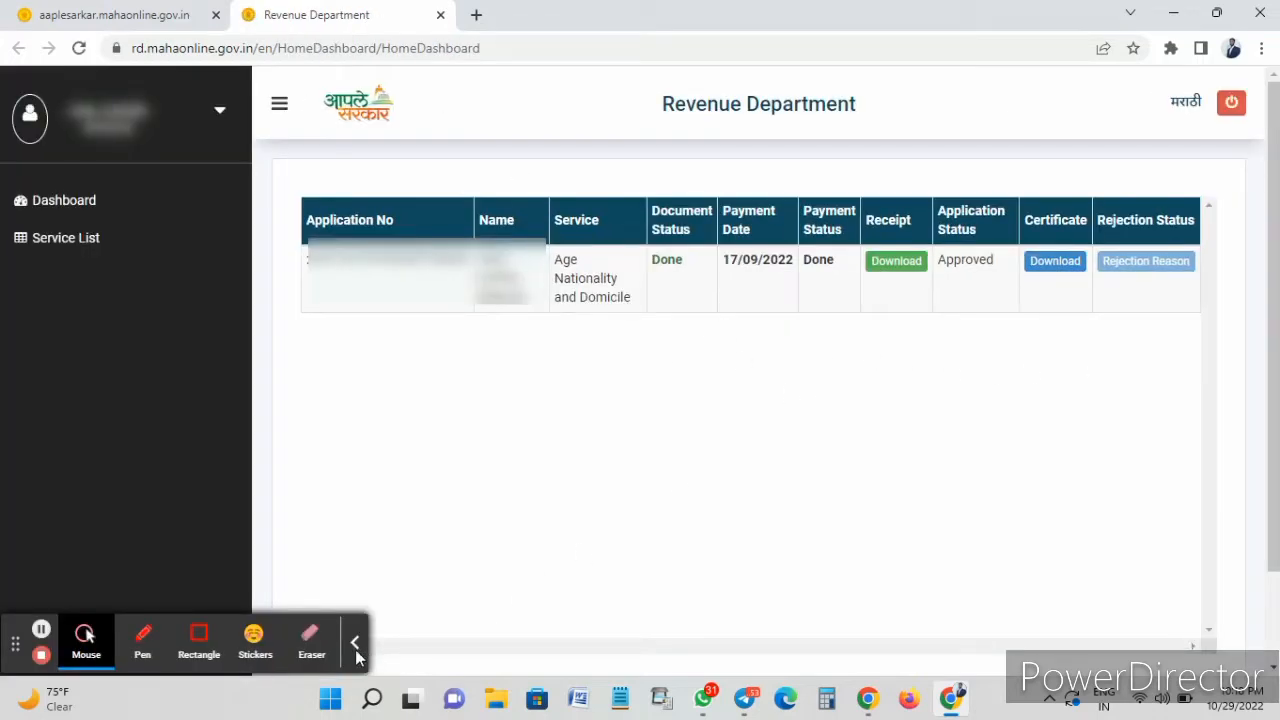
- Open the Non Creamy Layer certificate from the Revenue Department's service list
left_click(355, 642)
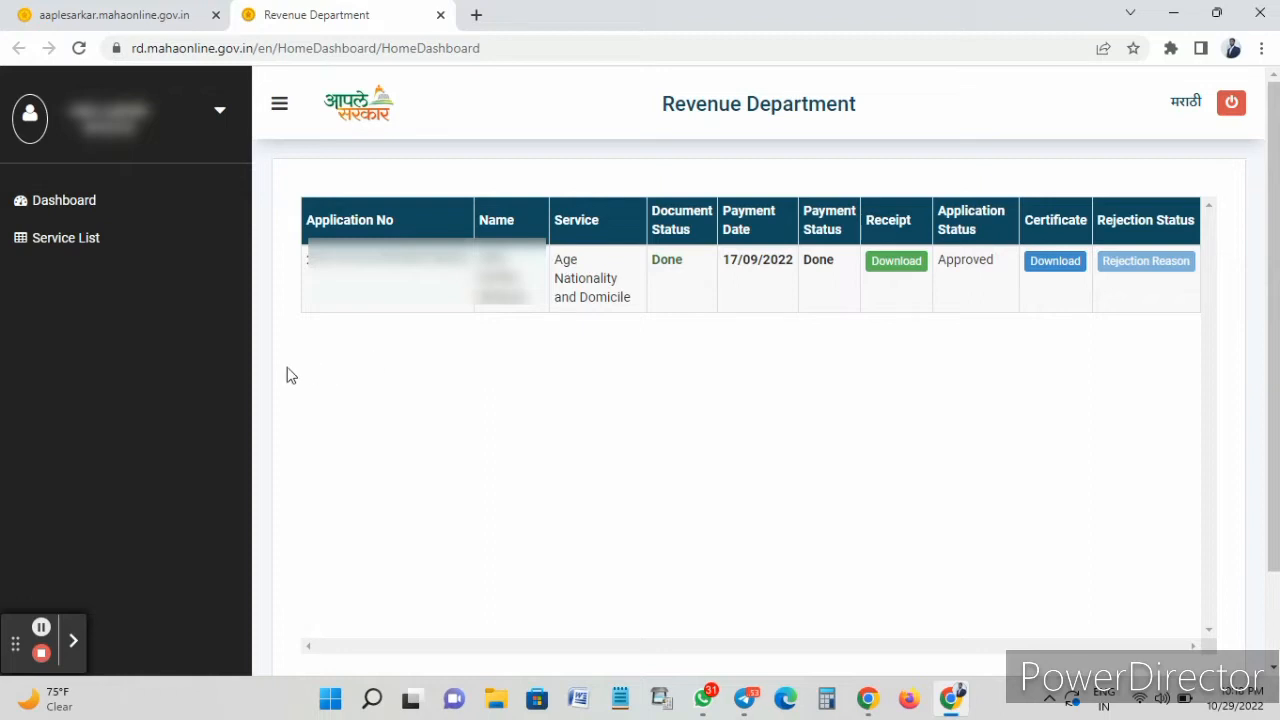
left_click(83, 250)
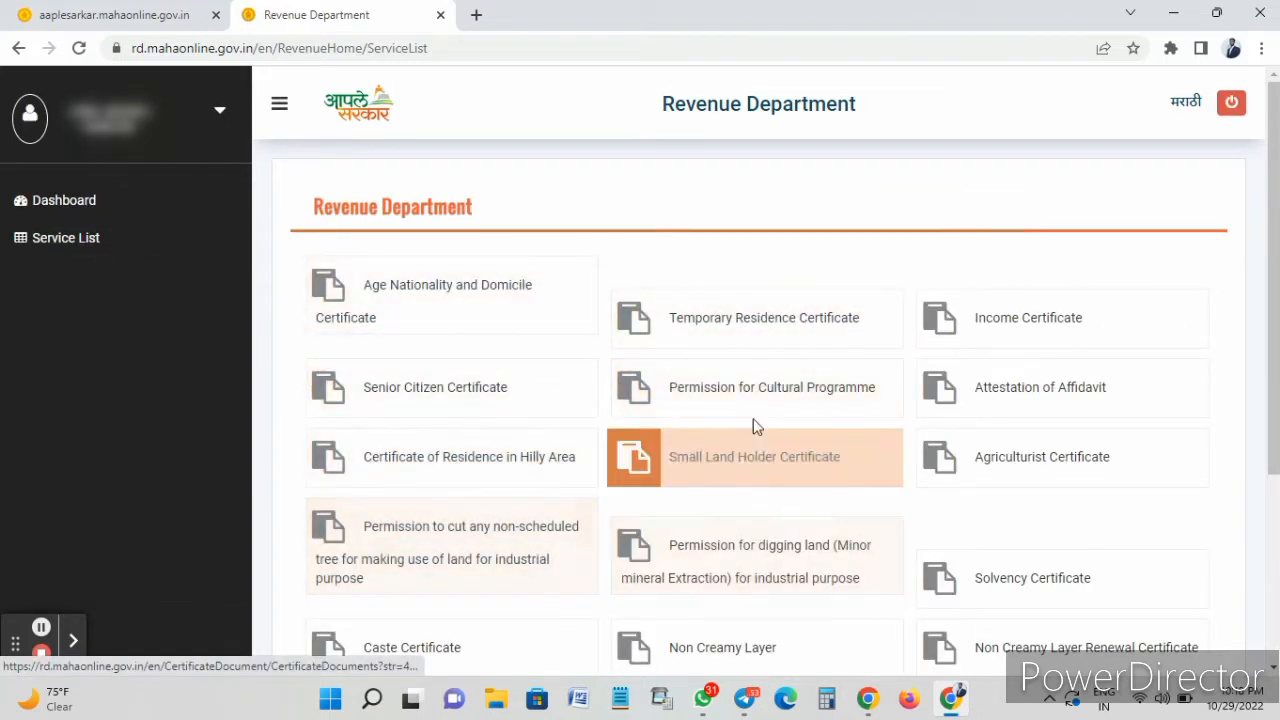
scroll(770, 440, "down", 1)
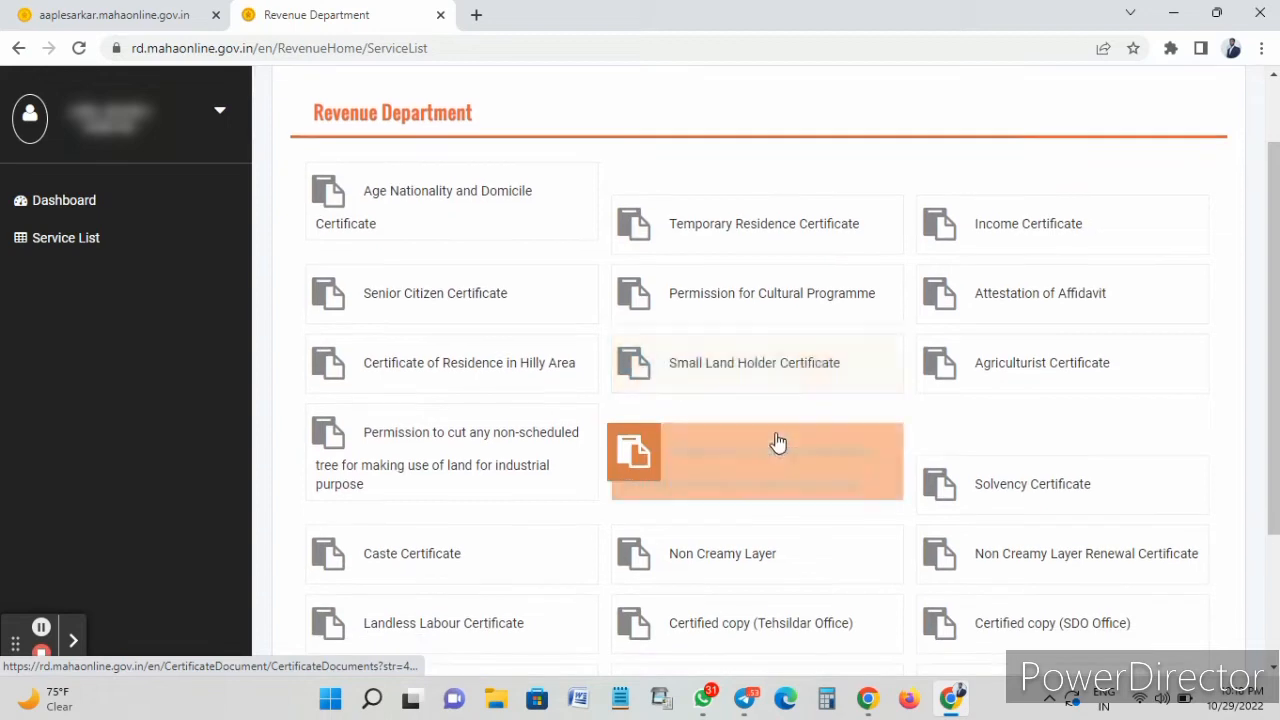
left_click(736, 563)
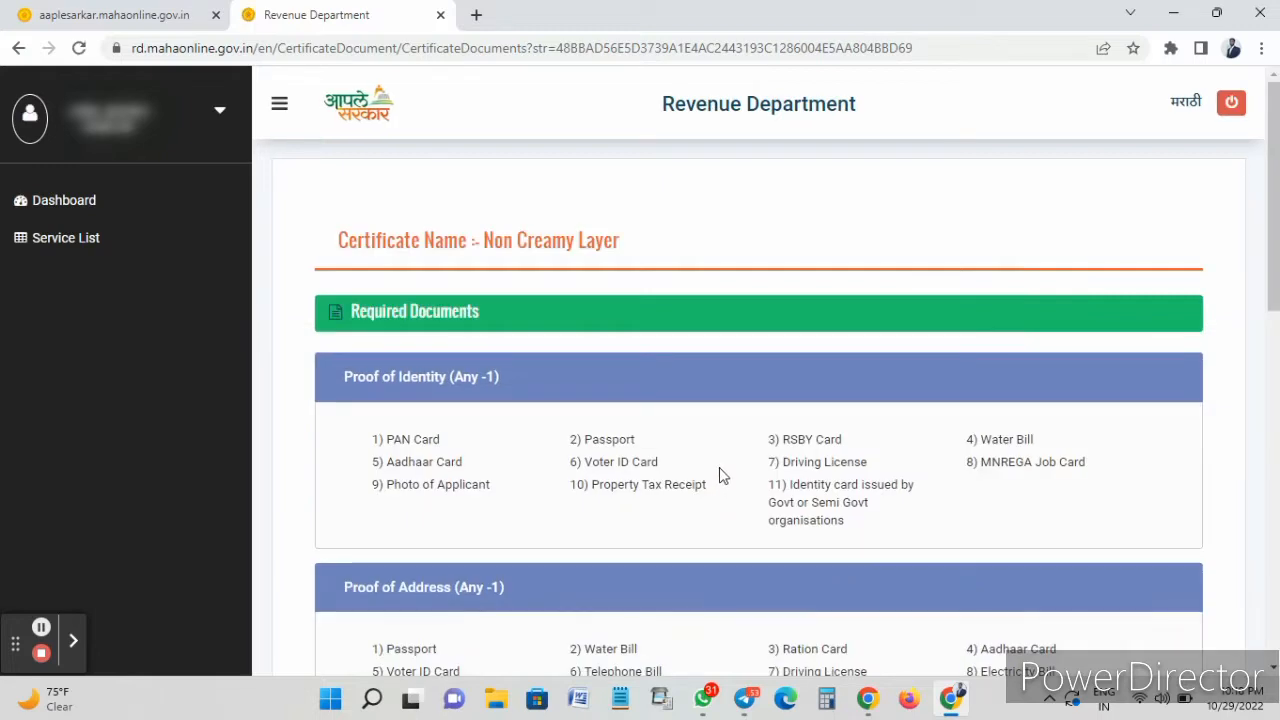
- Examine the identity, address, other and mandatory documents required for the Non Creamy Layer certificate, along with the notified service details
scroll(722, 476, "down", 2)
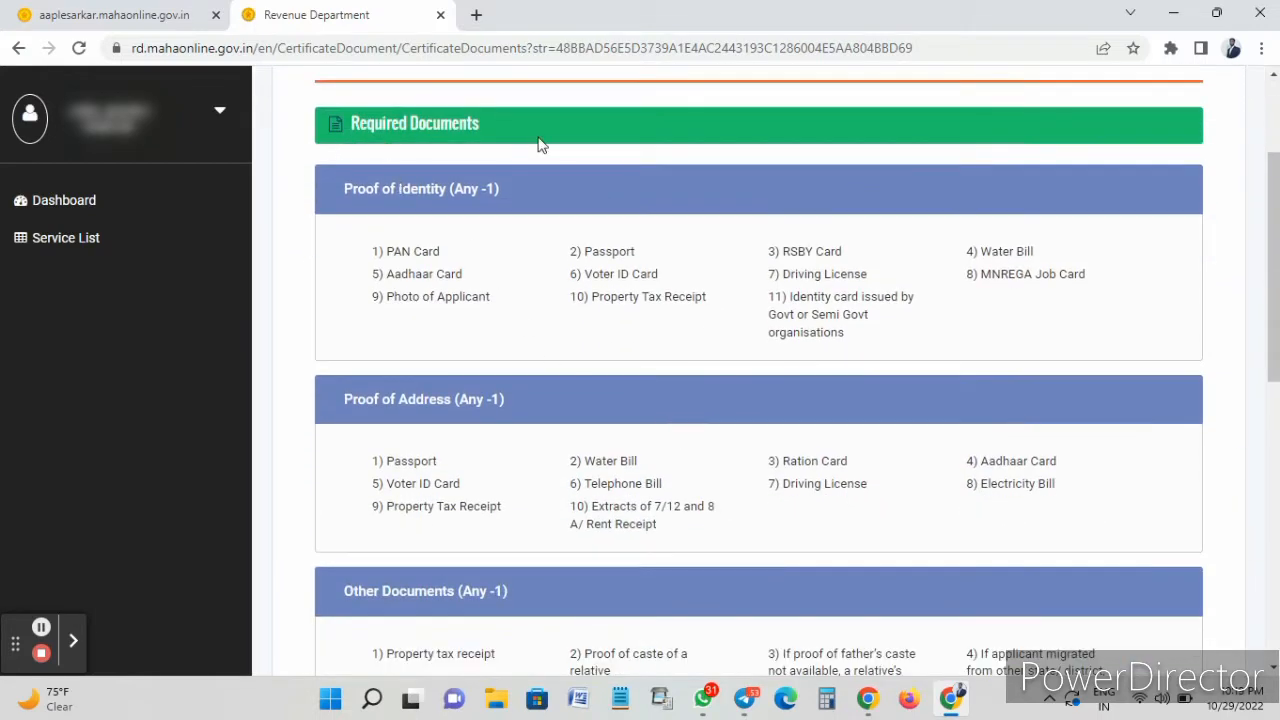
scroll(540, 166, "up", 2)
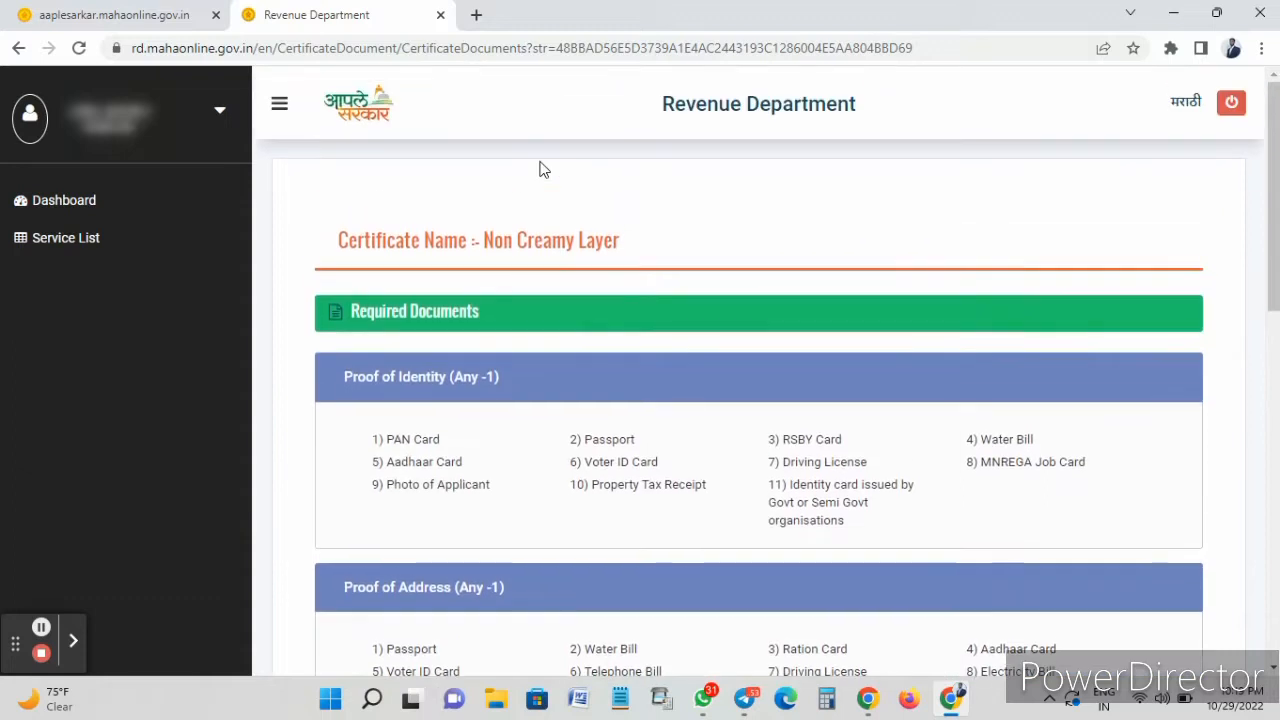
scroll(543, 285, "down", 2)
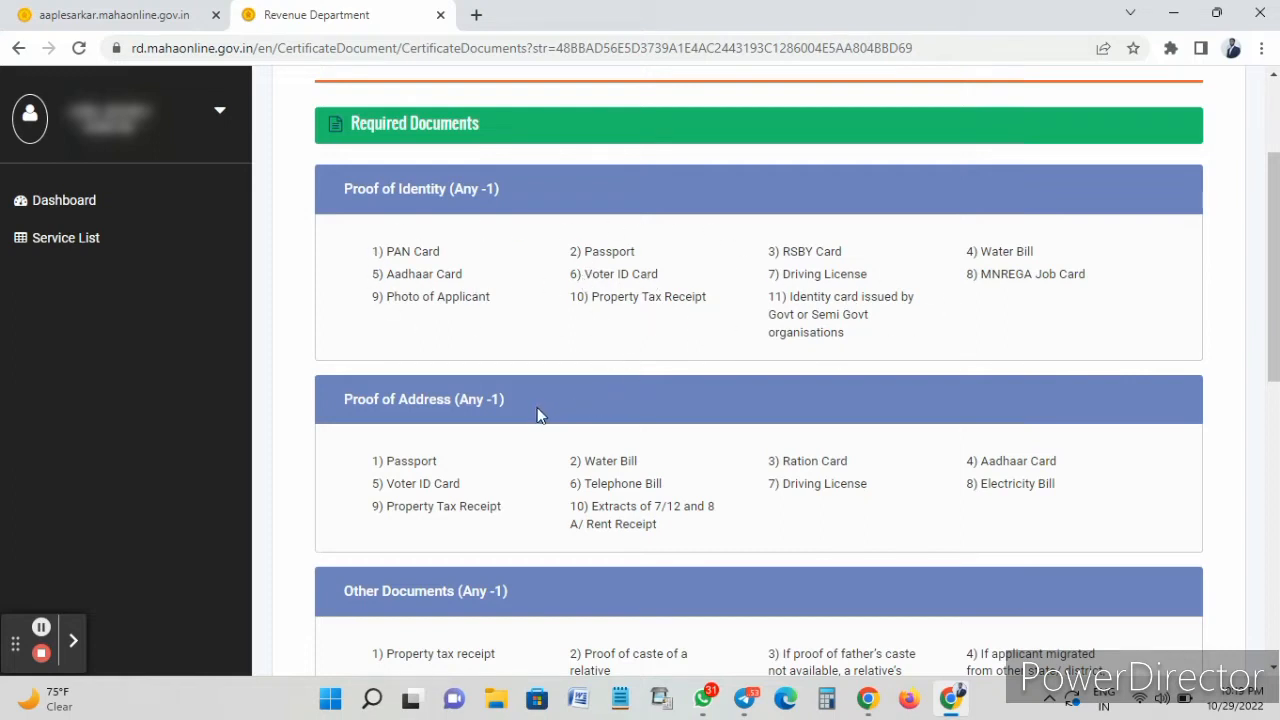
scroll(530, 405, "down", 1)
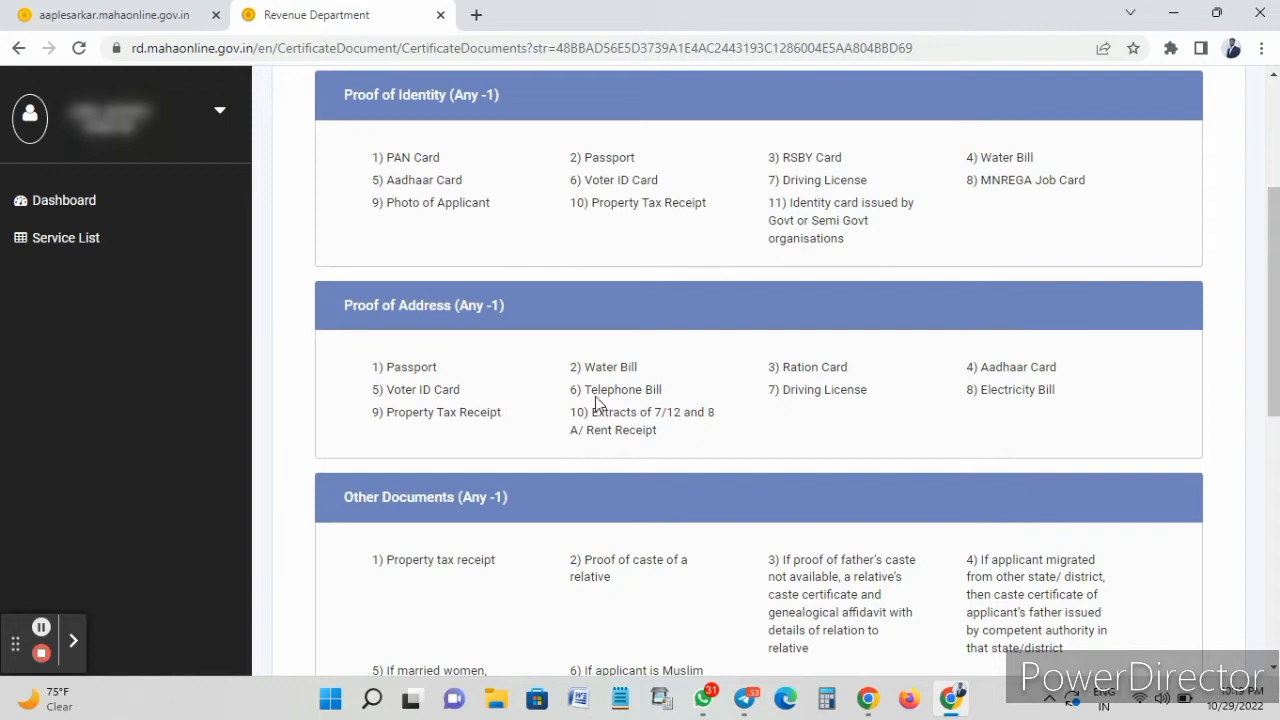
scroll(614, 417, "down", 2)
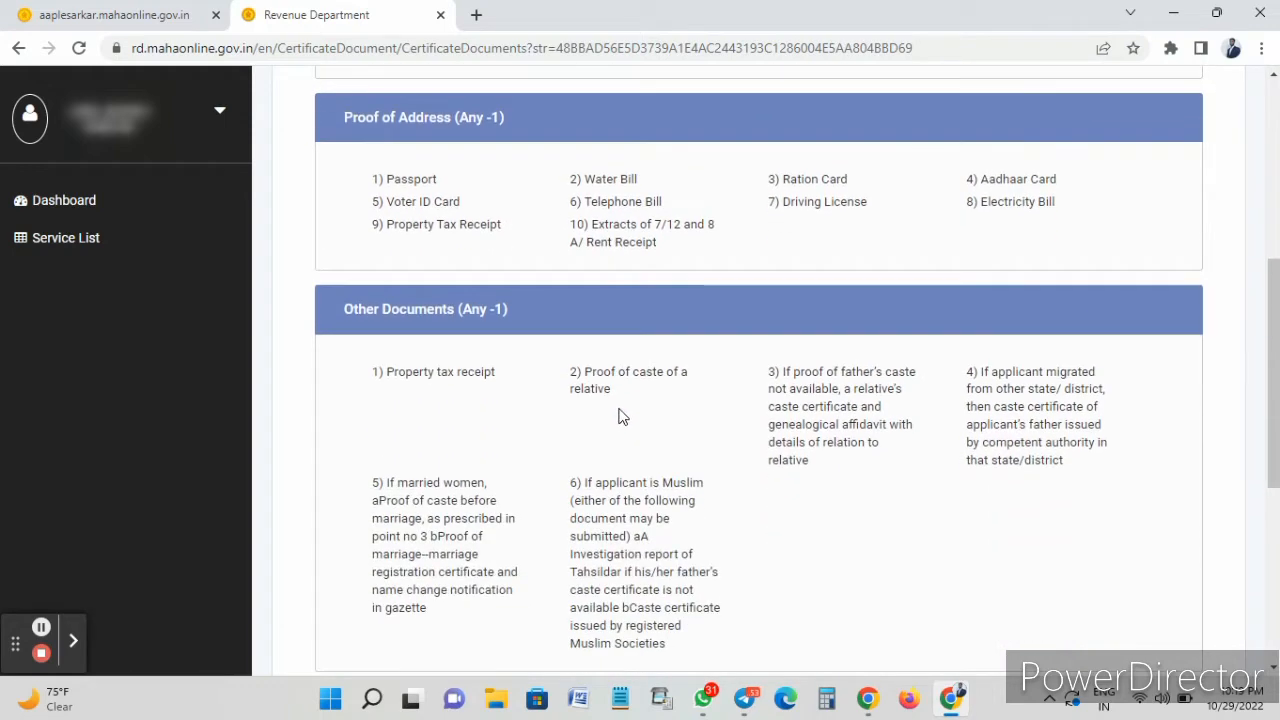
scroll(620, 408, "down", 1)
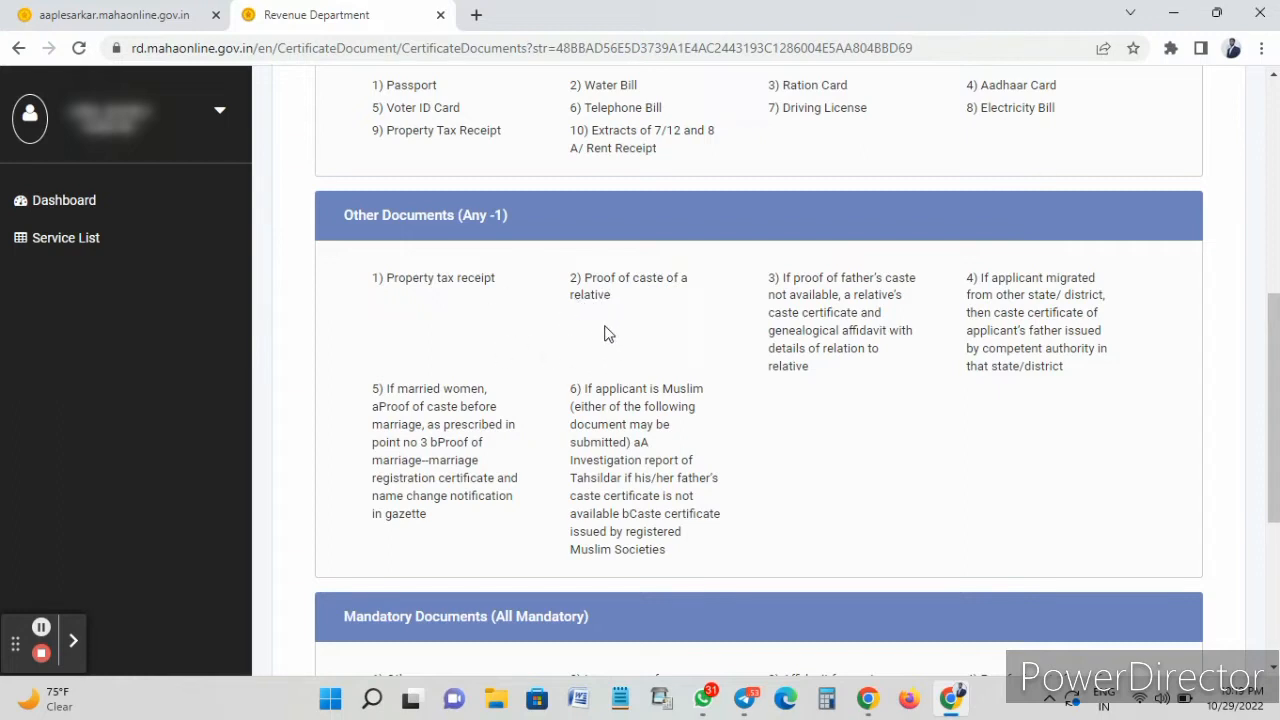
scroll(620, 340, "down", 3)
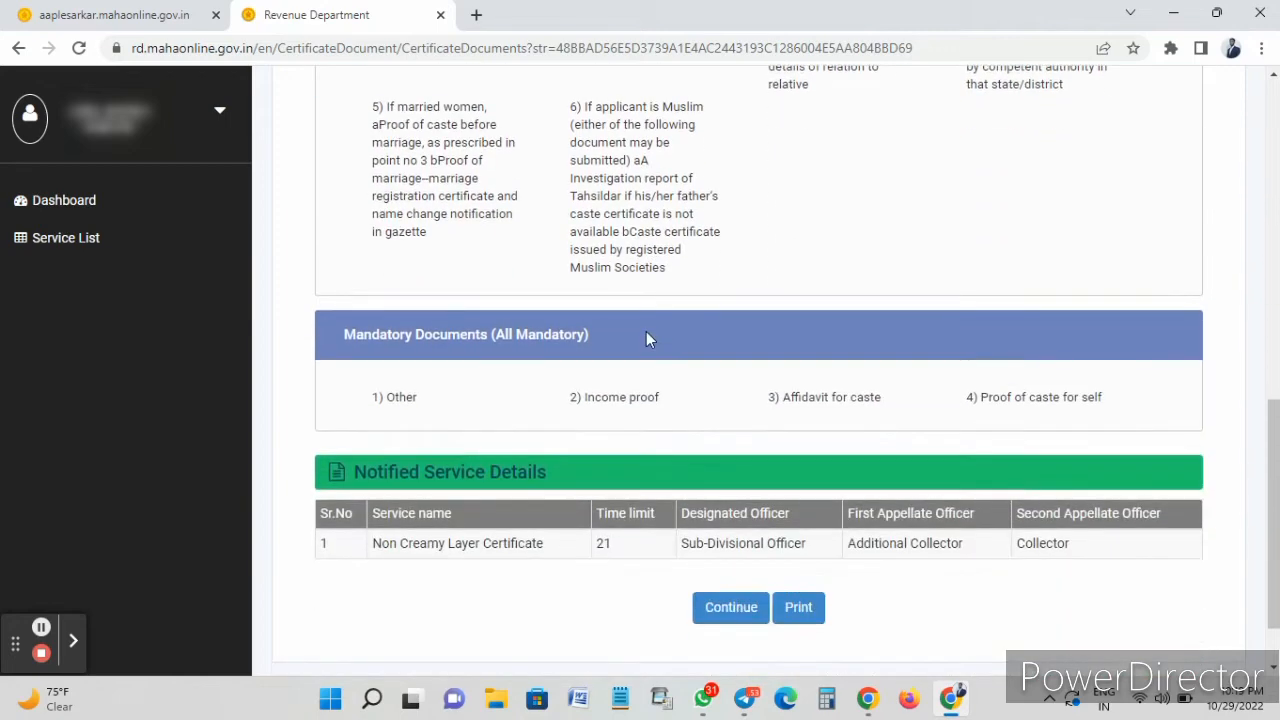
scroll(646, 340, "up", 2)
scroll(646, 340, "up", 1)
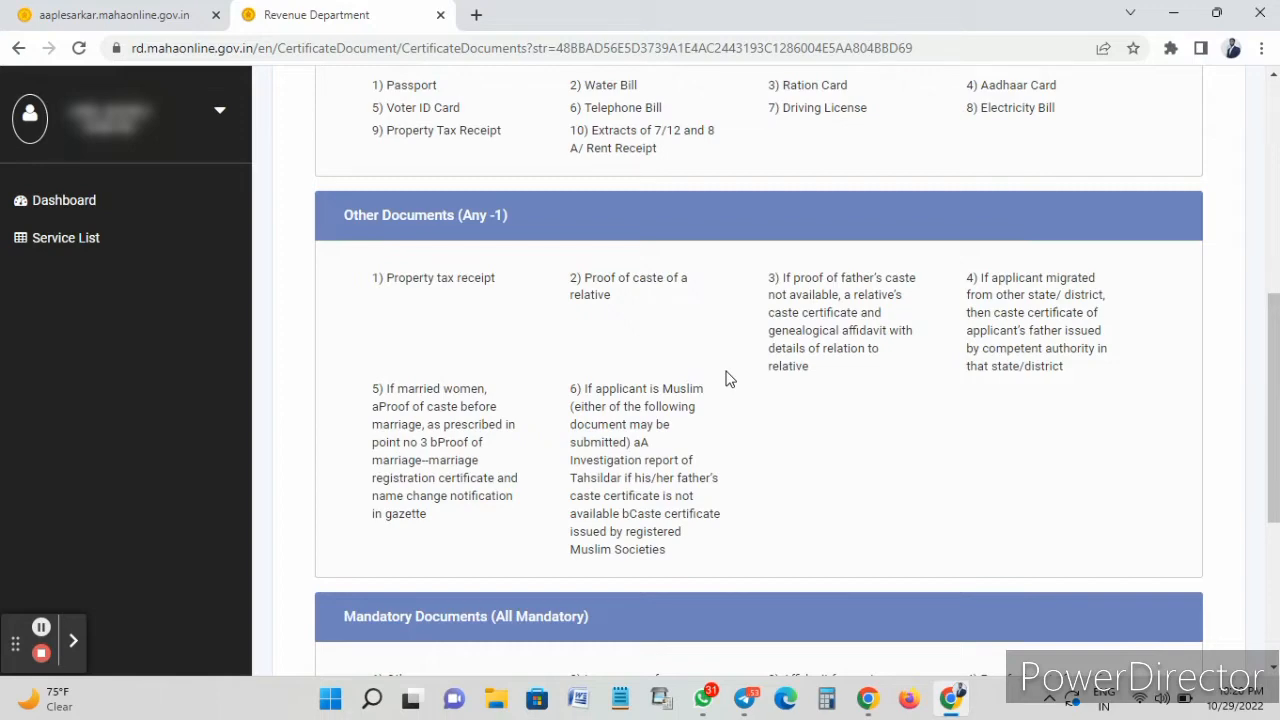
scroll(726, 378, "down", 3)
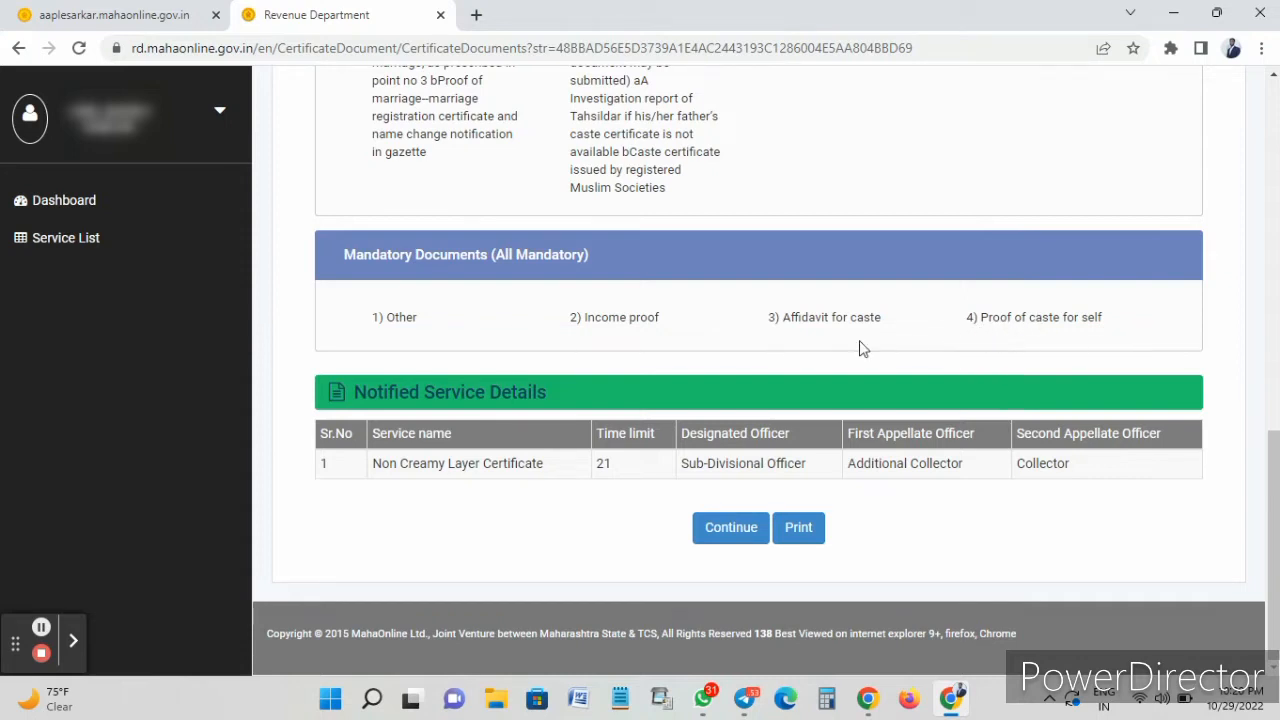
scroll(743, 197, "up", 2)
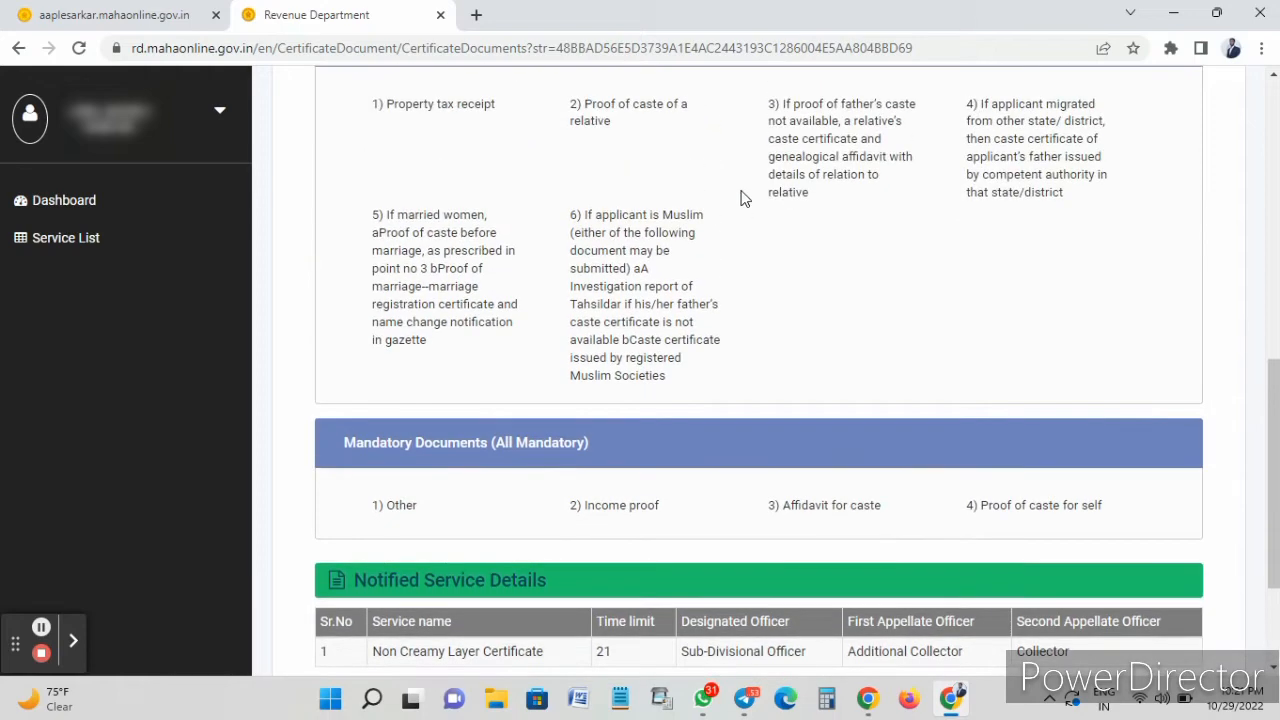
scroll(743, 200, "down", 3)
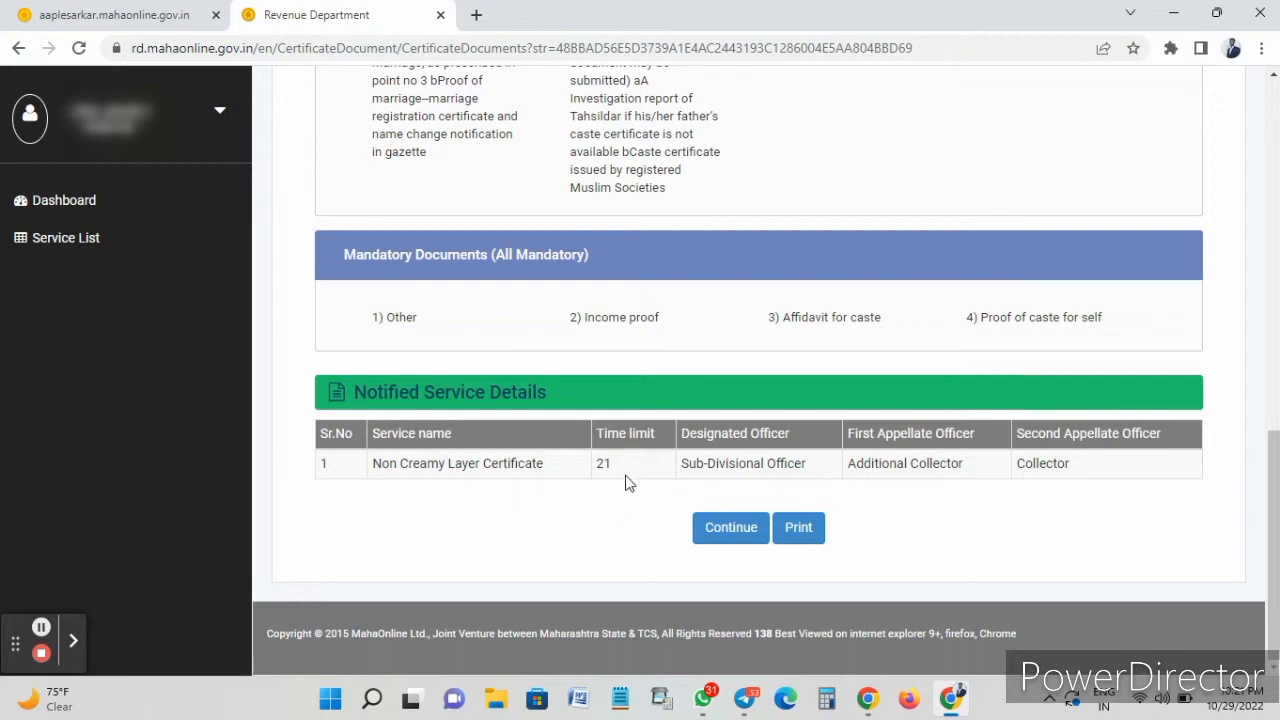
- Continue to the application form and set the Caste Certificates type to Non Creamy Layer
left_click(720, 528)
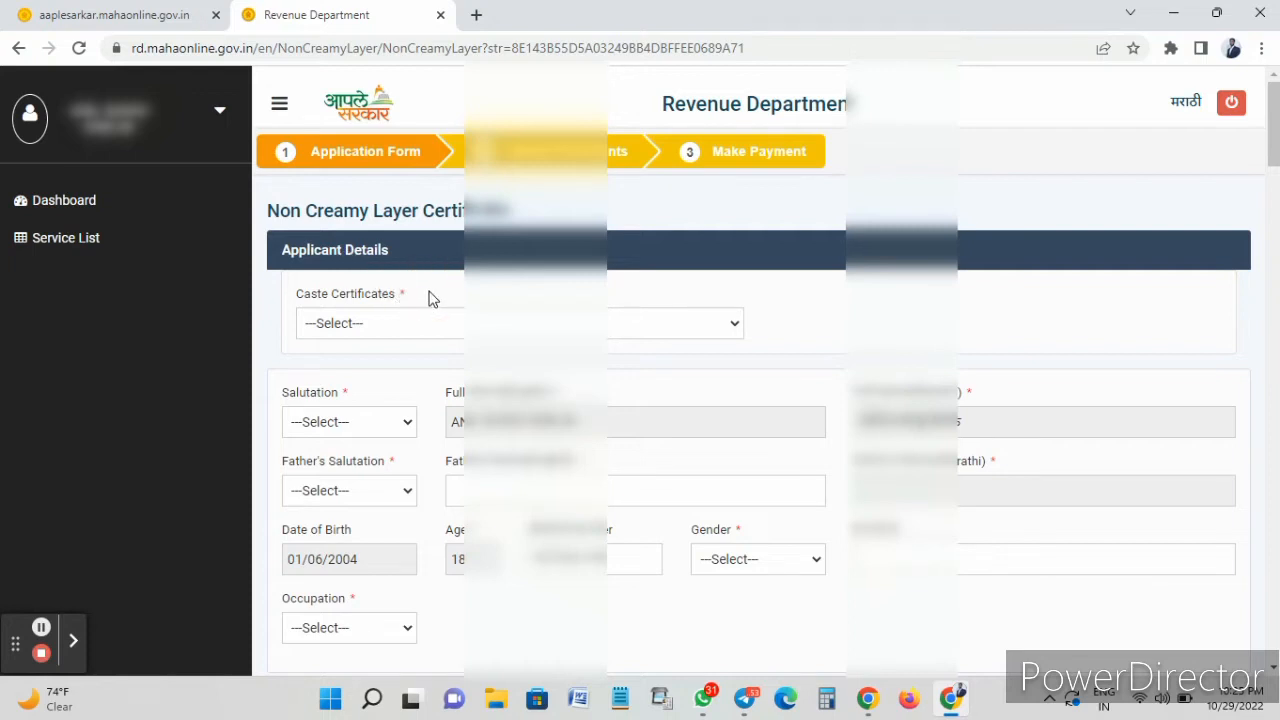
left_click(366, 323)
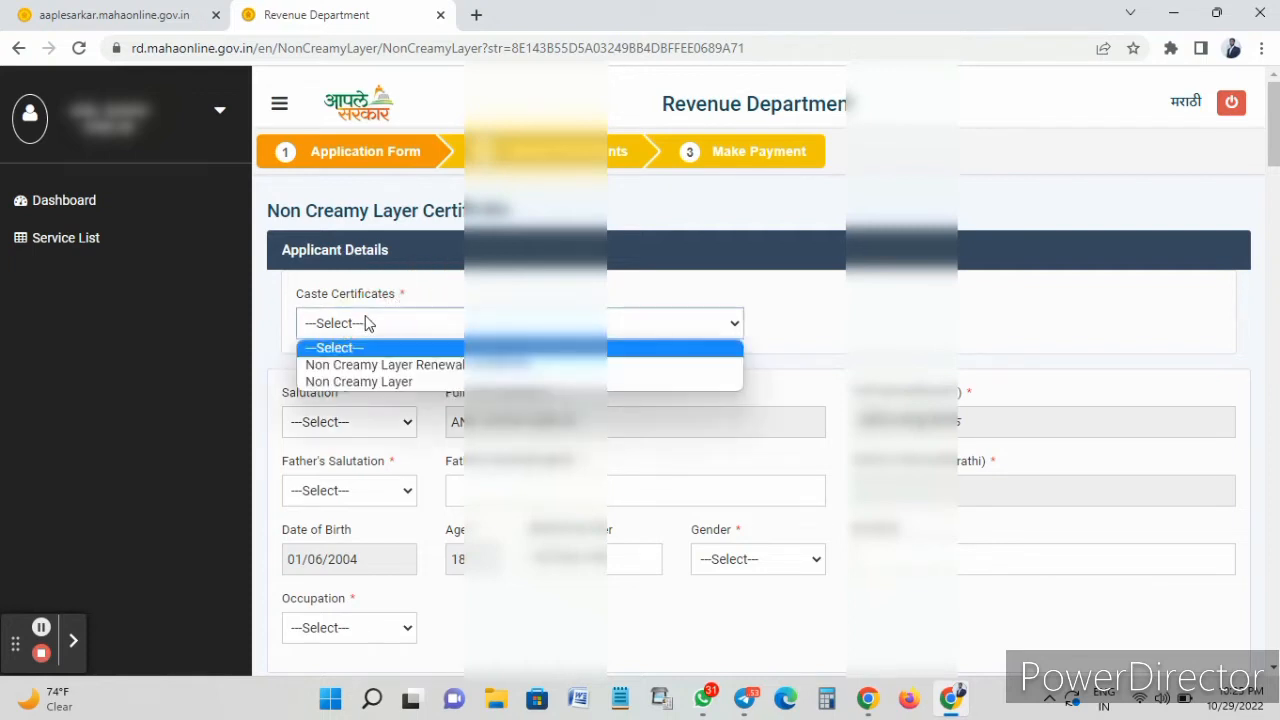
left_click(375, 383)
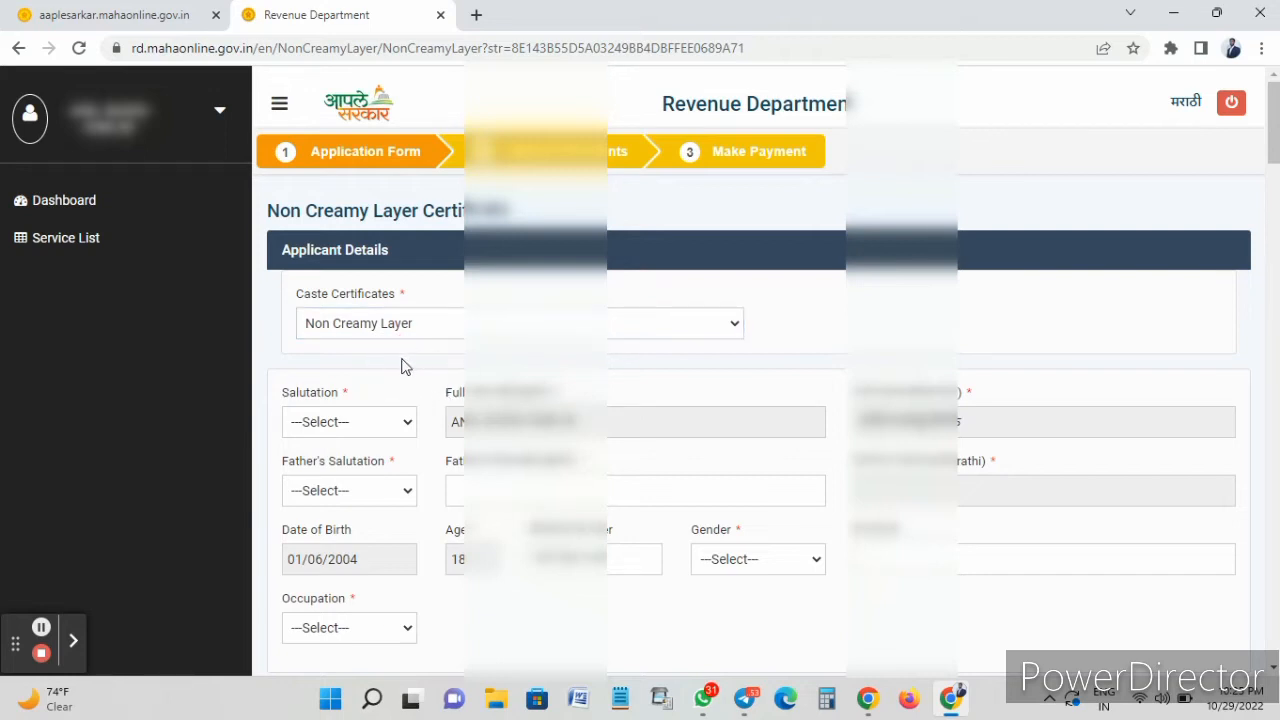
- Set both the applicant's salutation and the father's salutation to Mr. in the applicant details
scroll(423, 388, "down", 1)
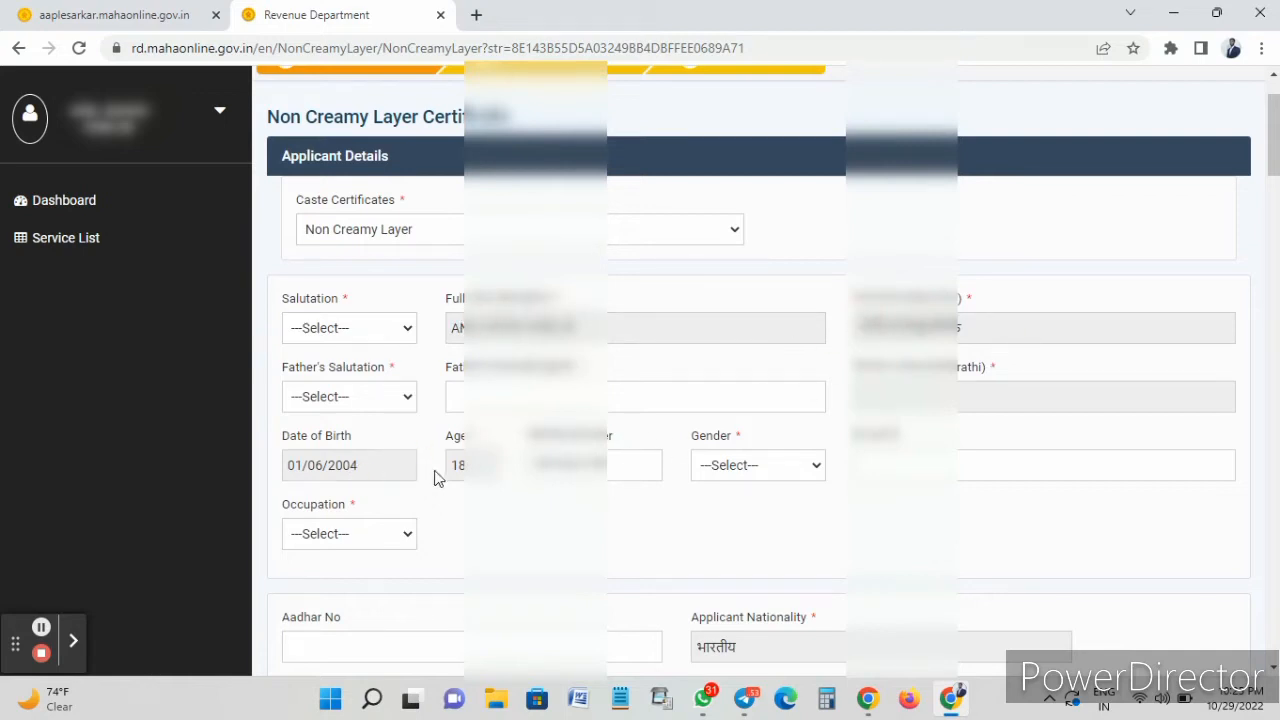
left_click(314, 338)
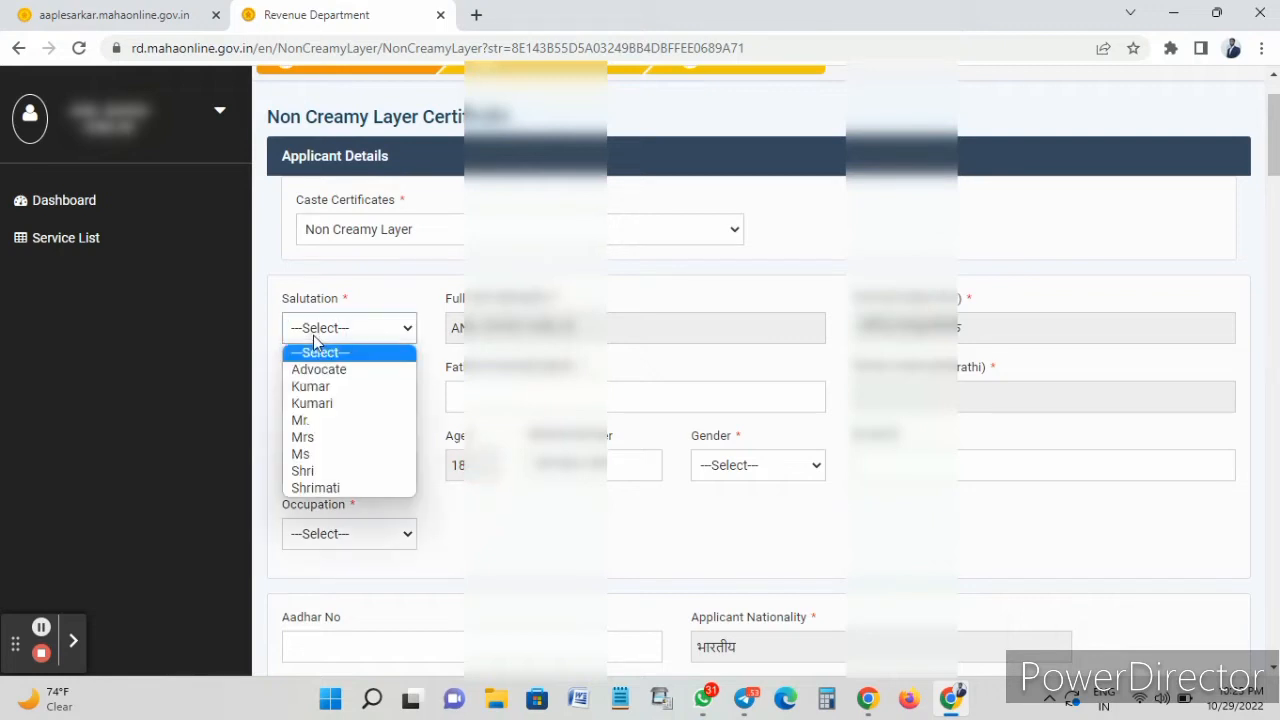
left_click(304, 422)
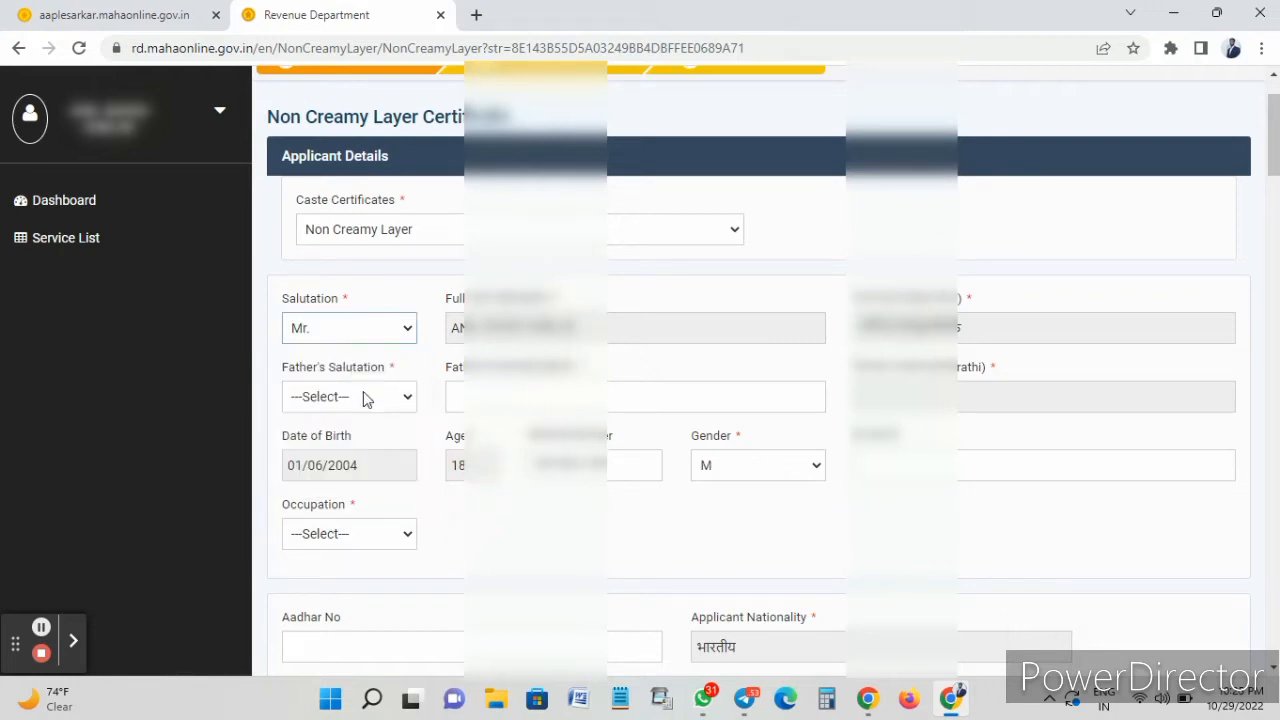
left_click(372, 399)
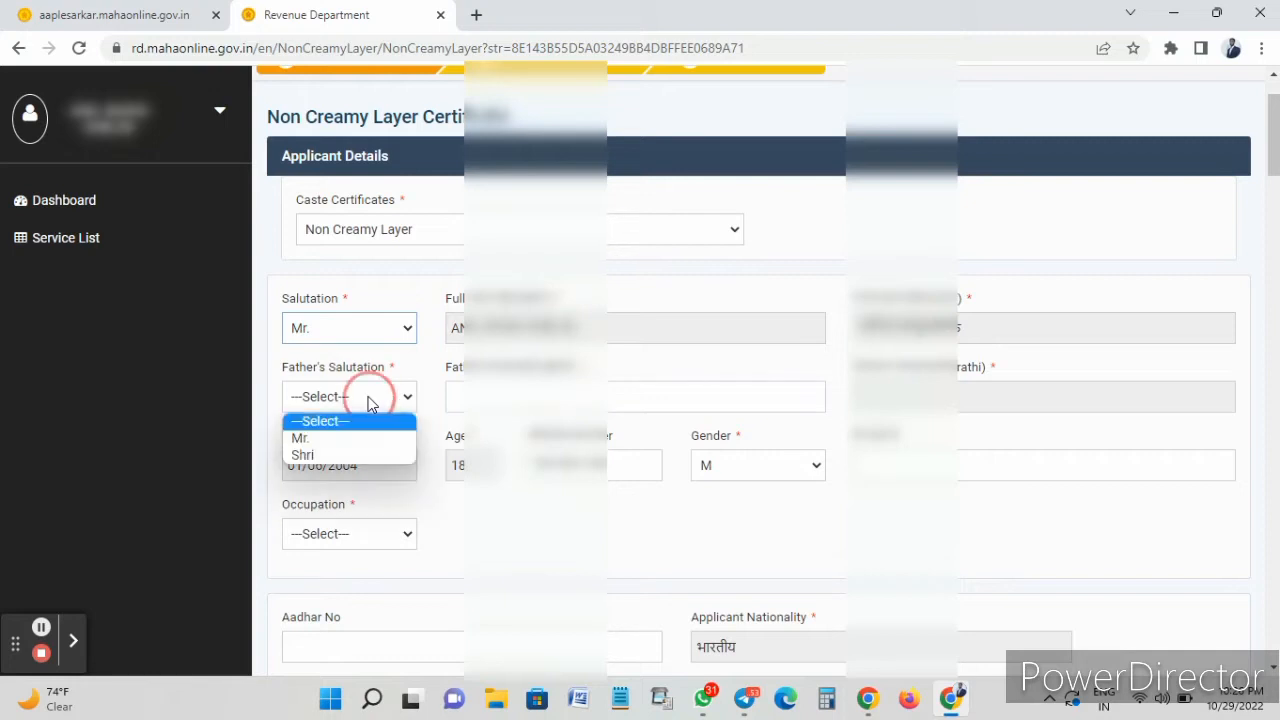
left_click(345, 440)
- Enter the father's name in the applicant details so its Marathi version fills in
left_click(514, 396)
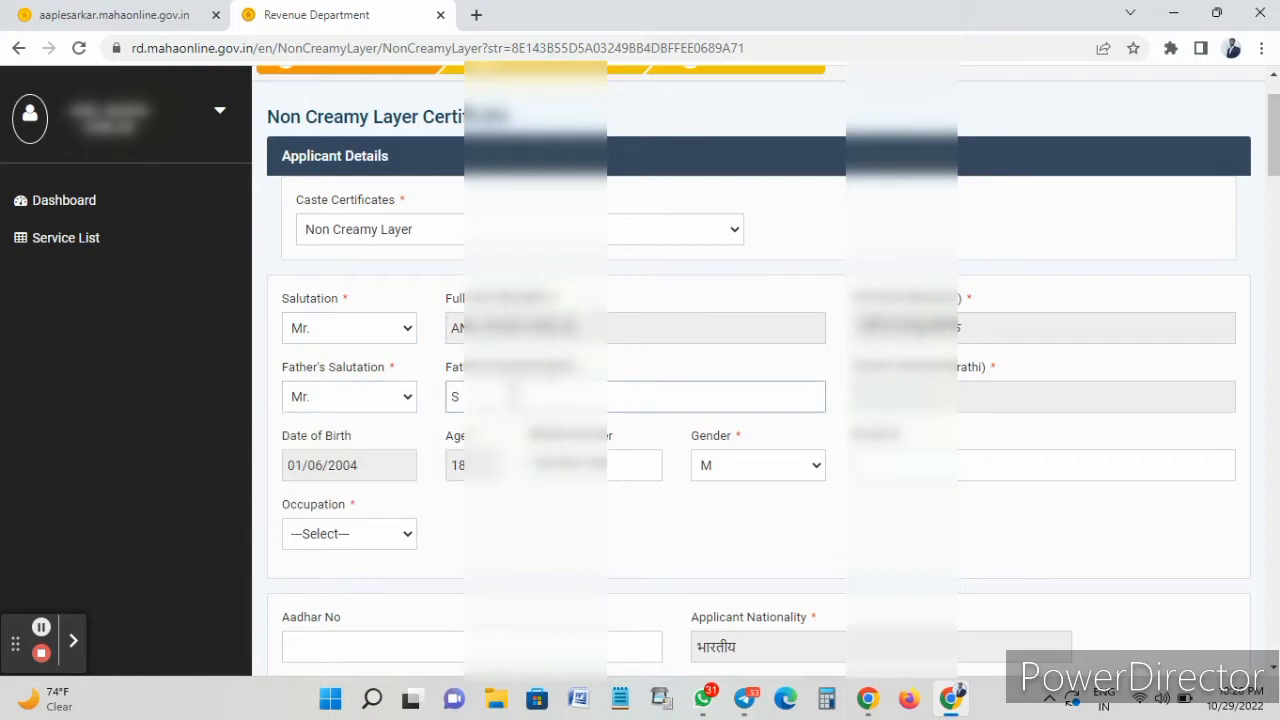
type("Sah***")
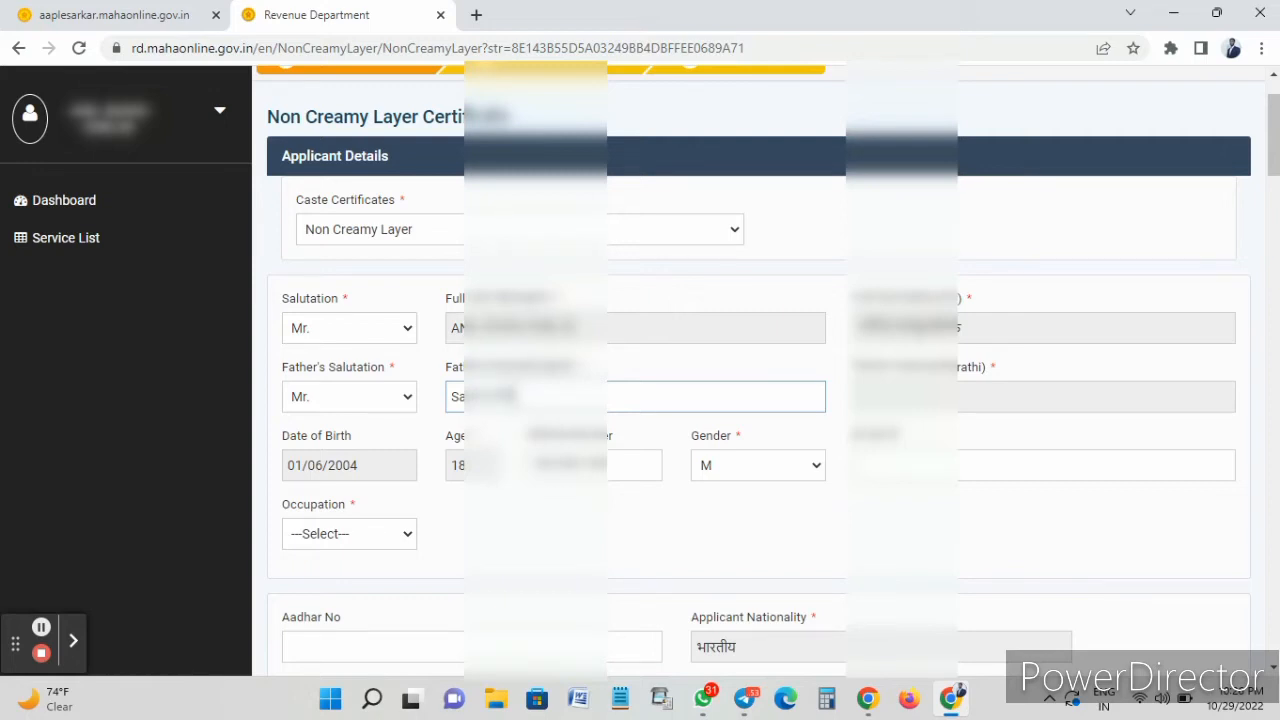
type("a")
left_click(685, 560)
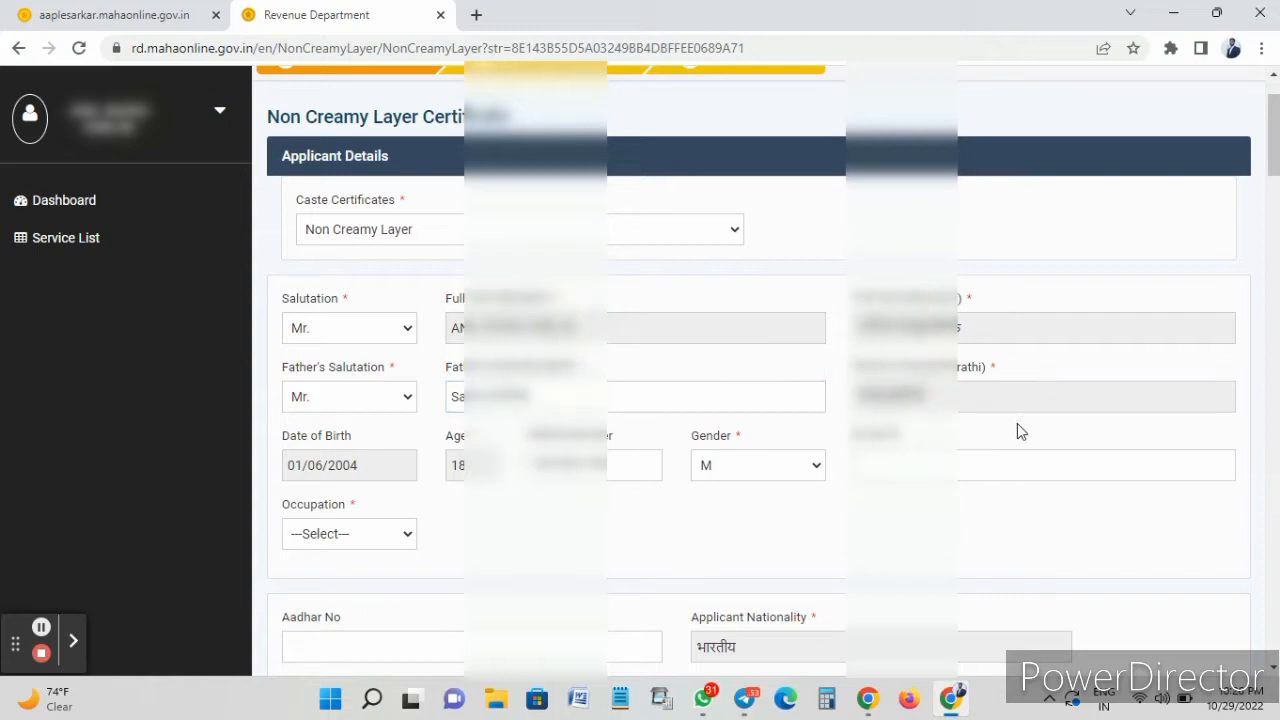
- Set the applicant's occupation to Student in the applicant details
left_click(376, 533)
left_click(372, 537)
left_click(372, 537)
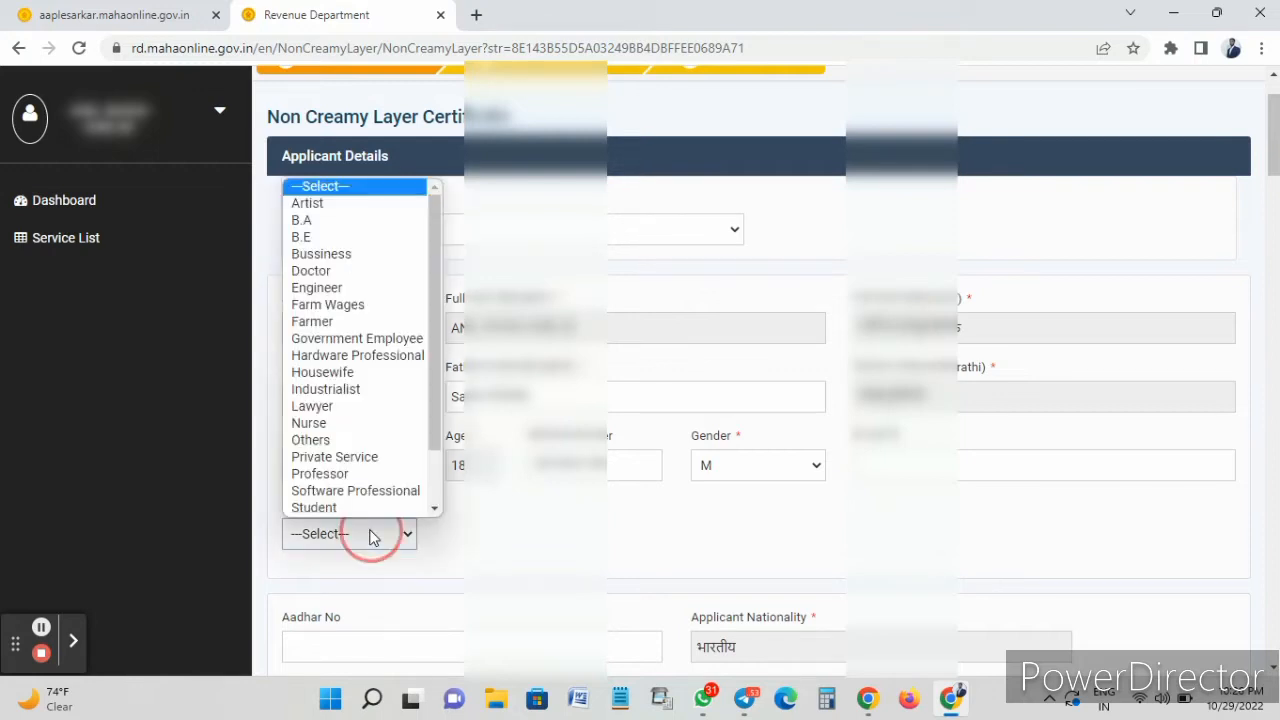
left_click(372, 506)
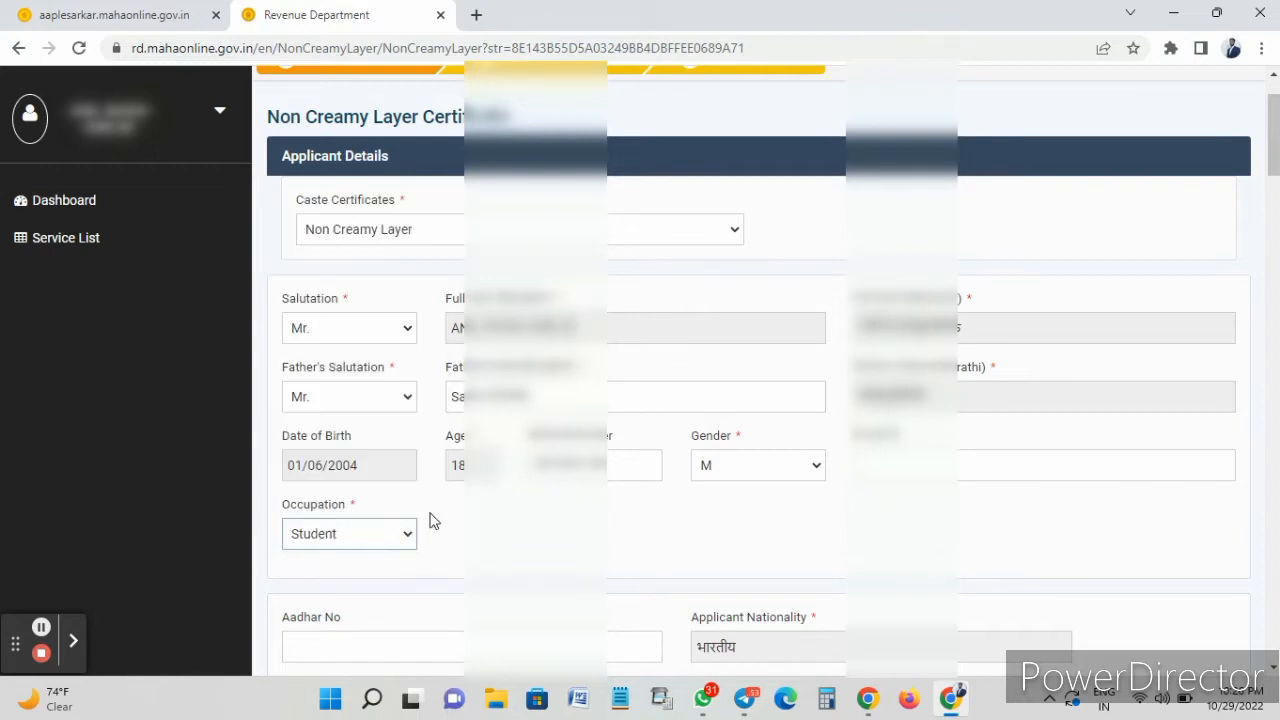
left_click(361, 546)
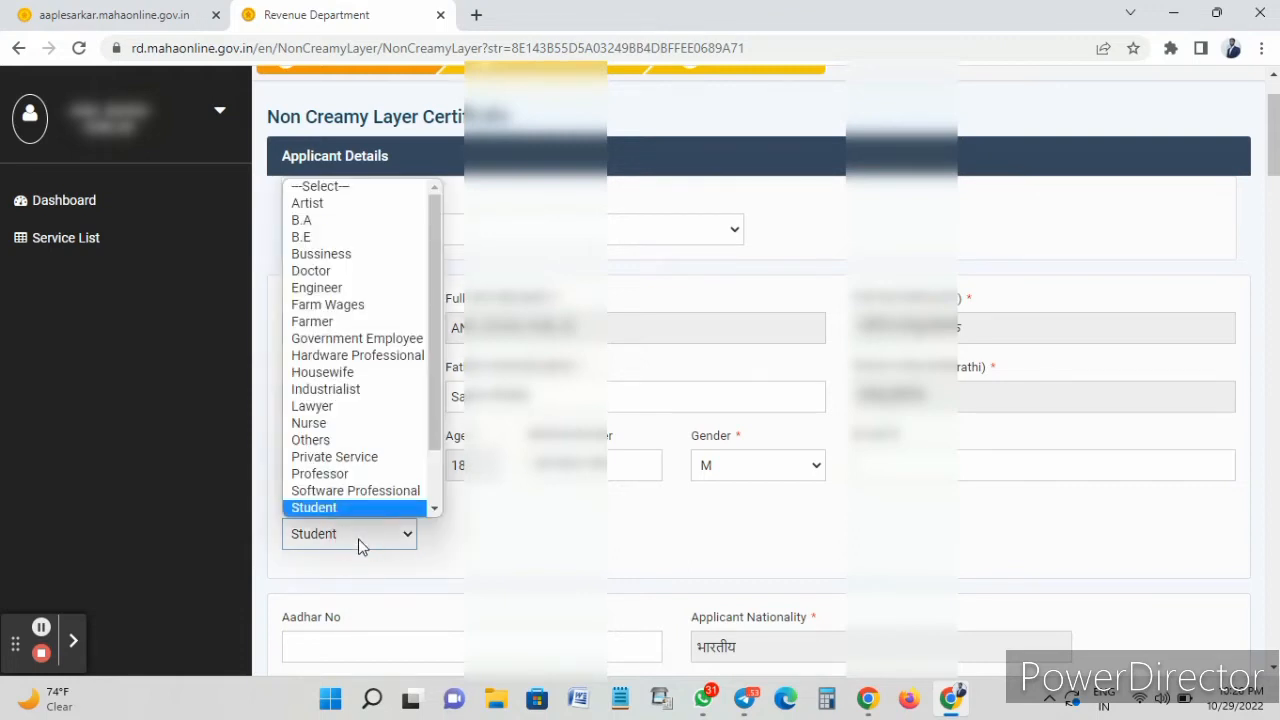
left_click(361, 546)
left_click(530, 541)
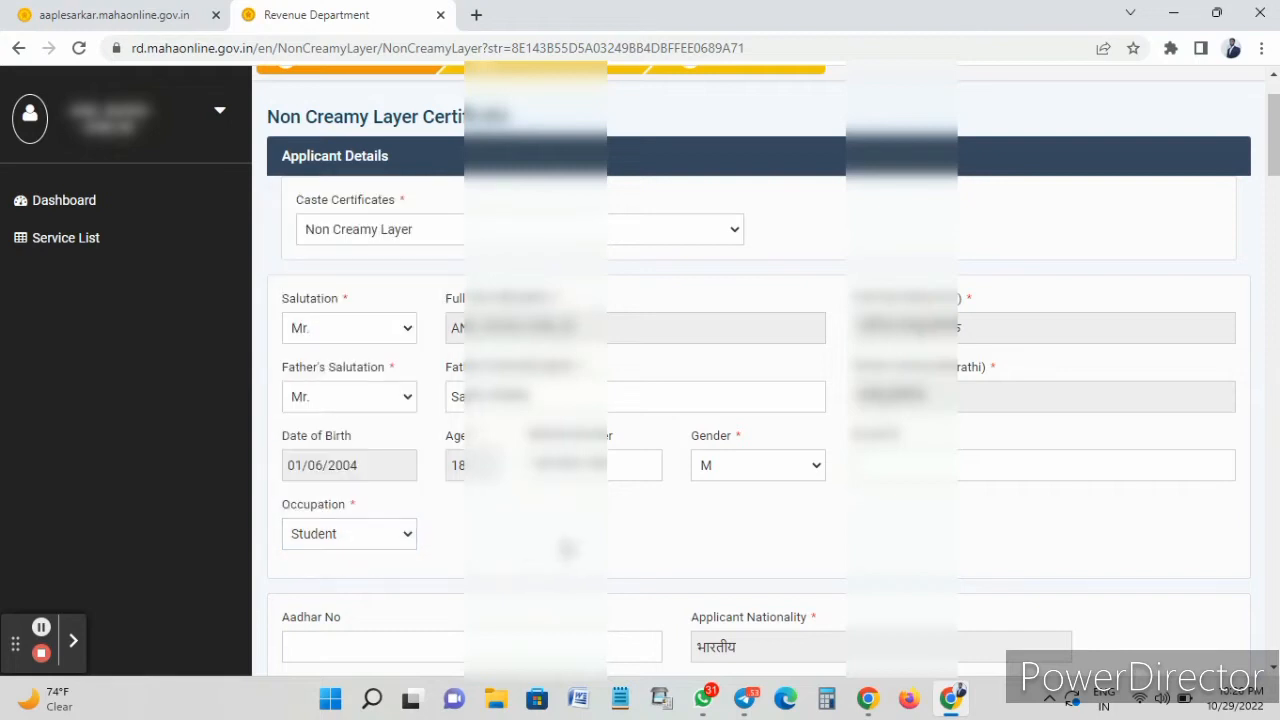
- Enter the applicant's Aadhaar number in the Aadhar No field of the applicant details
scroll(580, 546, "down", 4)
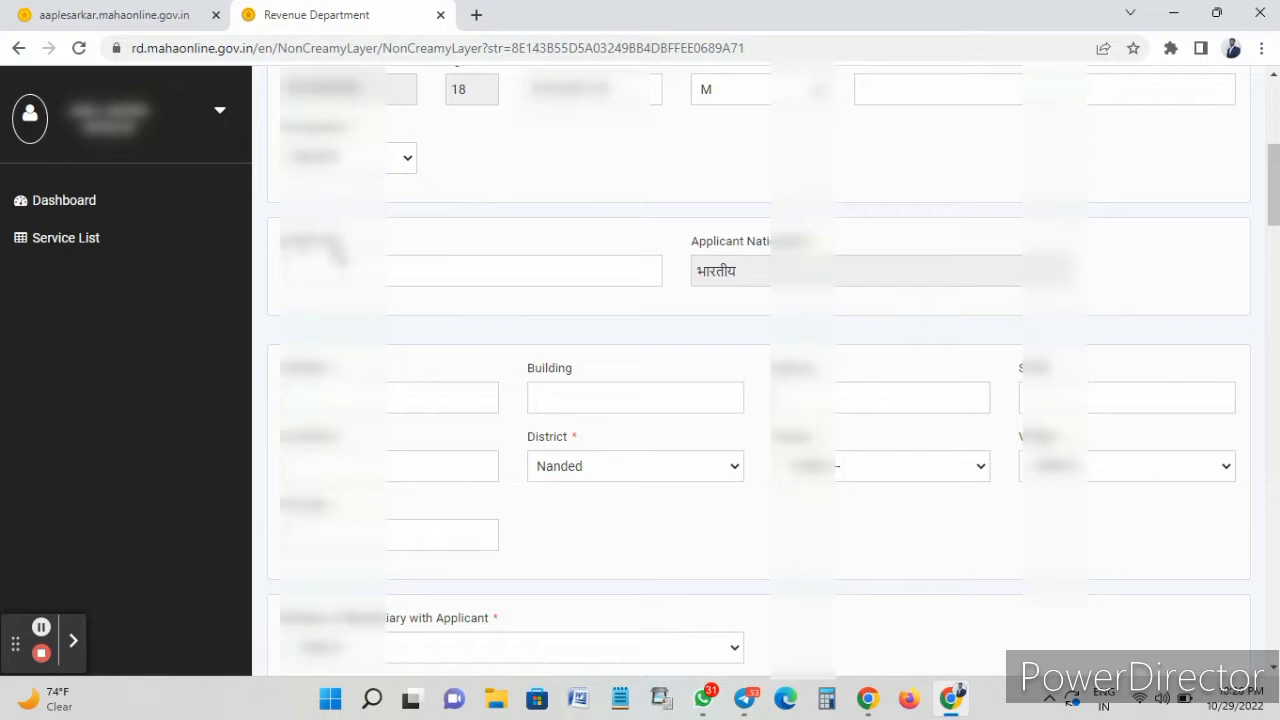
left_click(336, 273)
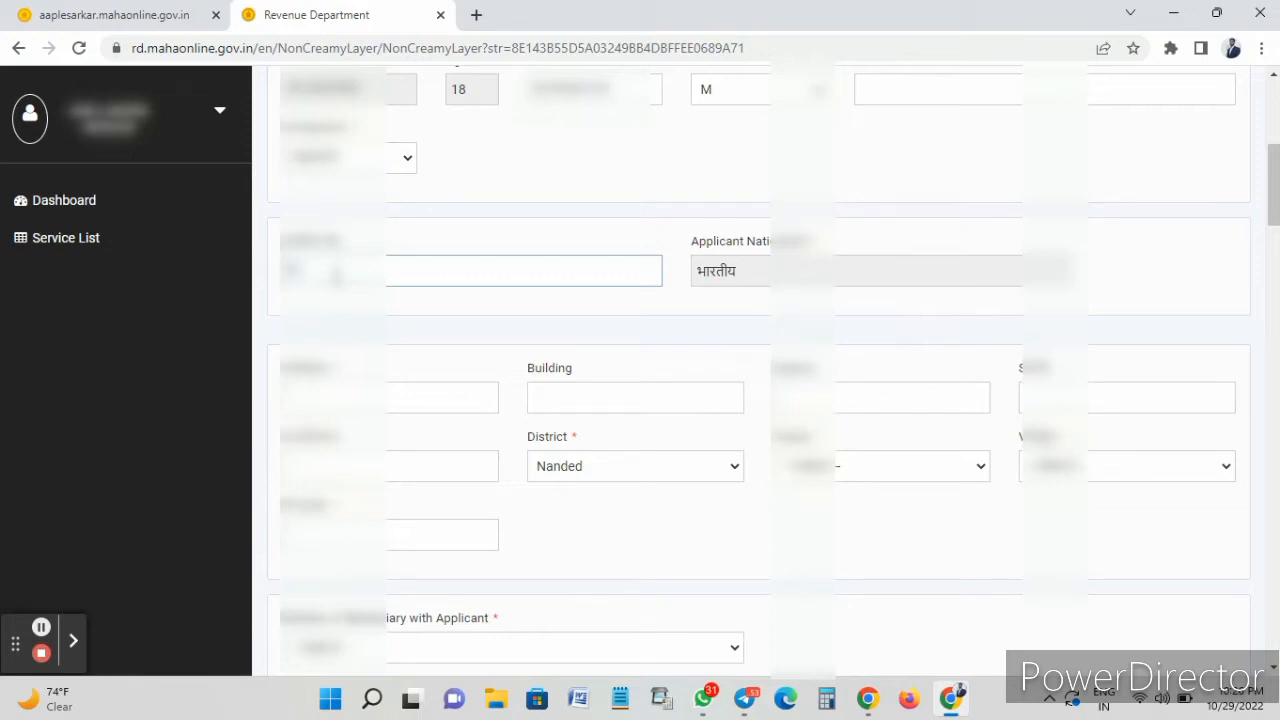
type("dentga")
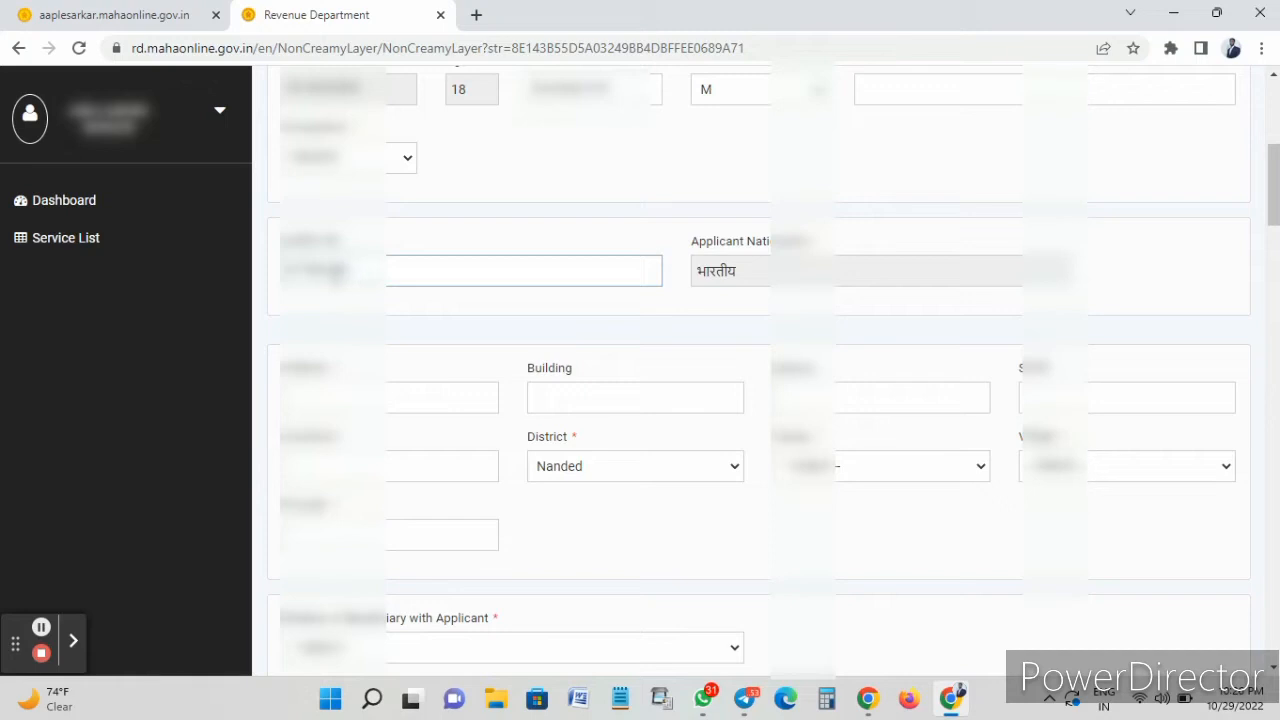
type("on")
left_click(537, 323)
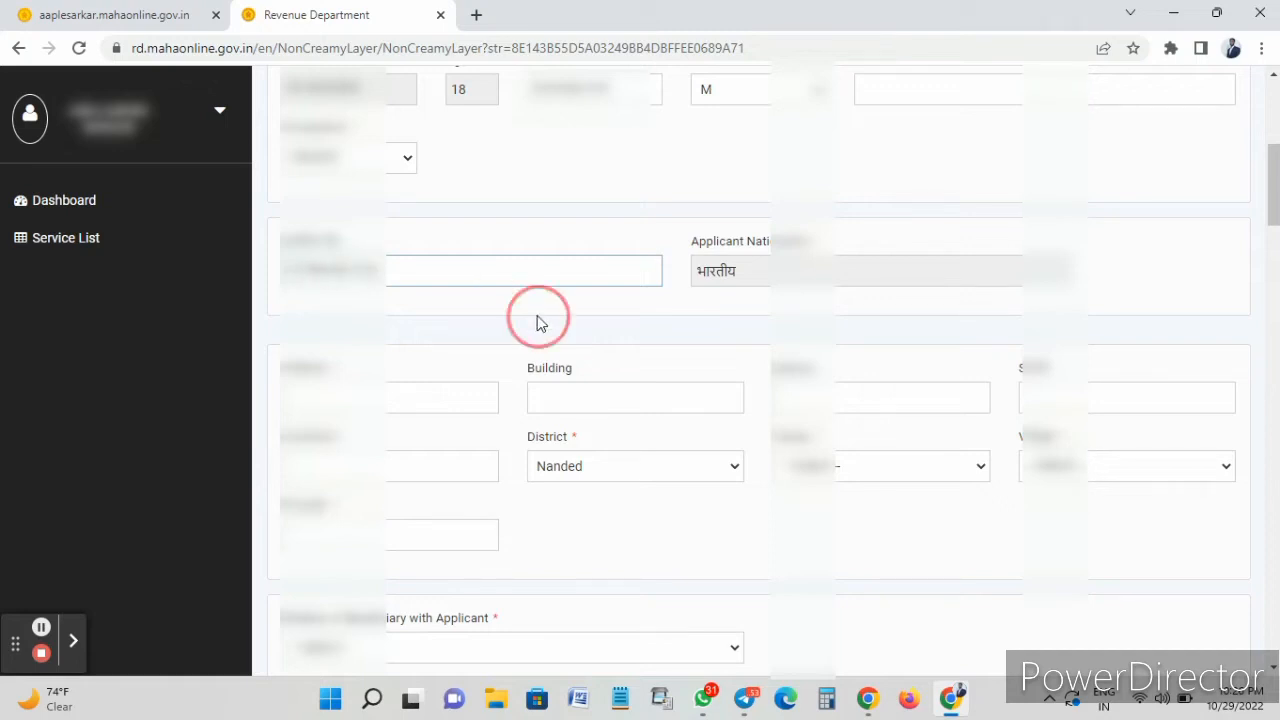
- Enter the applicant's address in the required address field of the applicant's address section
scroll(450, 365, "down", 1)
scroll(404, 296, "down", 1)
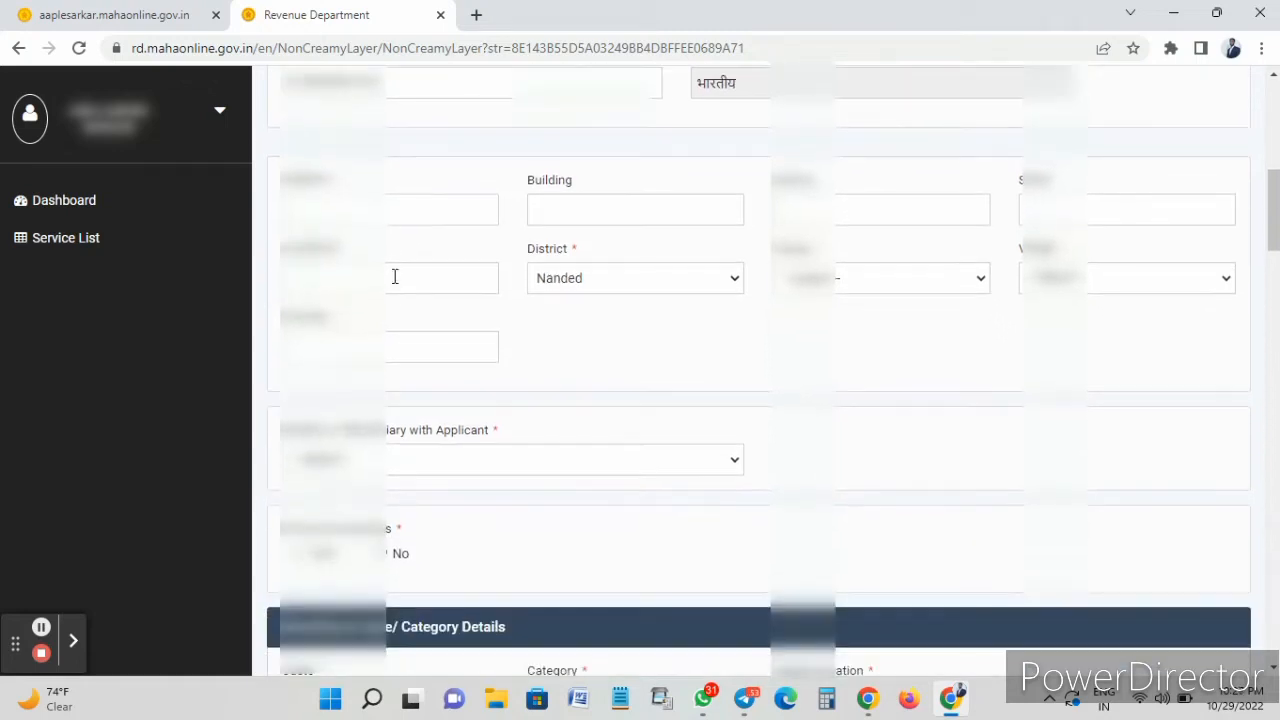
left_click(388, 211)
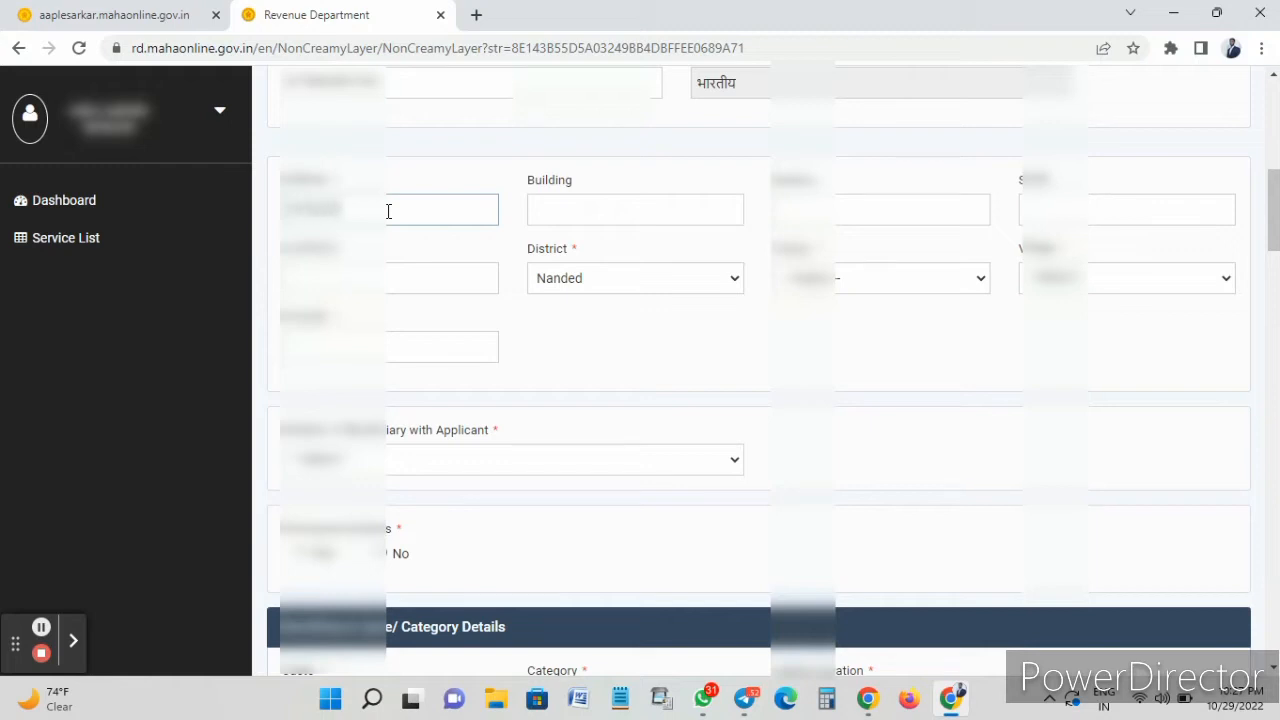
type("a")
- Choose the applicant's taluka and village within the selected district for the address
left_click(586, 278)
left_click(586, 286)
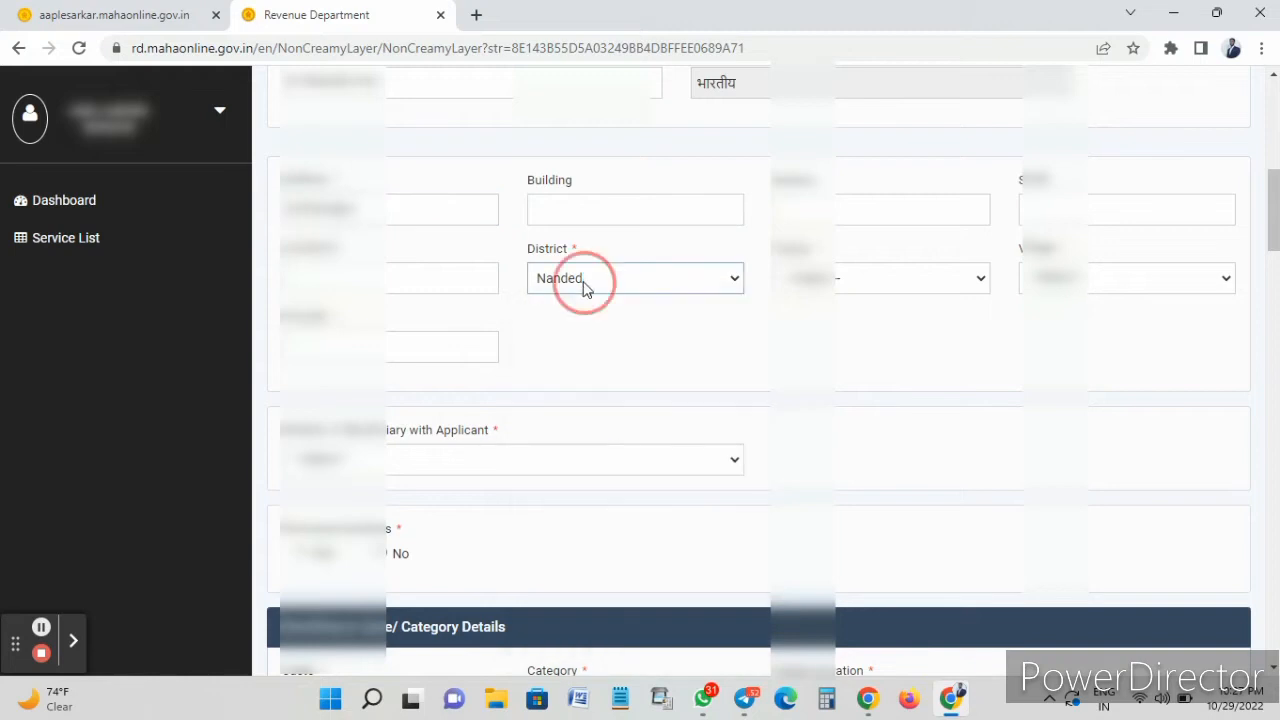
left_click(815, 278)
left_click(810, 354)
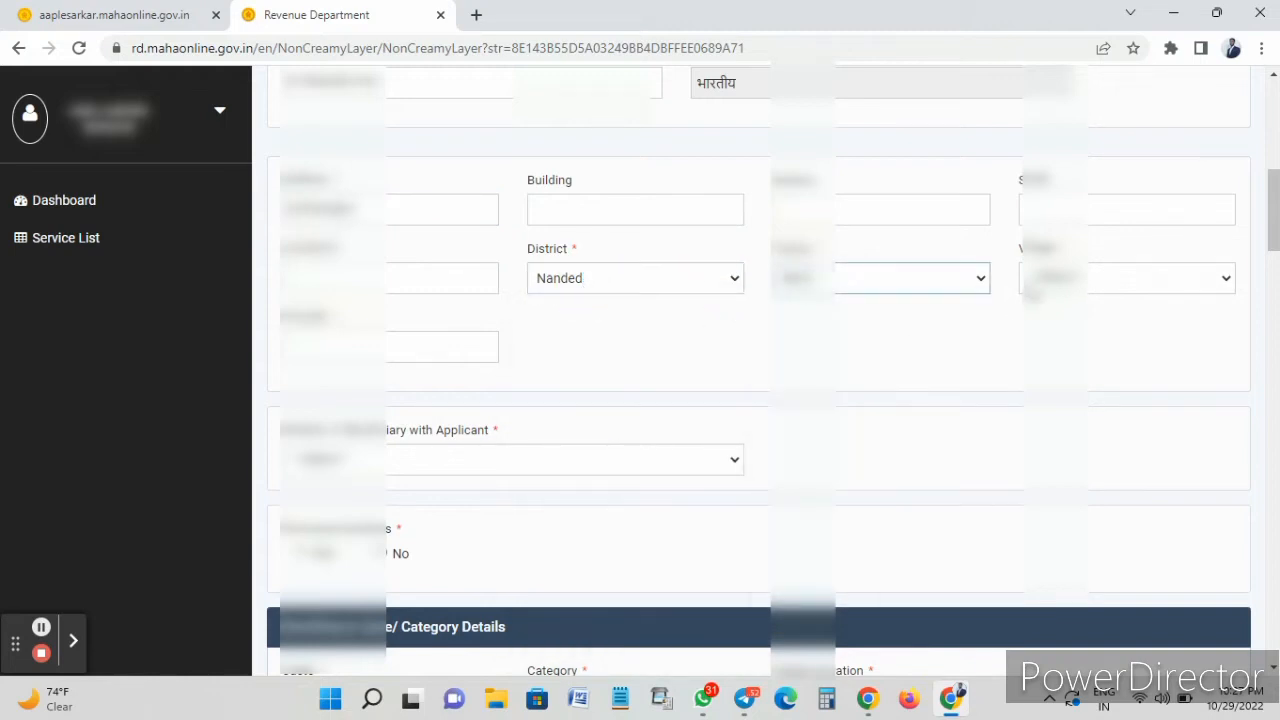
left_click(1040, 280)
scroll(1055, 397, "down", 11)
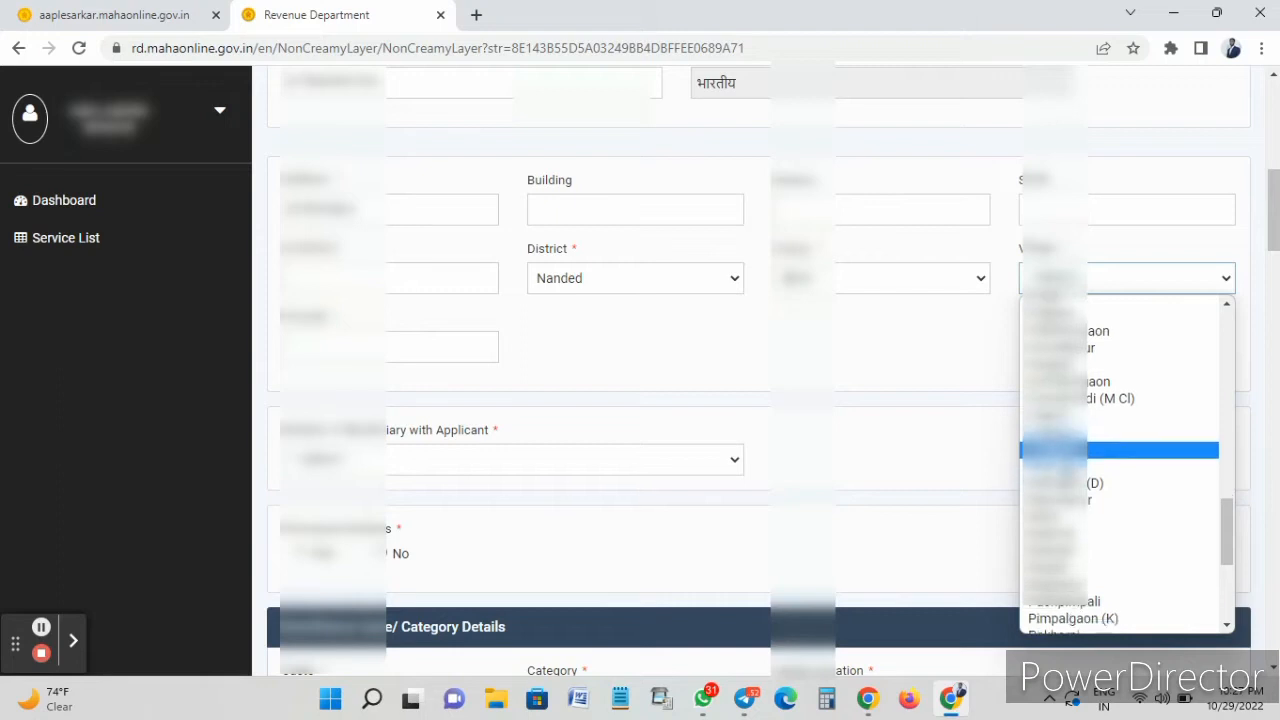
left_click(1070, 531)
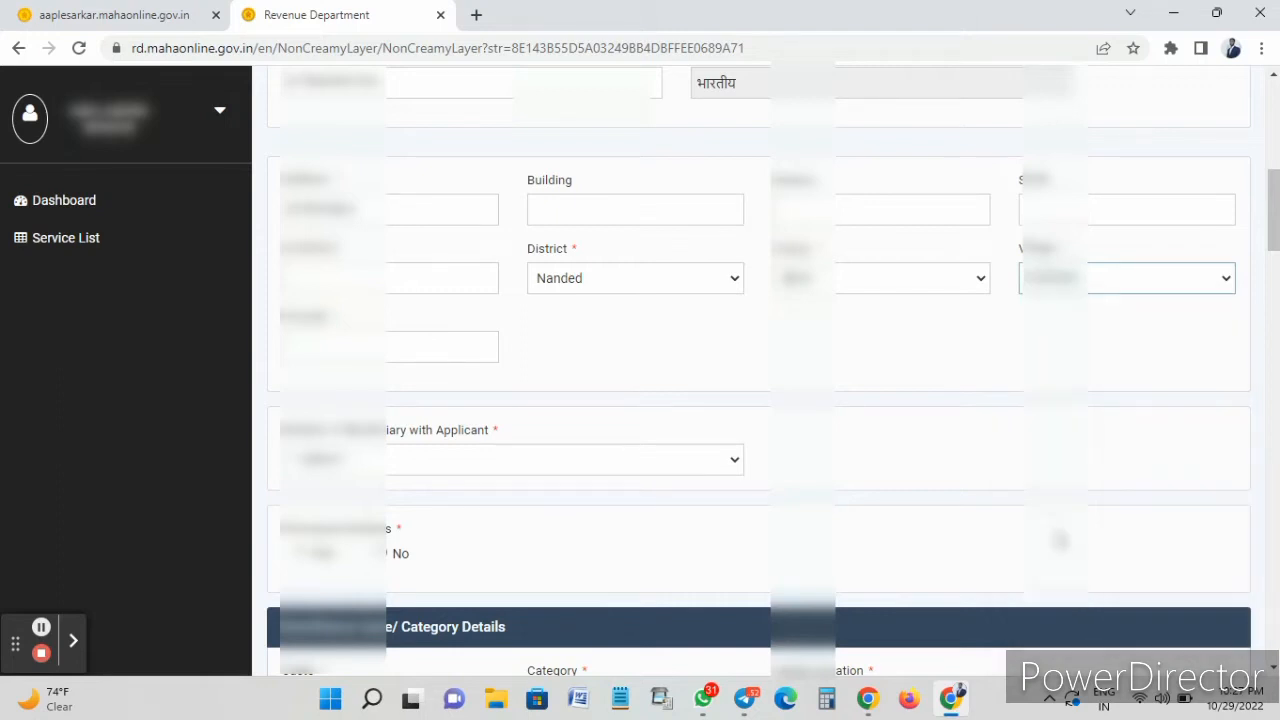
- Enter the pincode of the applicant's address and choose the relation of the beneficiary with the applicant
left_click(324, 340)
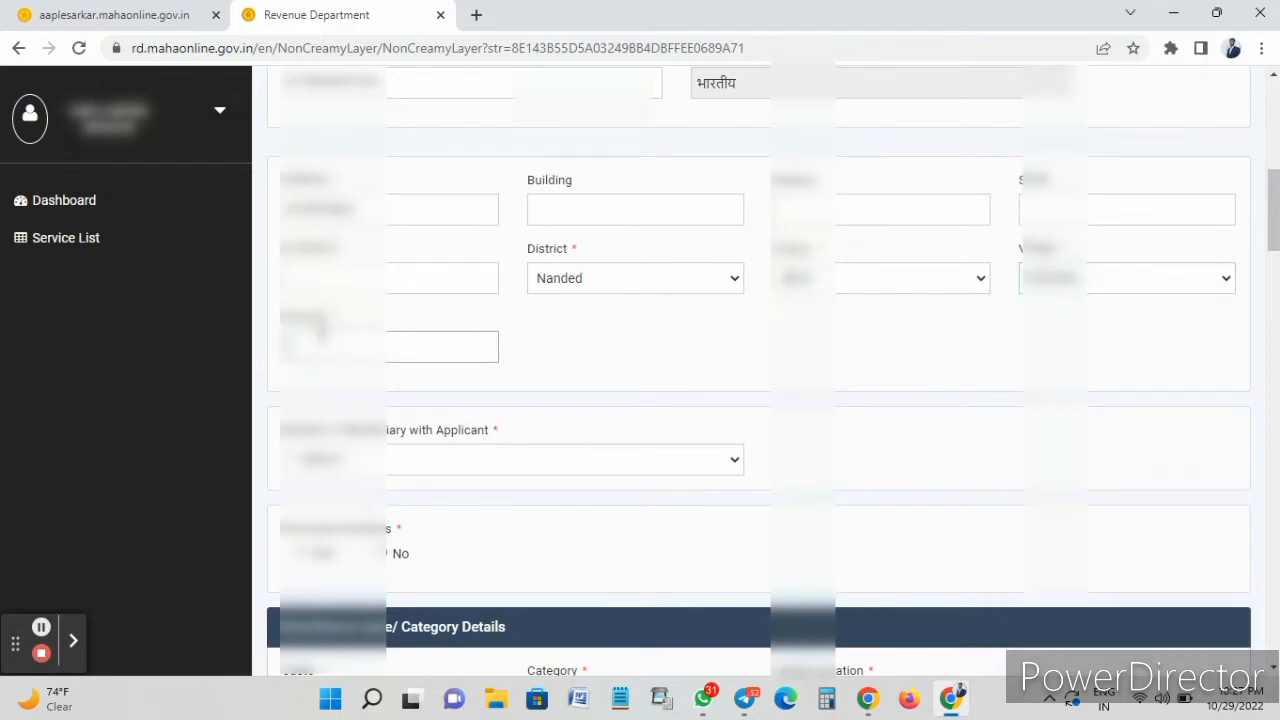
type("4318")
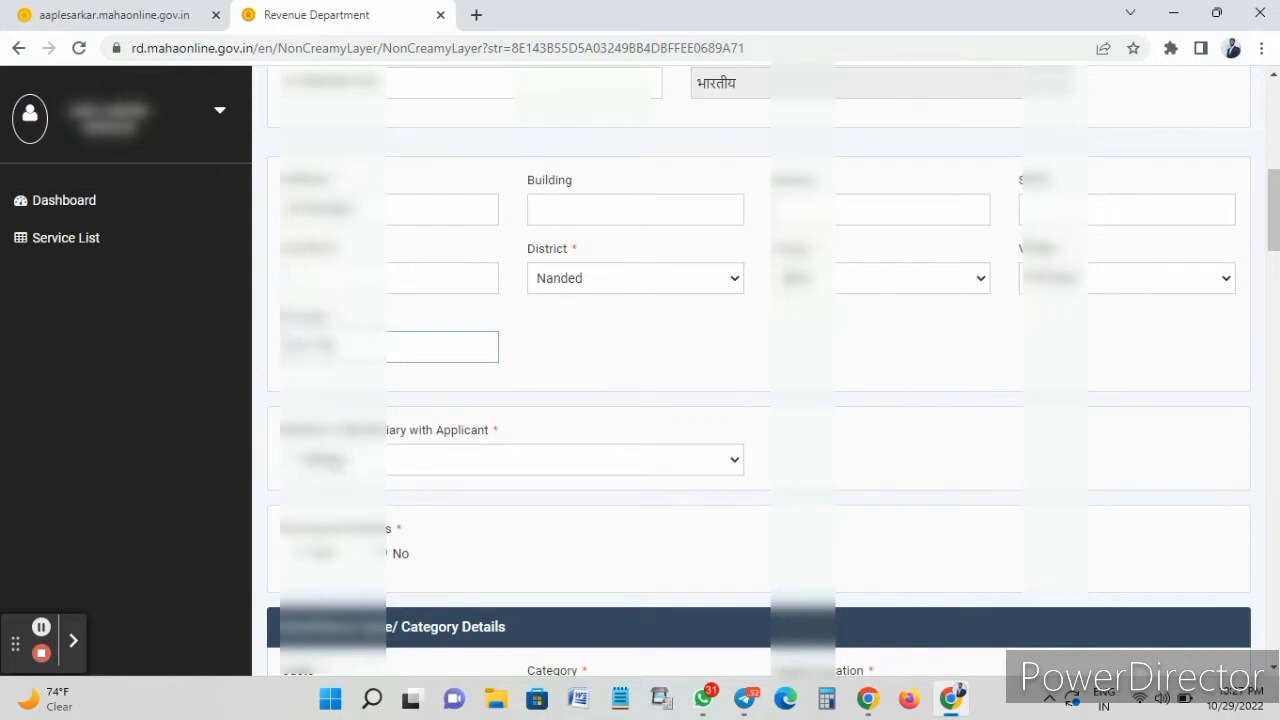
left_click(447, 466)
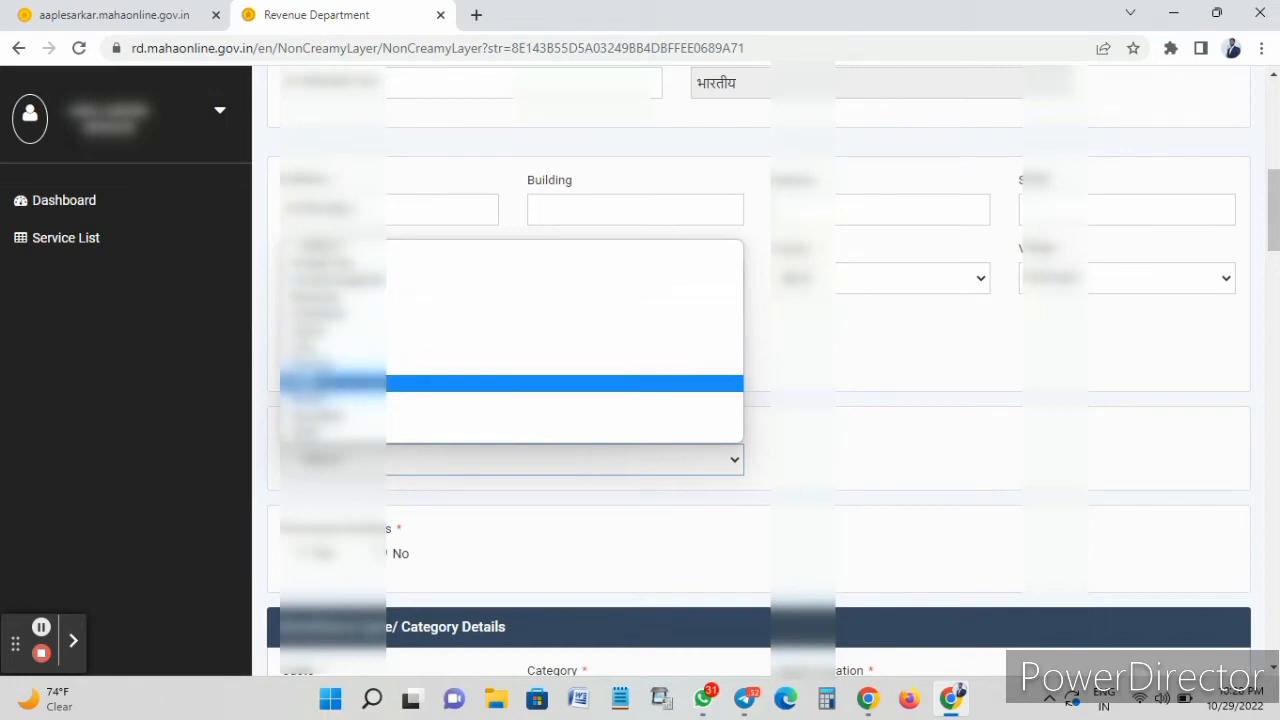
left_click(312, 383)
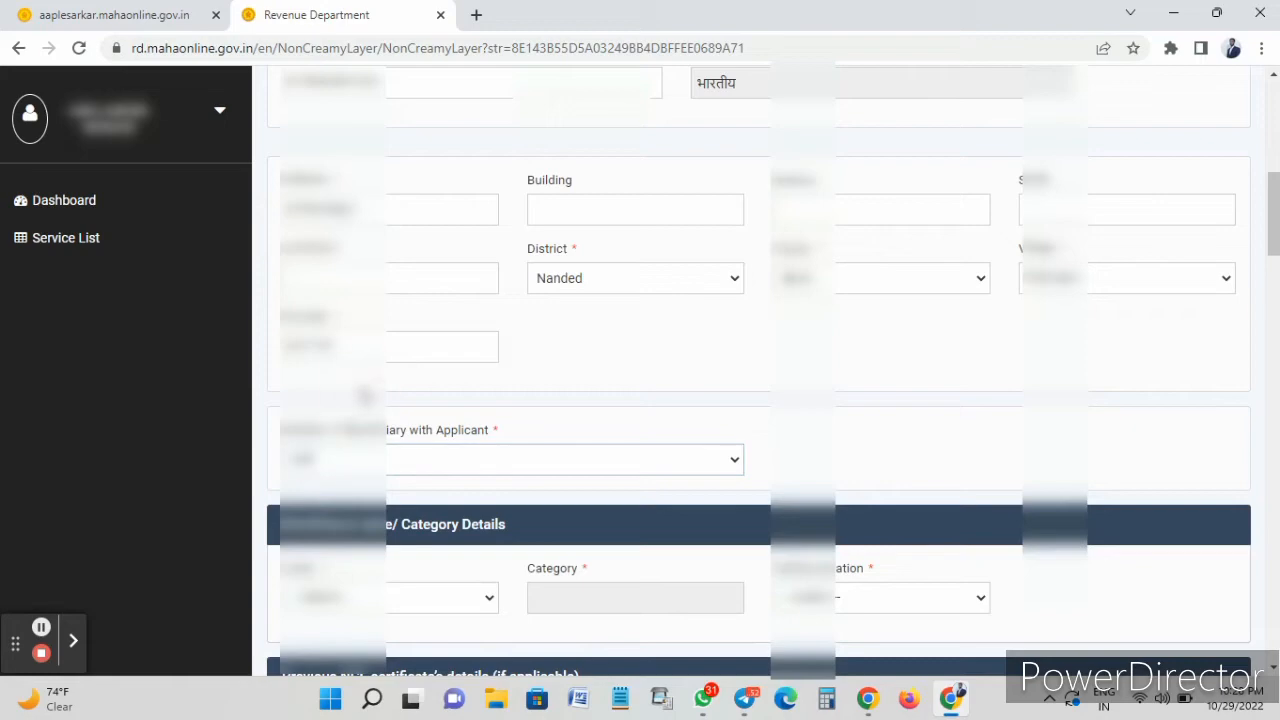
- Set the beneficiary's caste to WADAR (12) in the caste and category details
scroll(450, 396, "down", 5)
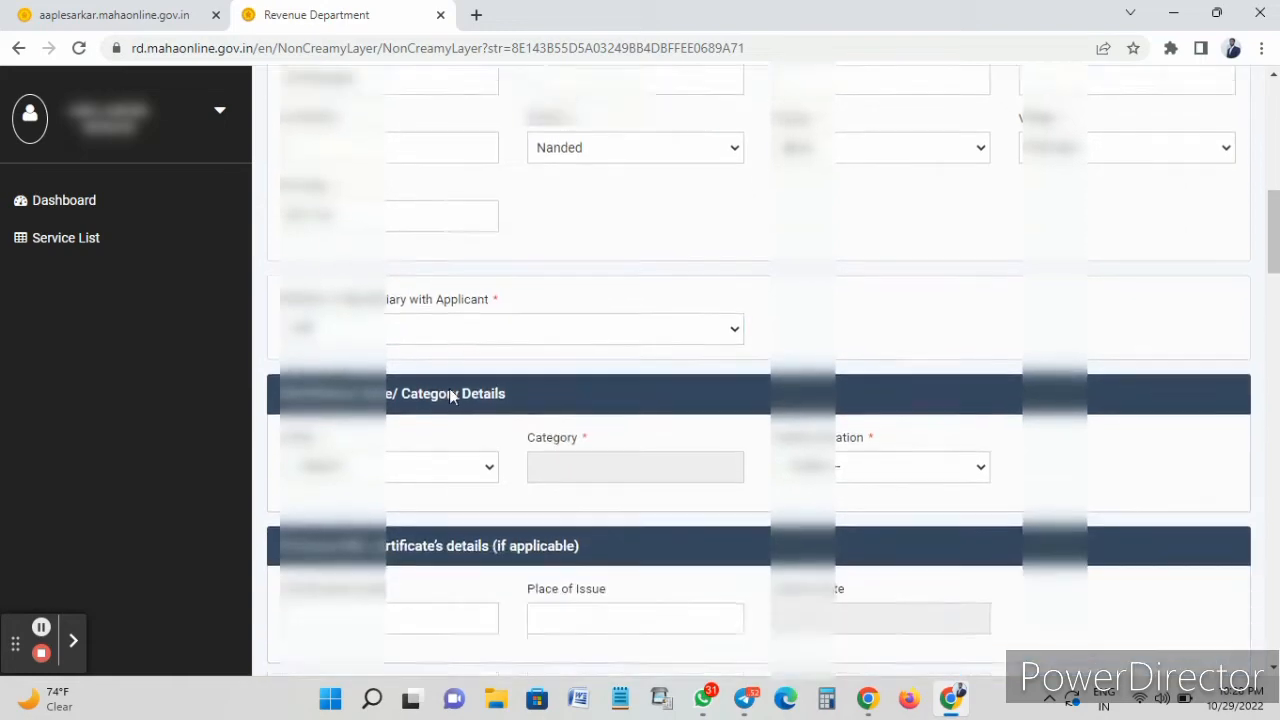
scroll(449, 388, "up", 2)
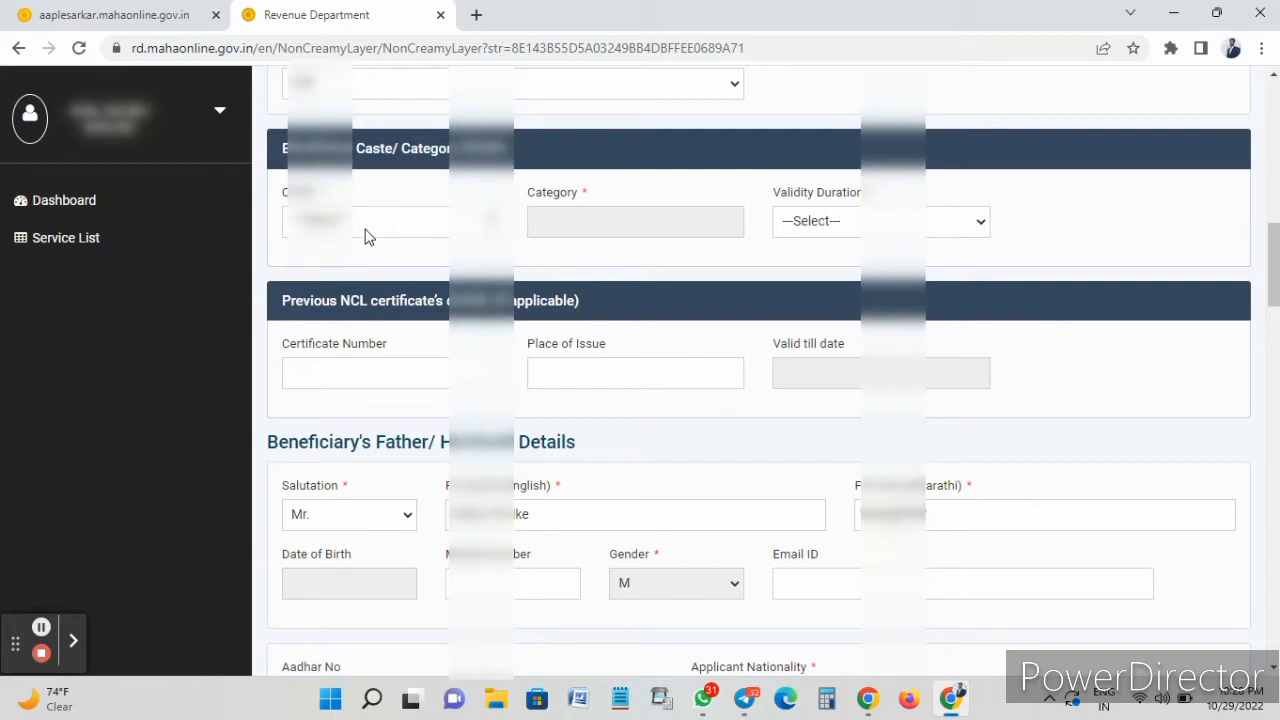
left_click(325, 222)
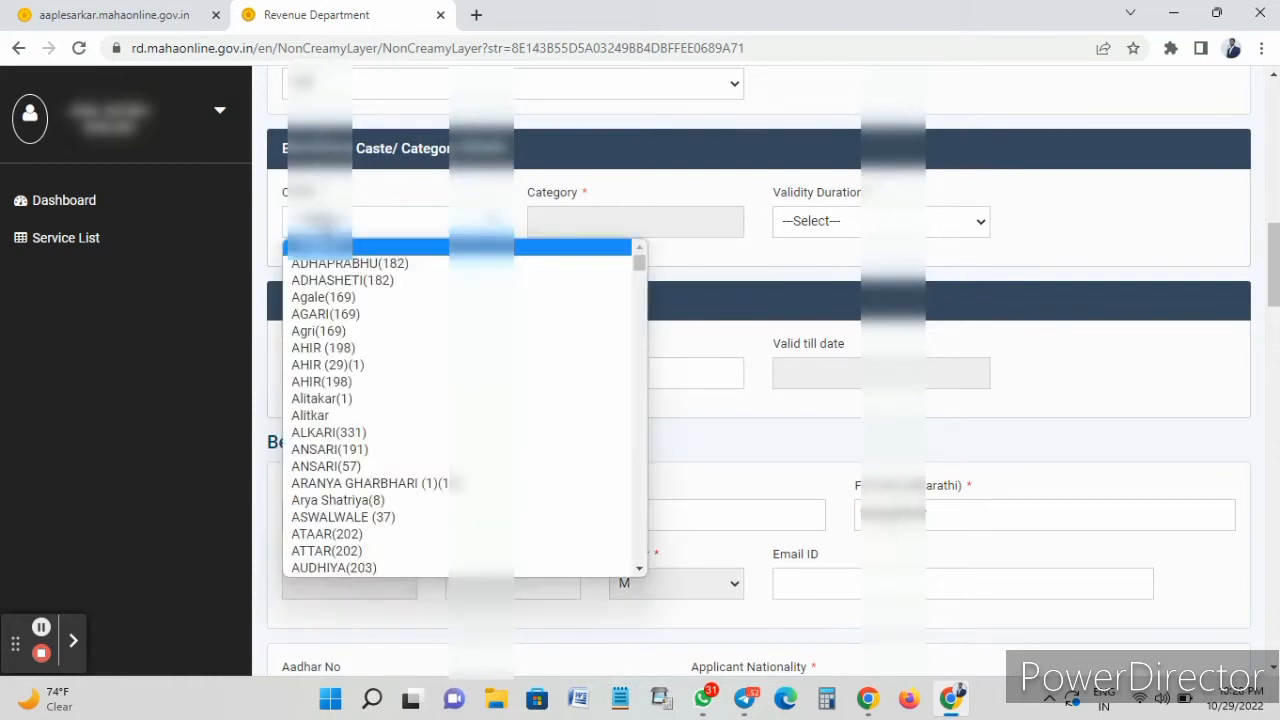
scroll(365, 570, "down", 15)
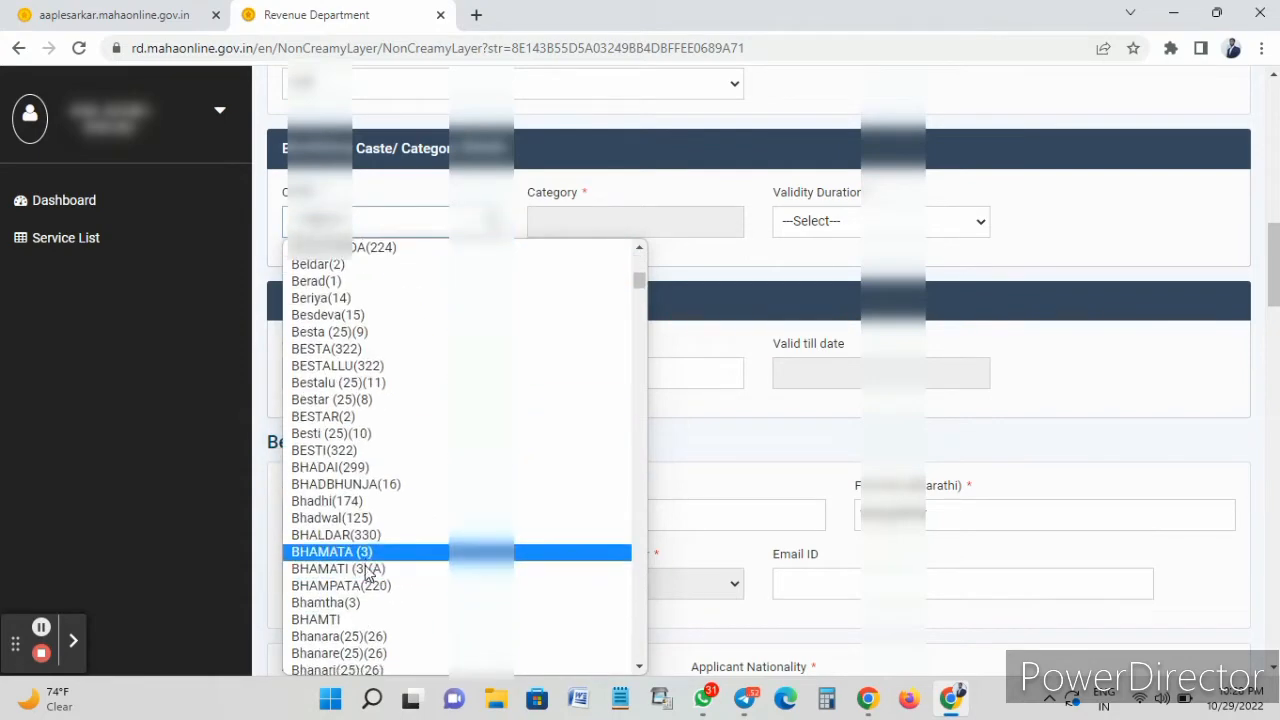
scroll(365, 565, "down", 20)
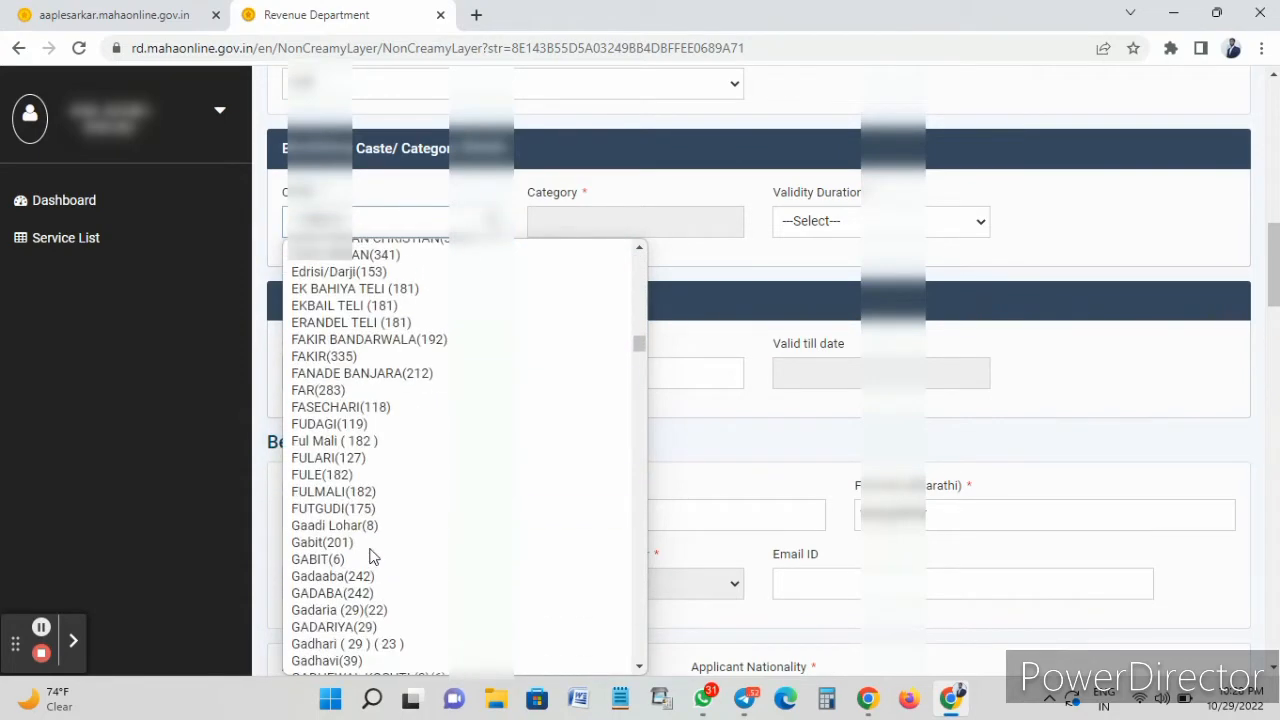
scroll(368, 605, "down", 20)
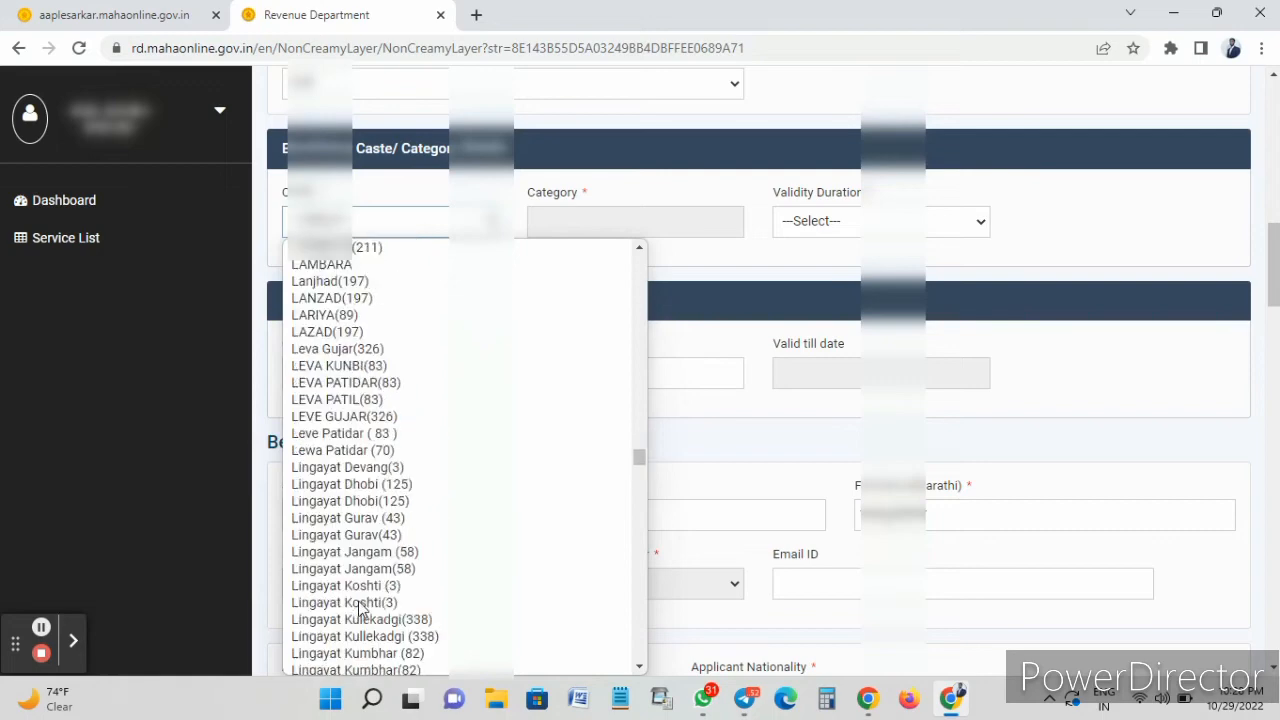
scroll(358, 600, "down", 20)
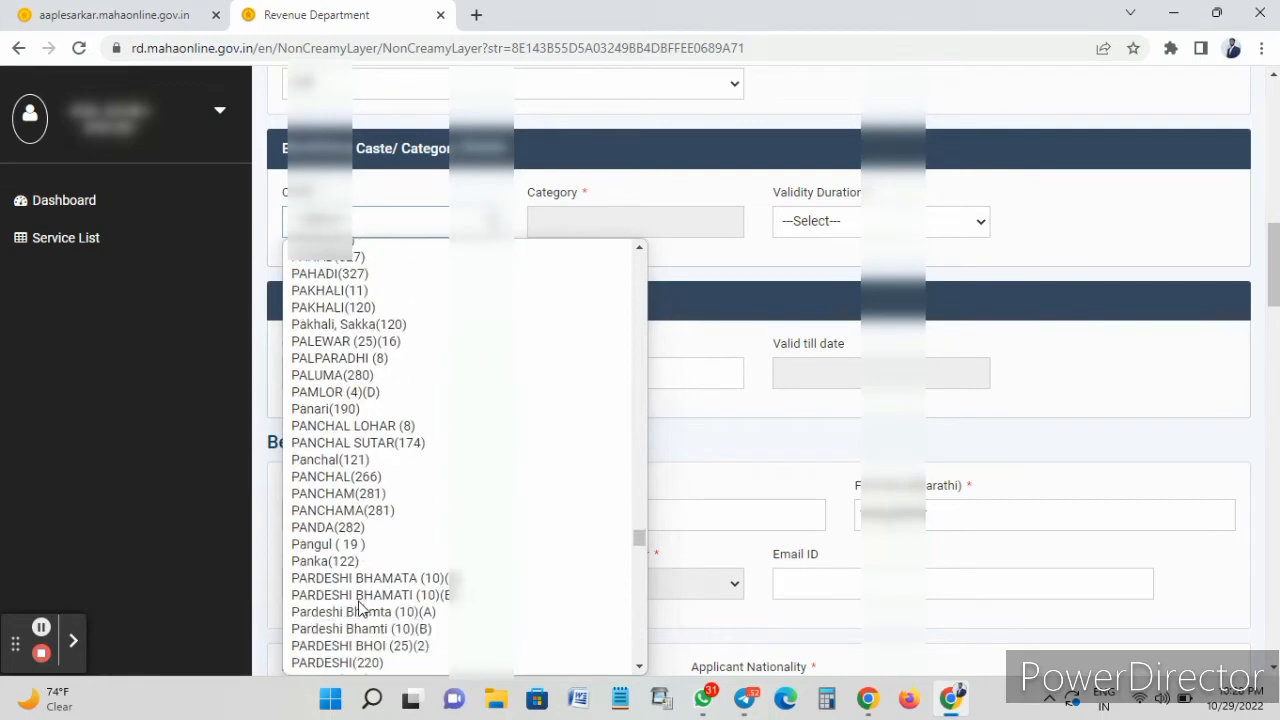
scroll(343, 580, "down", 20)
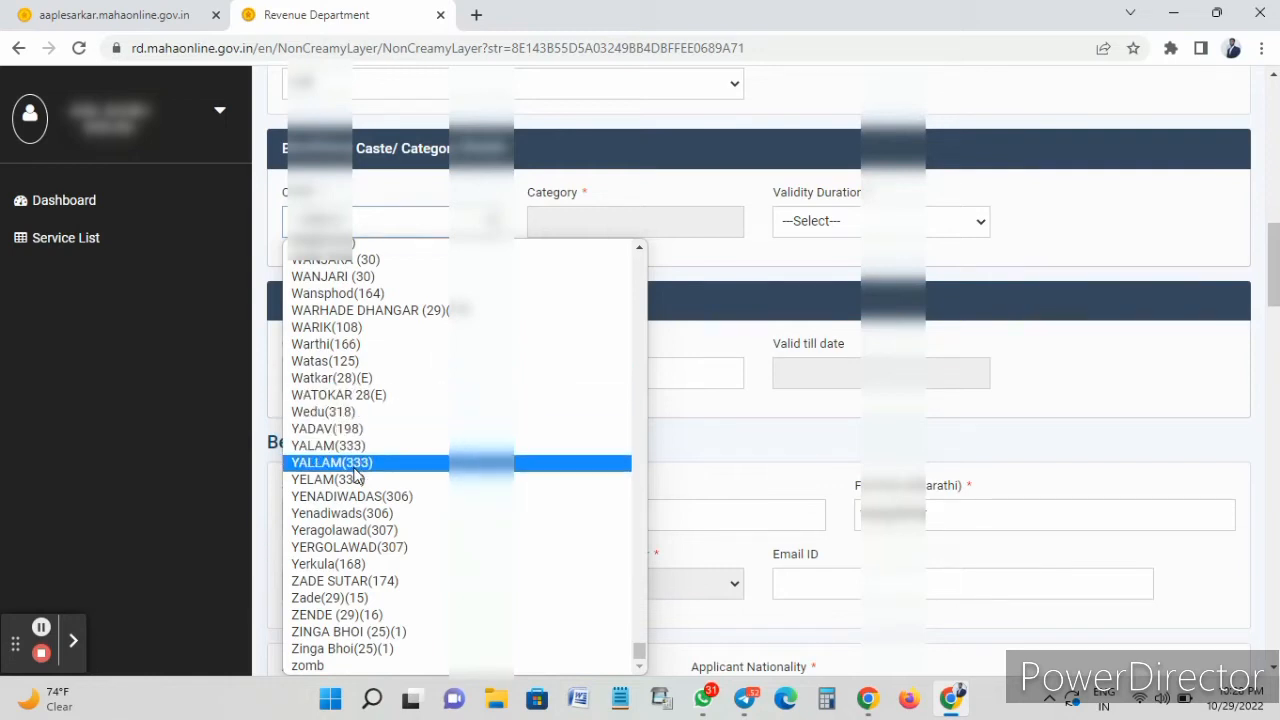
scroll(345, 372, "up", 3)
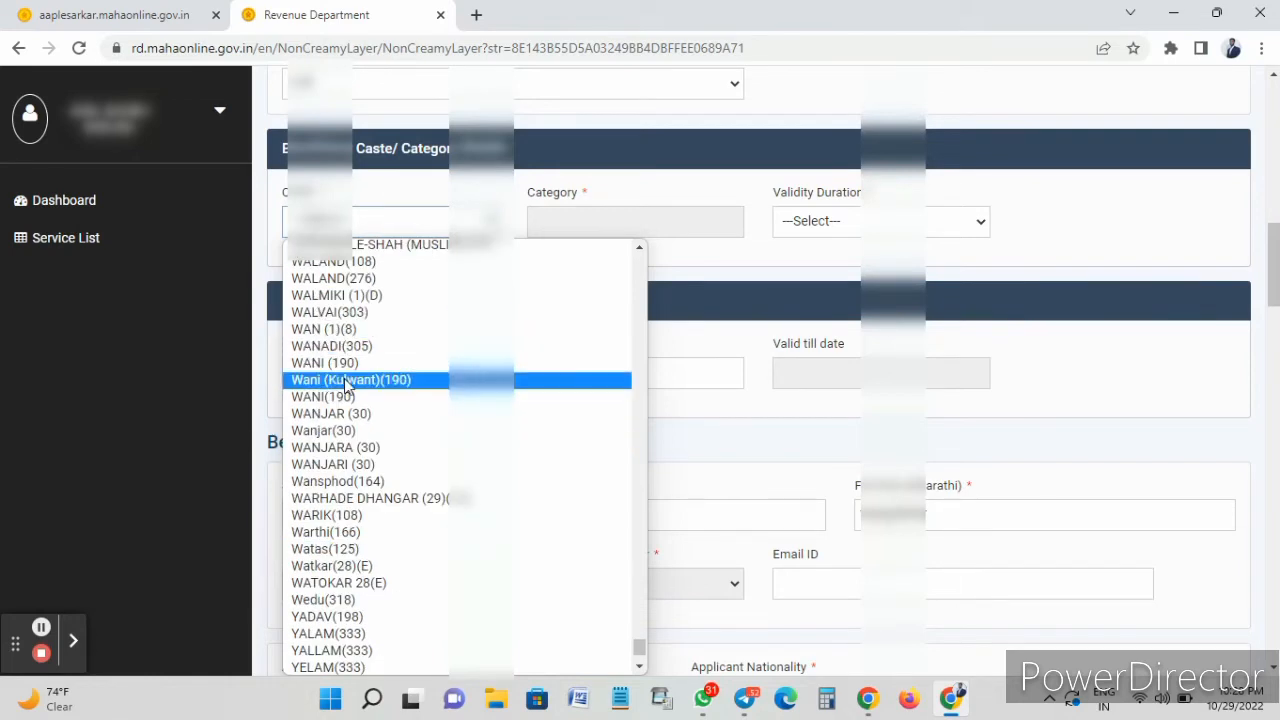
scroll(347, 390, "up", 3)
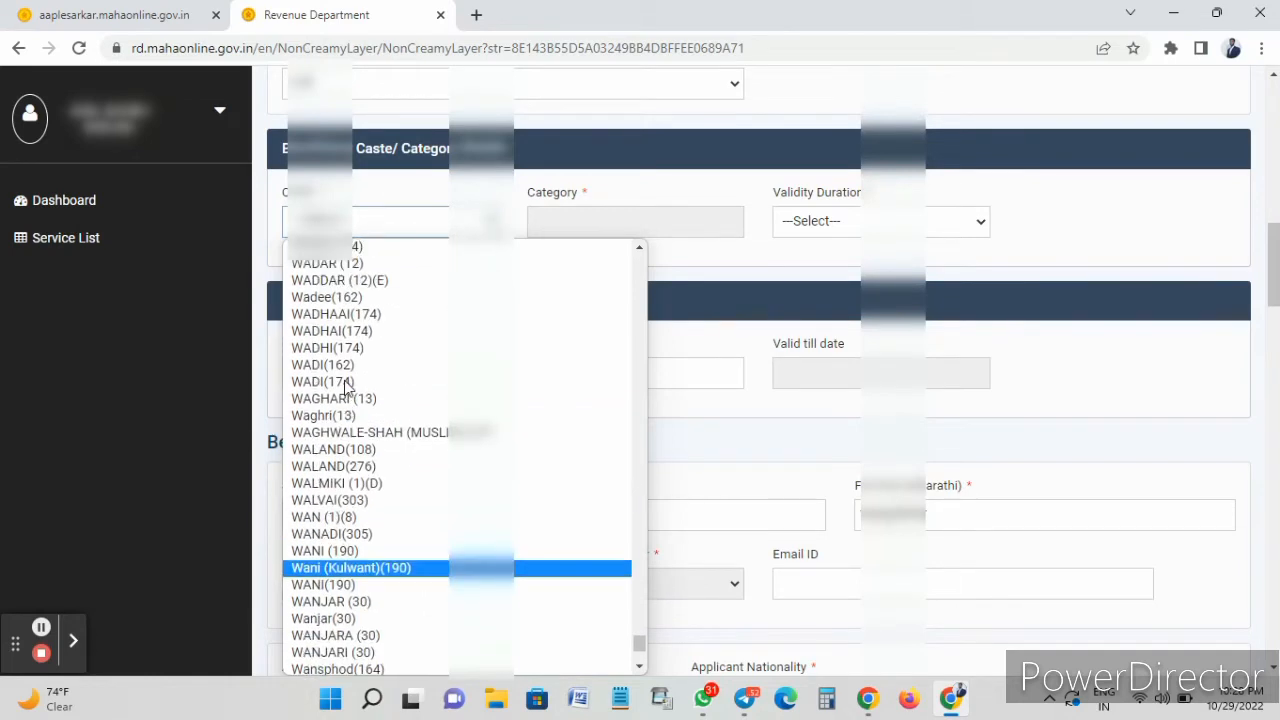
left_click(345, 265)
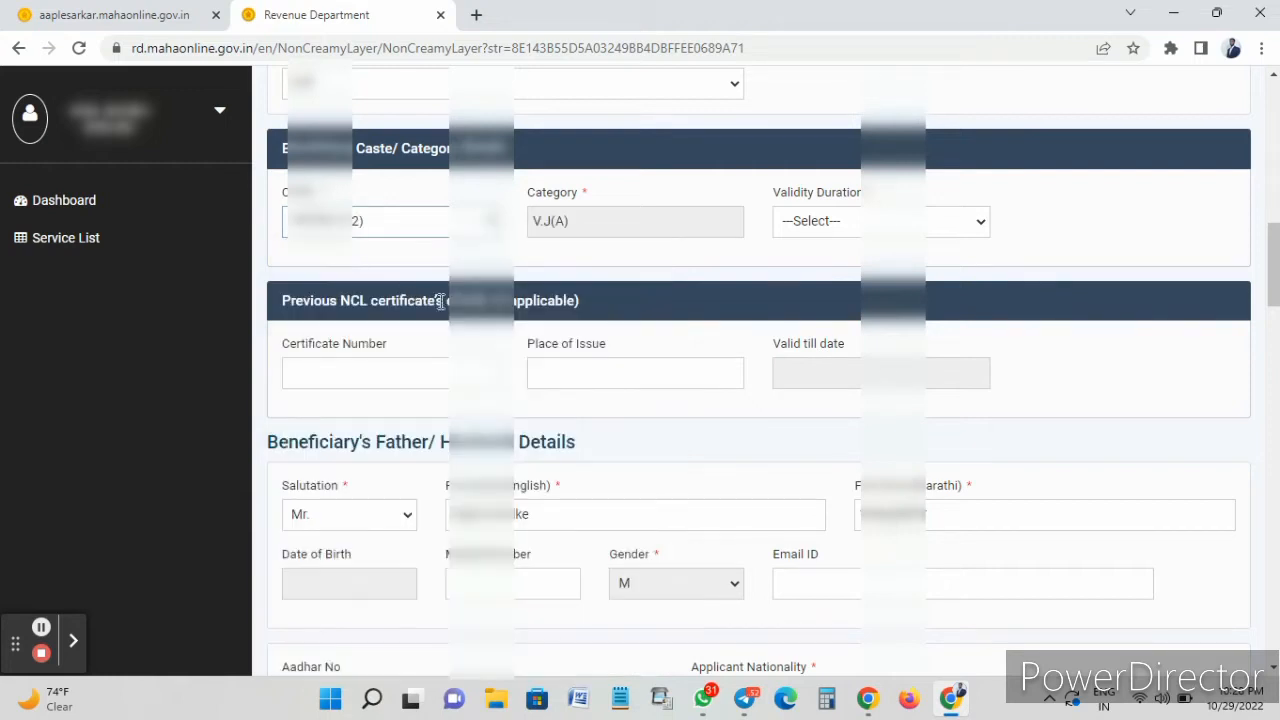
- Set the certificate's validity duration to 3 Years in the beneficiary's caste and category details
left_click(840, 222)
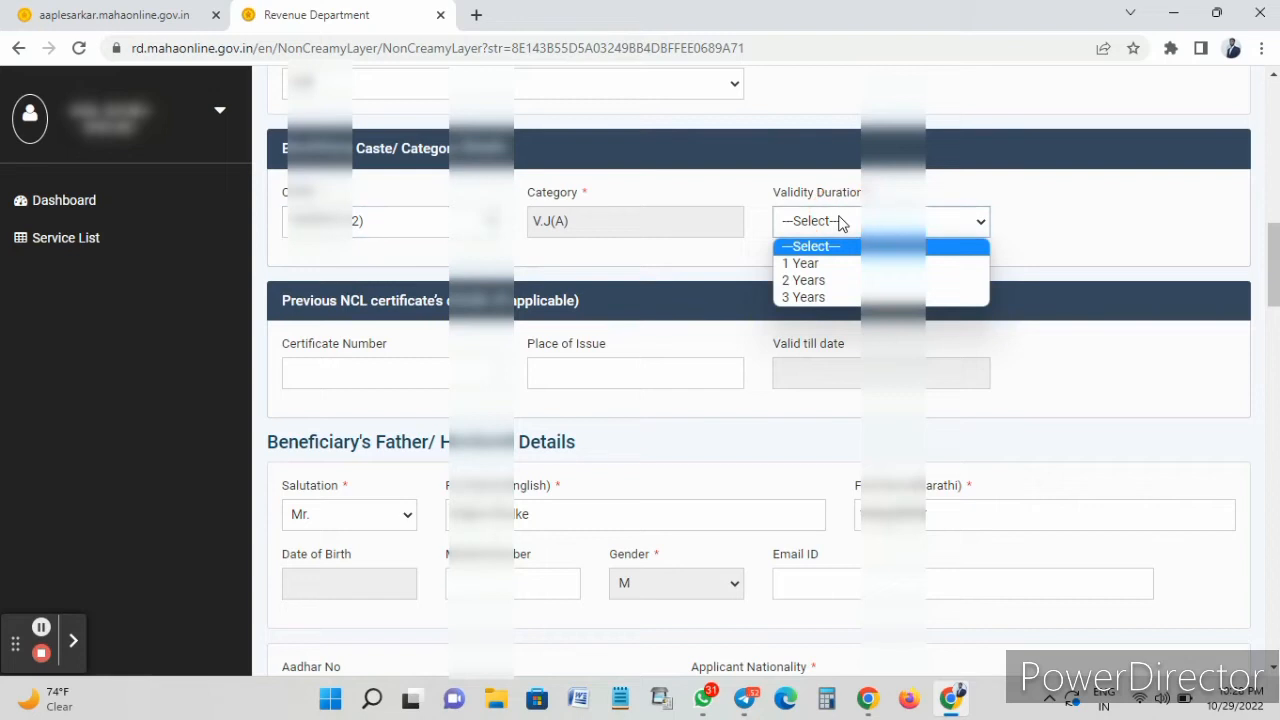
left_click(806, 298)
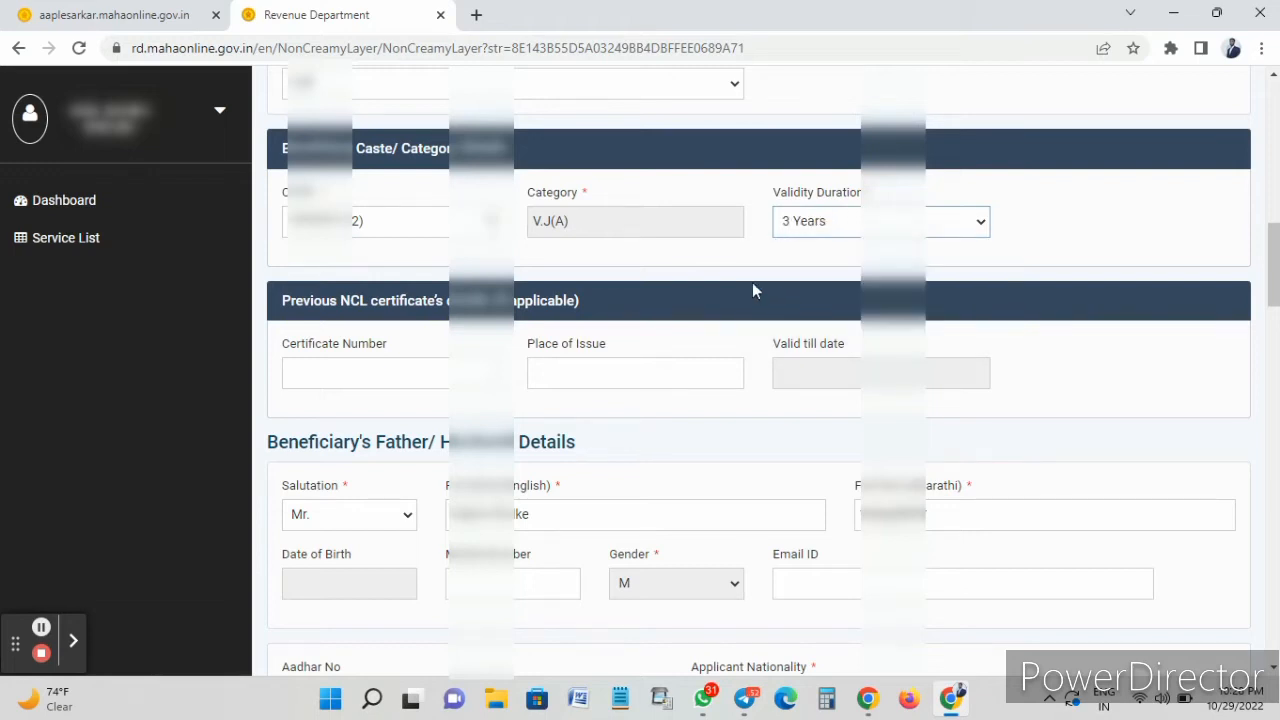
left_click(737, 260)
scroll(640, 288, "down", 1)
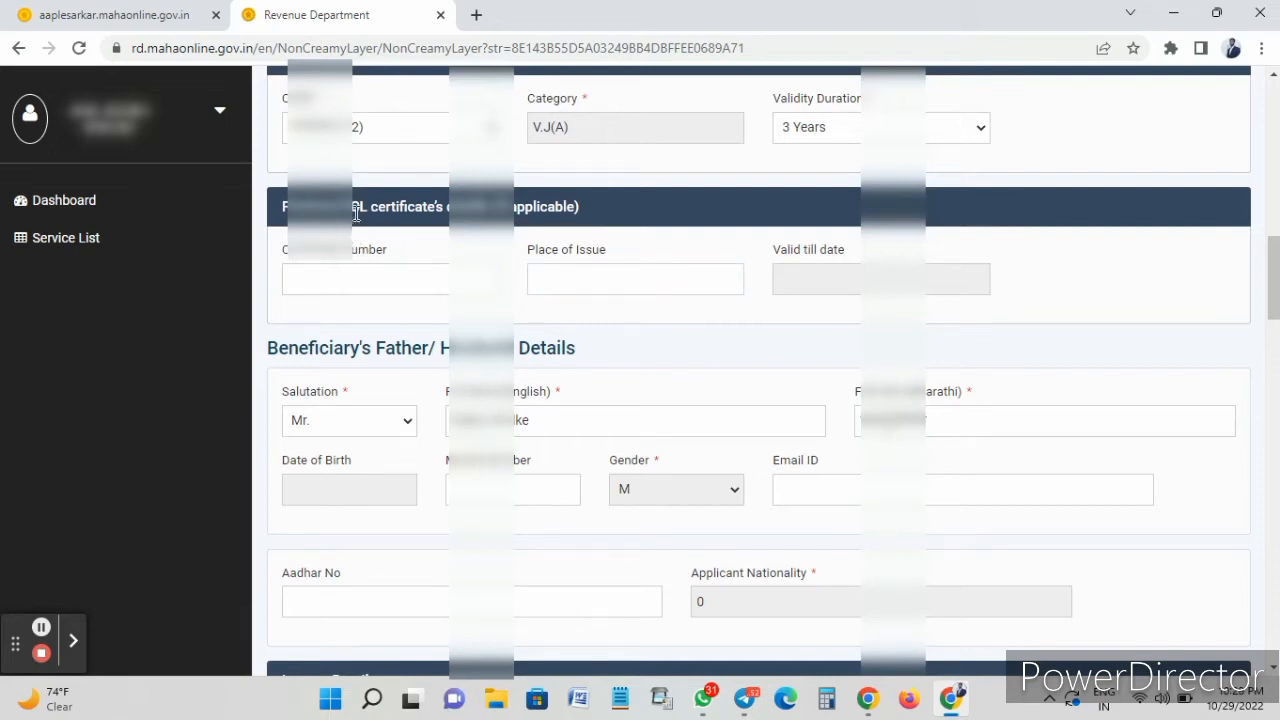
left_click(354, 279)
left_click(579, 289)
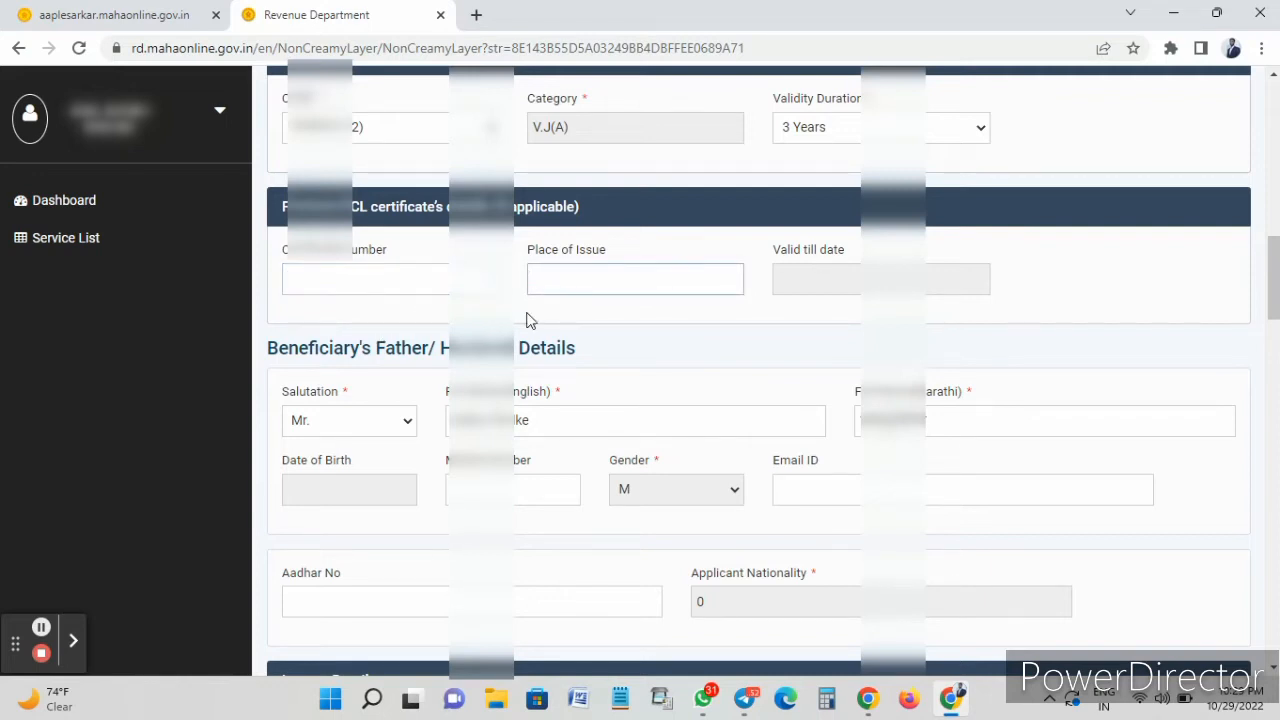
left_click(352, 283)
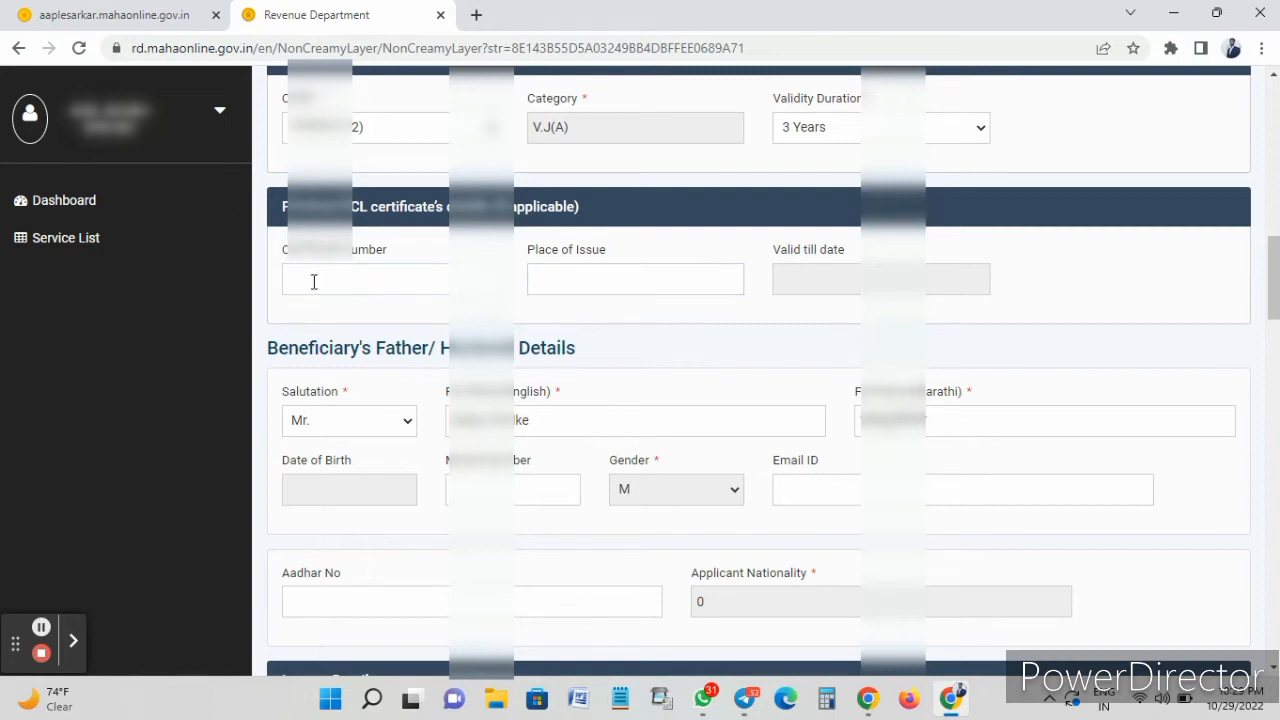
scroll(589, 345, "down", 1)
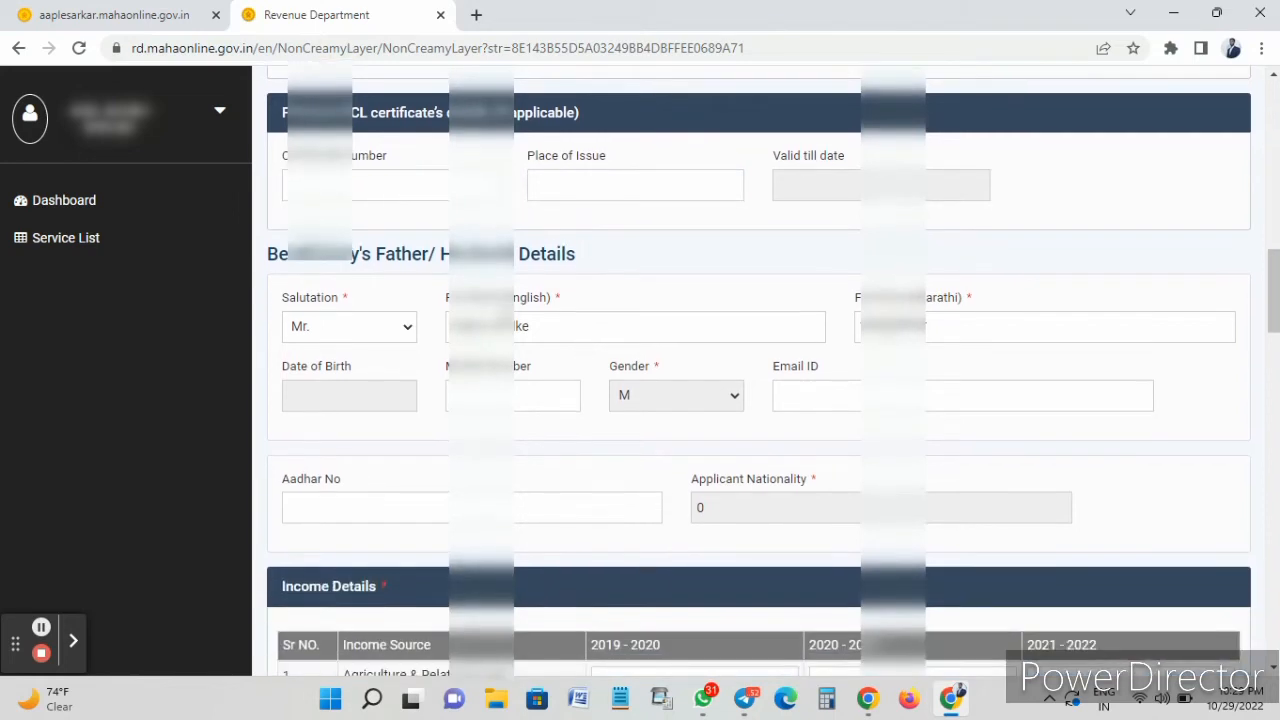
- Enter Agriculture & Related Assets income of 30000 for 2019-2020, 40000 for 2020-2021 and 45000 for 2021-2022 in the income details
scroll(462, 297, "down", 2)
scroll(408, 234, "up", 1)
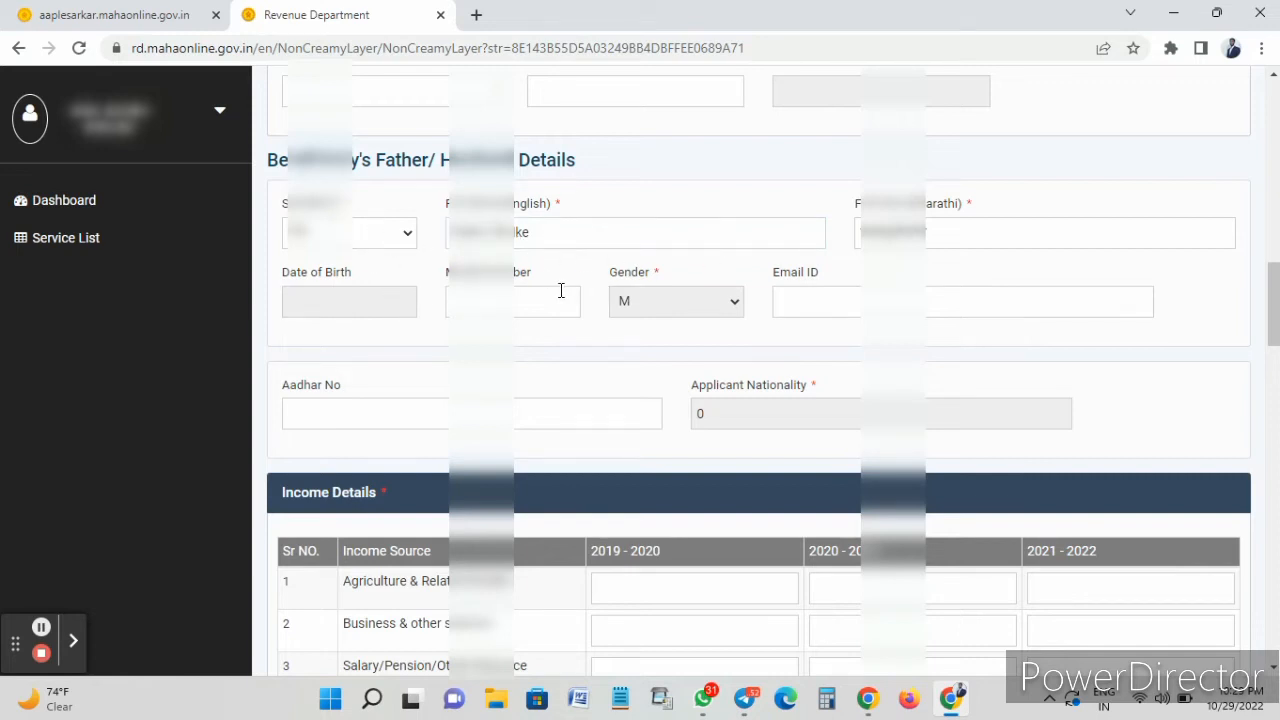
scroll(563, 300, "down", 1)
scroll(634, 303, "down", 1)
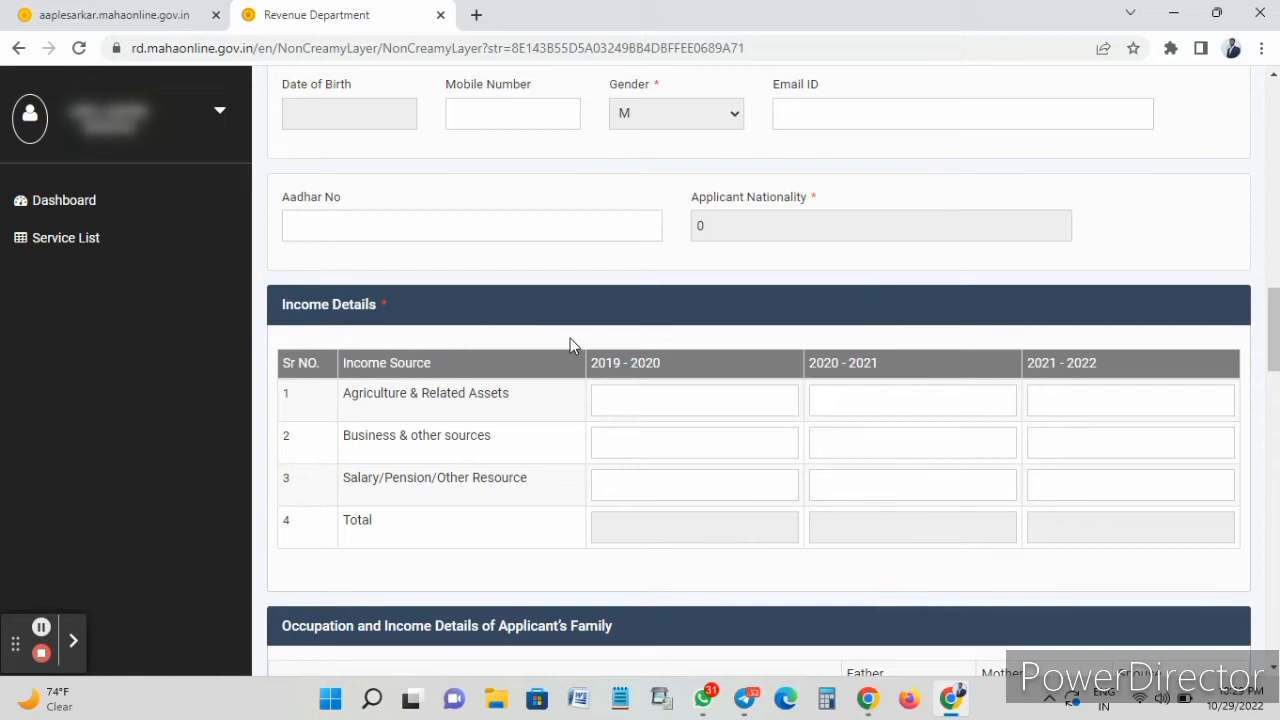
scroll(570, 338, "down", 1)
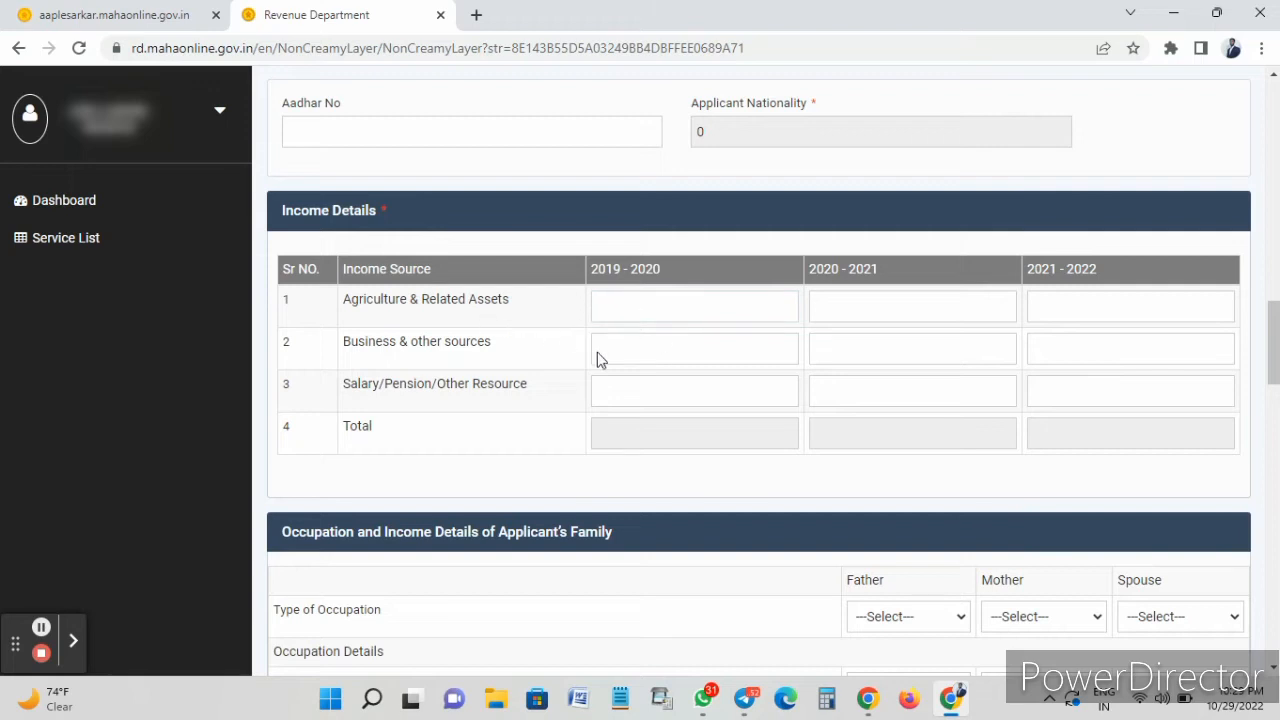
left_click(644, 312)
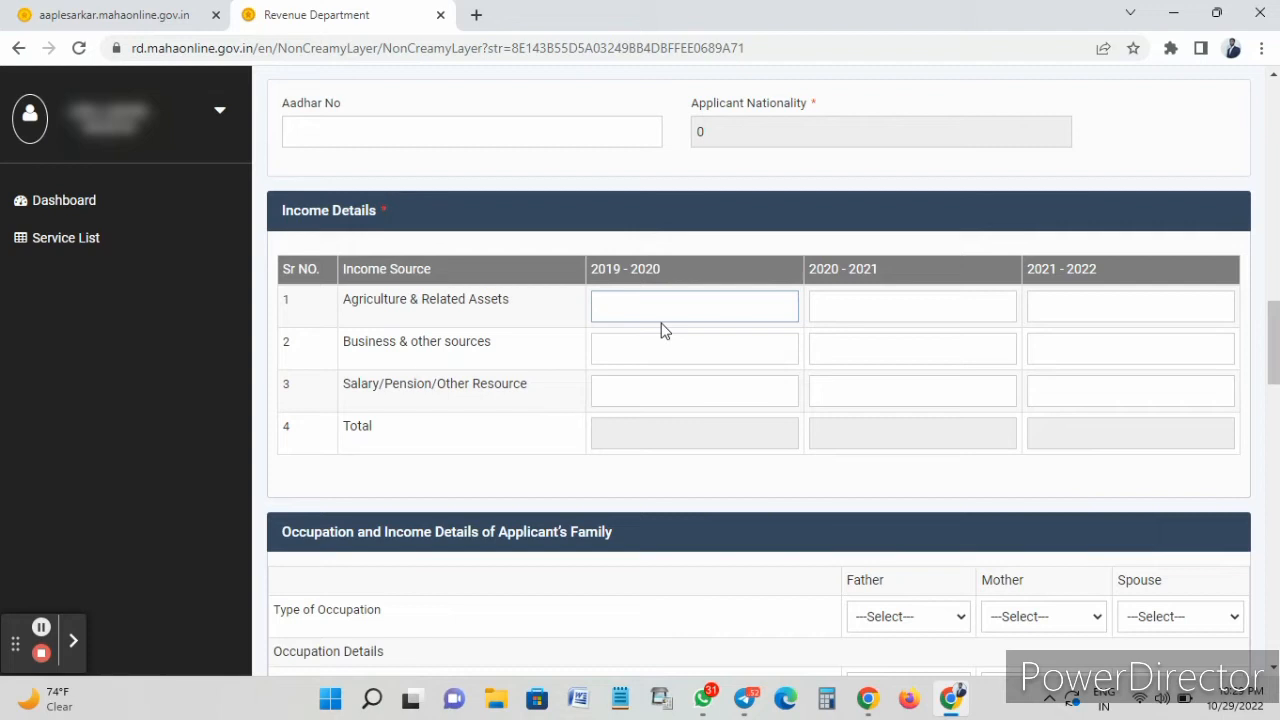
type("30000")
left_click(872, 301)
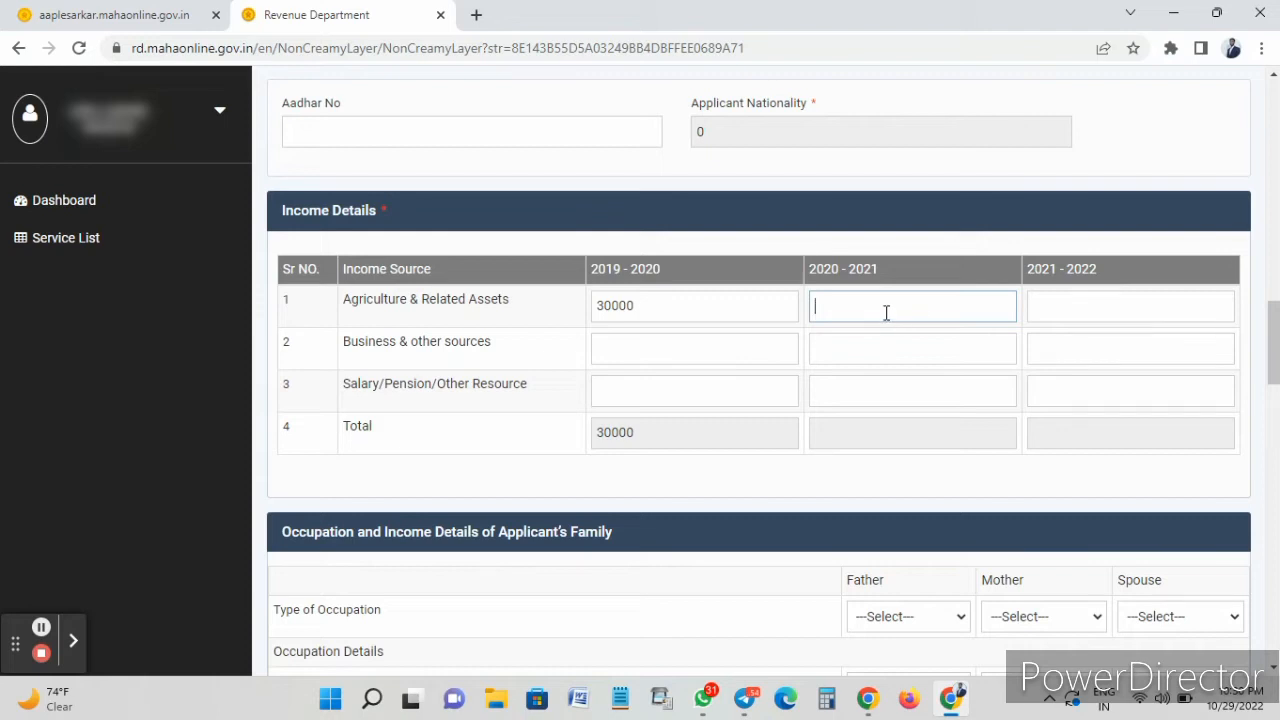
type("40000")
left_click(1111, 307)
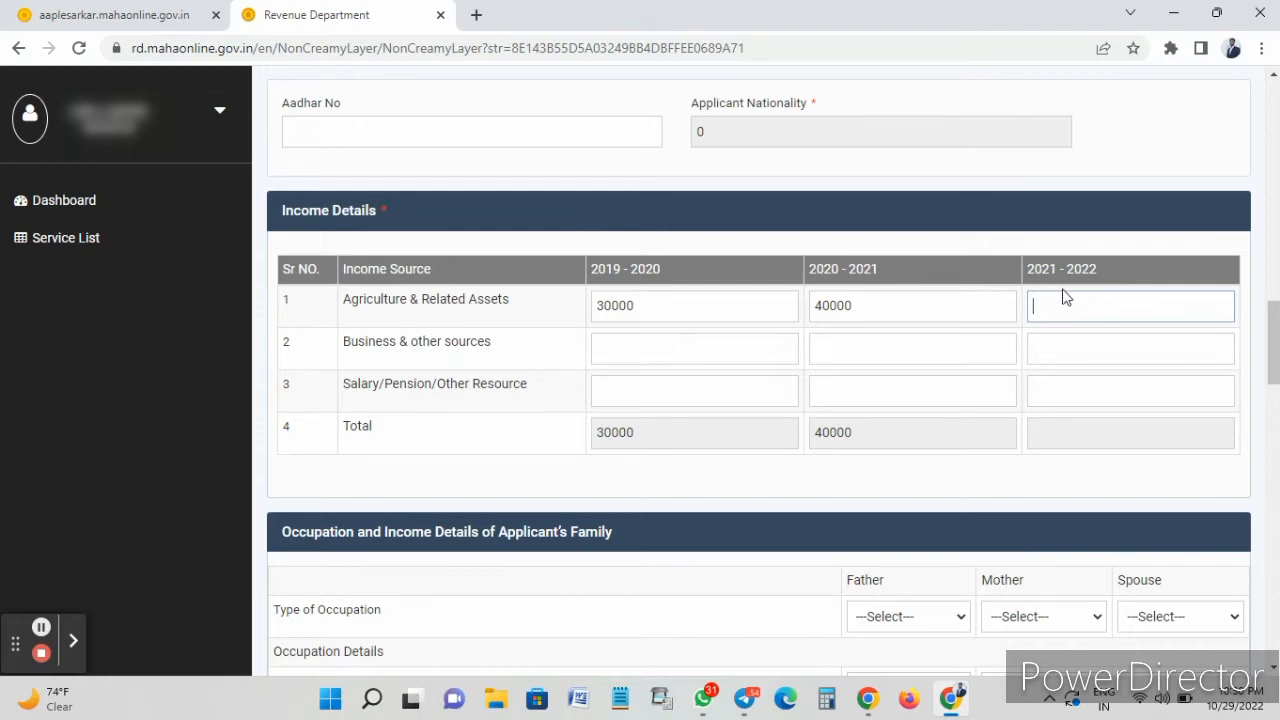
type("45000")
left_click(1050, 465)
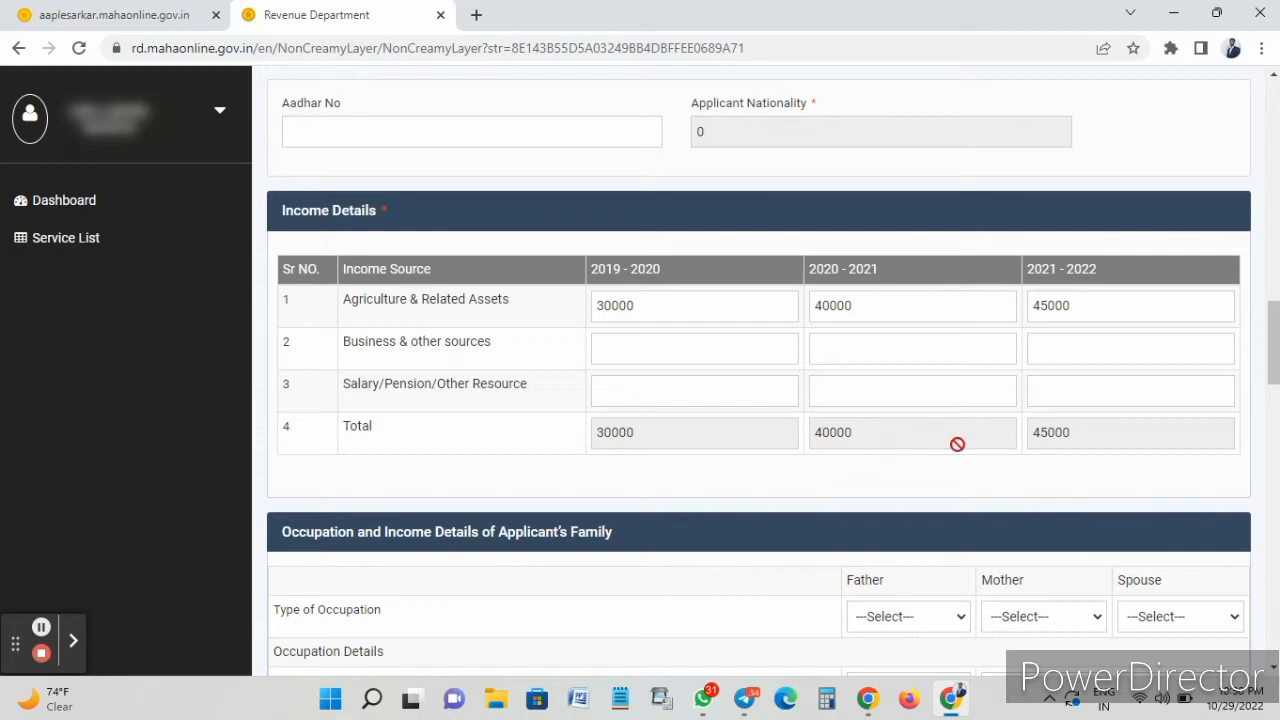
- Enter education as the reason, answer No to needing an affidavit, and accept the agreement, leaving the family occupation details blank
scroll(957, 444, "down", 1)
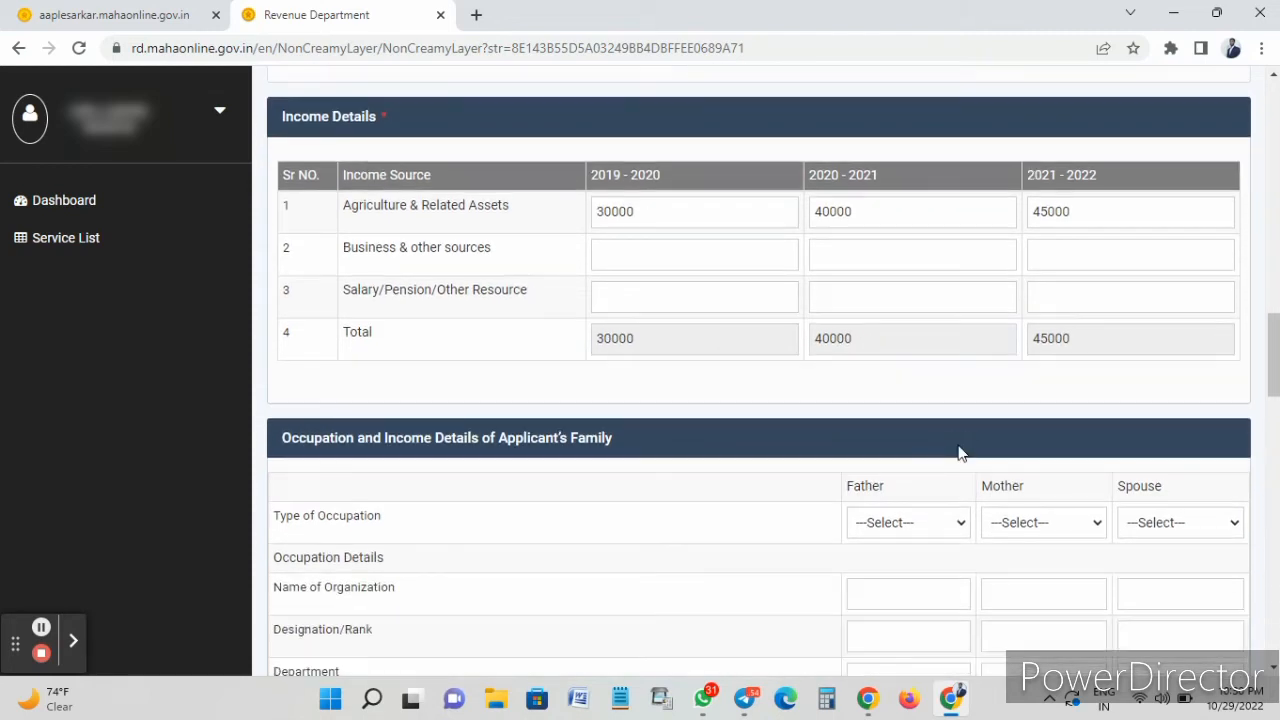
scroll(957, 444, "down", 2)
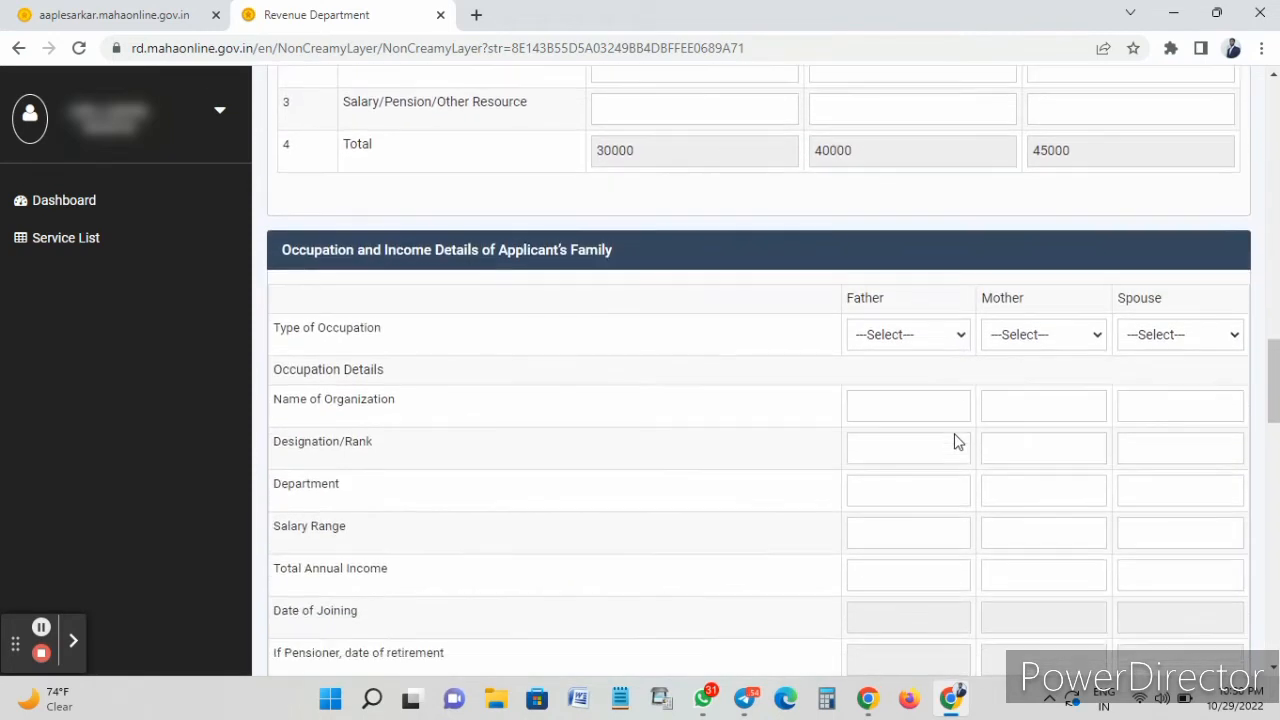
scroll(956, 434, "down", 2)
scroll(900, 320, "up", 1)
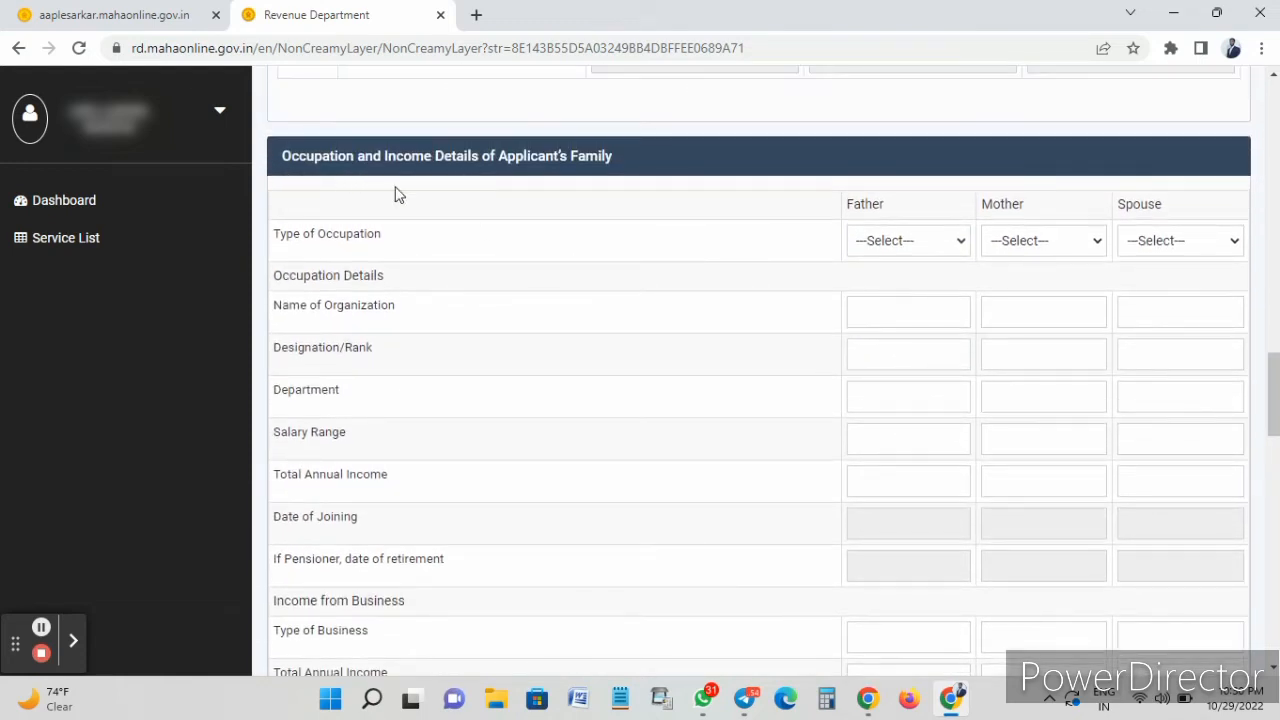
scroll(600, 220, "up", 2)
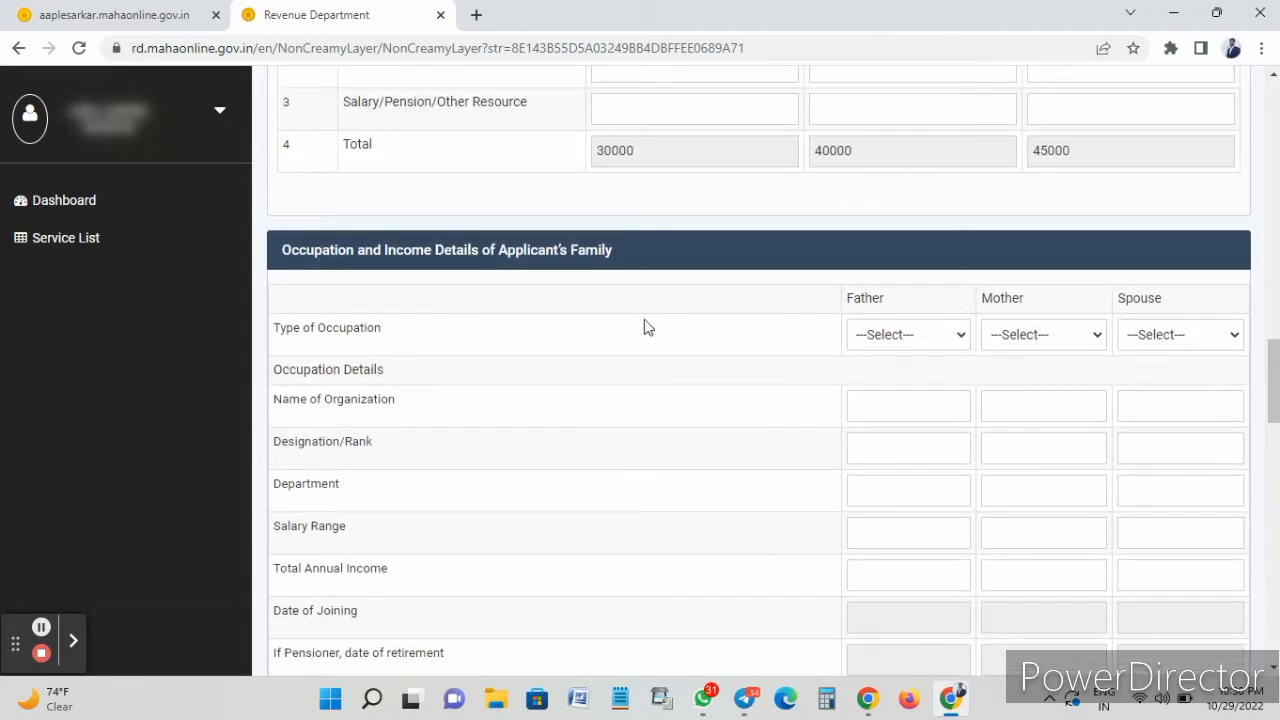
scroll(663, 306, "down", 4)
scroll(663, 306, "down", 10)
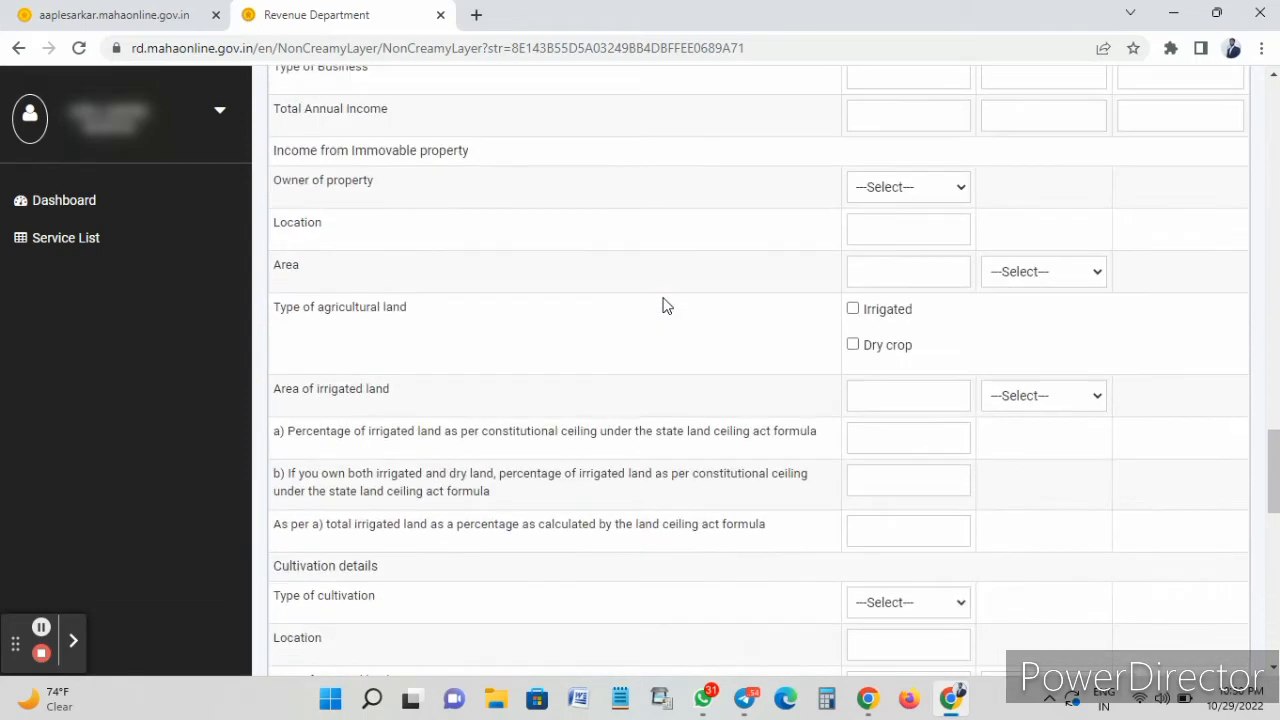
scroll(663, 306, "down", 2)
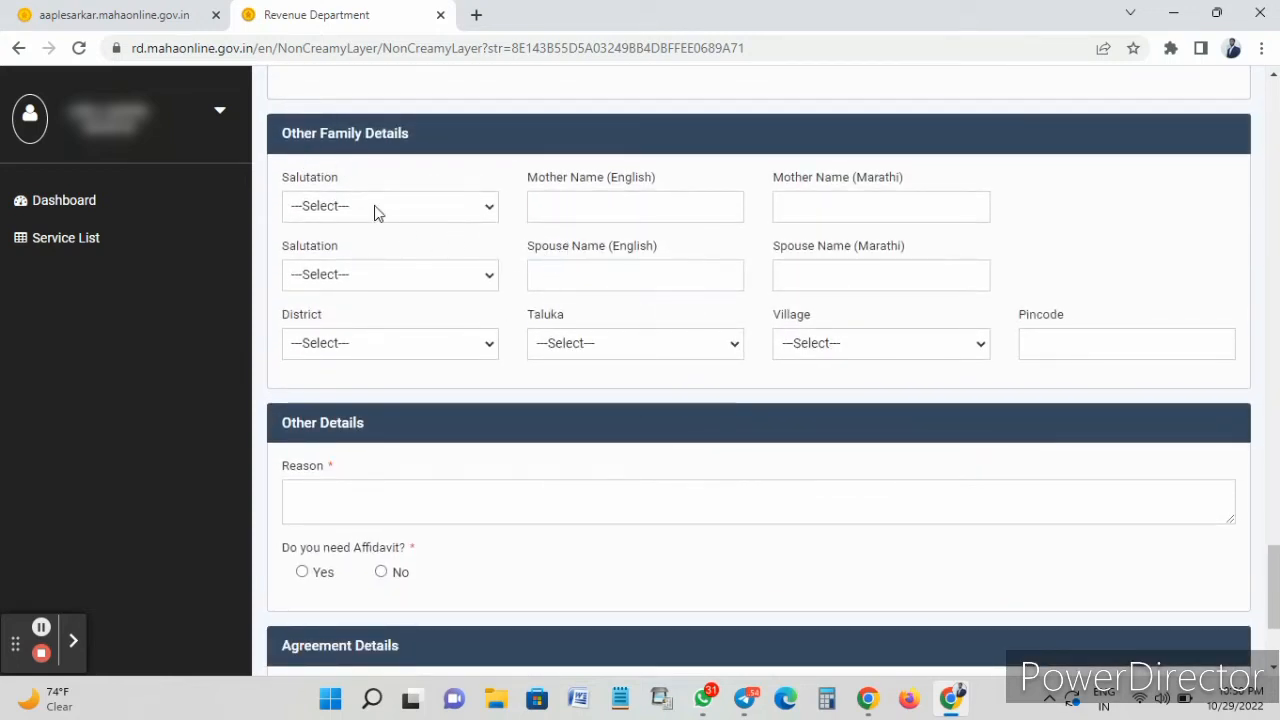
scroll(501, 228, "down", 2)
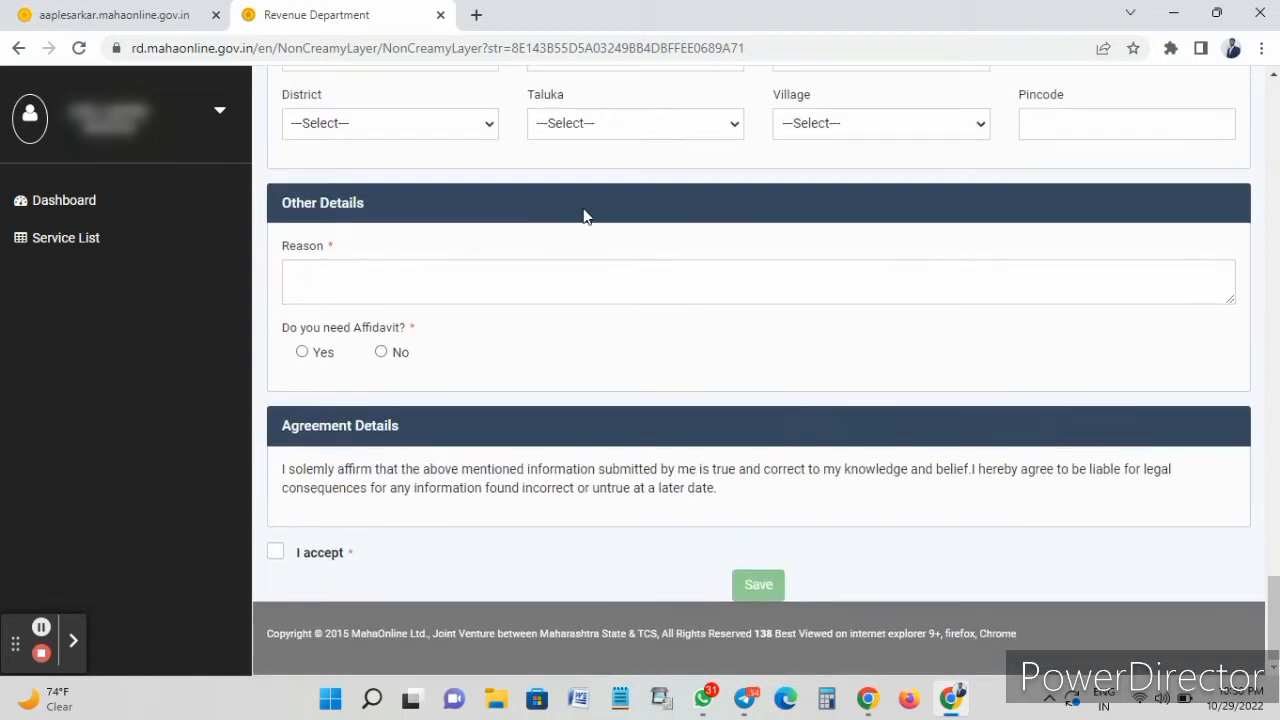
left_click(357, 274)
left_click(381, 352)
left_click(276, 555)
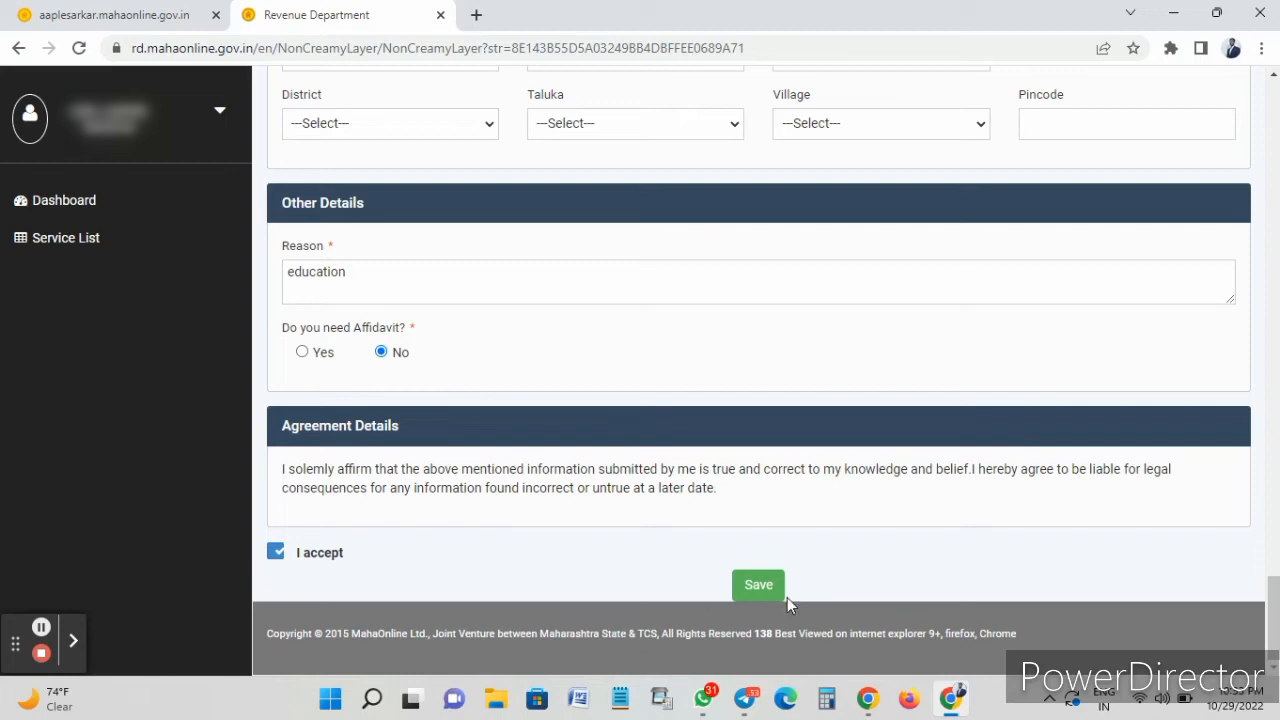
- Save the completed Non Creamy Layer application form and acknowledge the notice about re-confirming all details
left_click(760, 588)
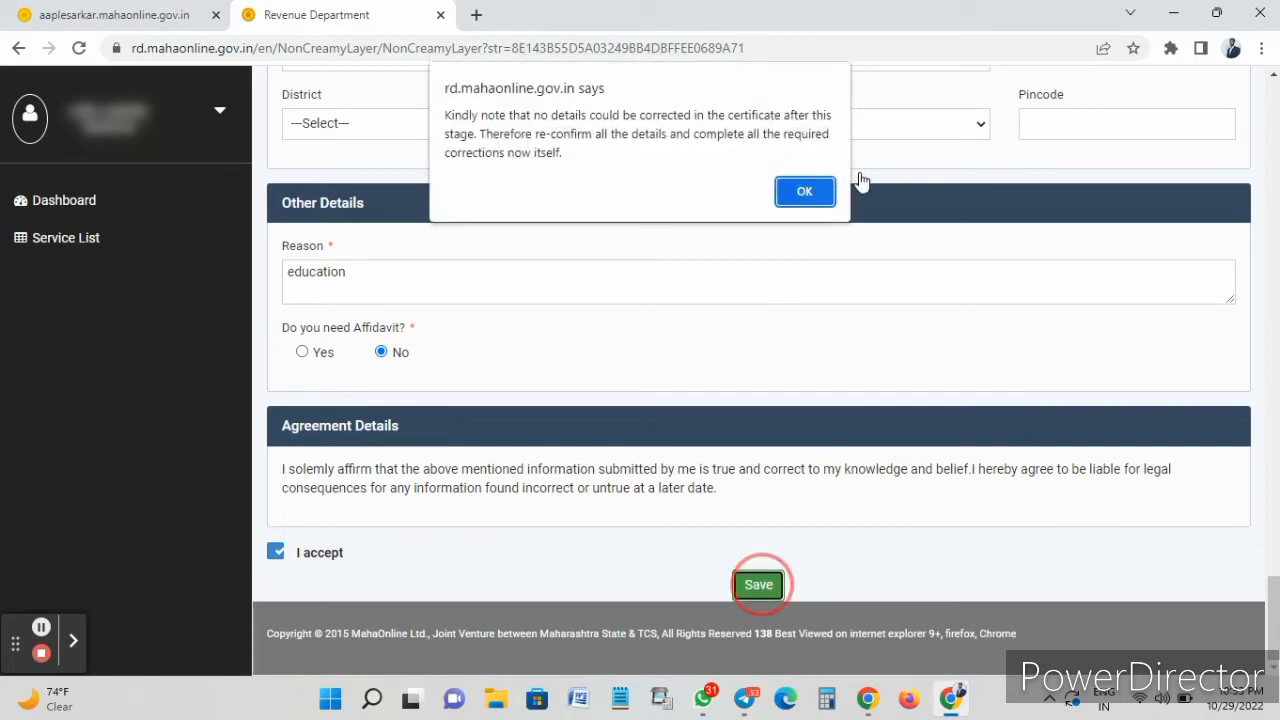
left_click(808, 192)
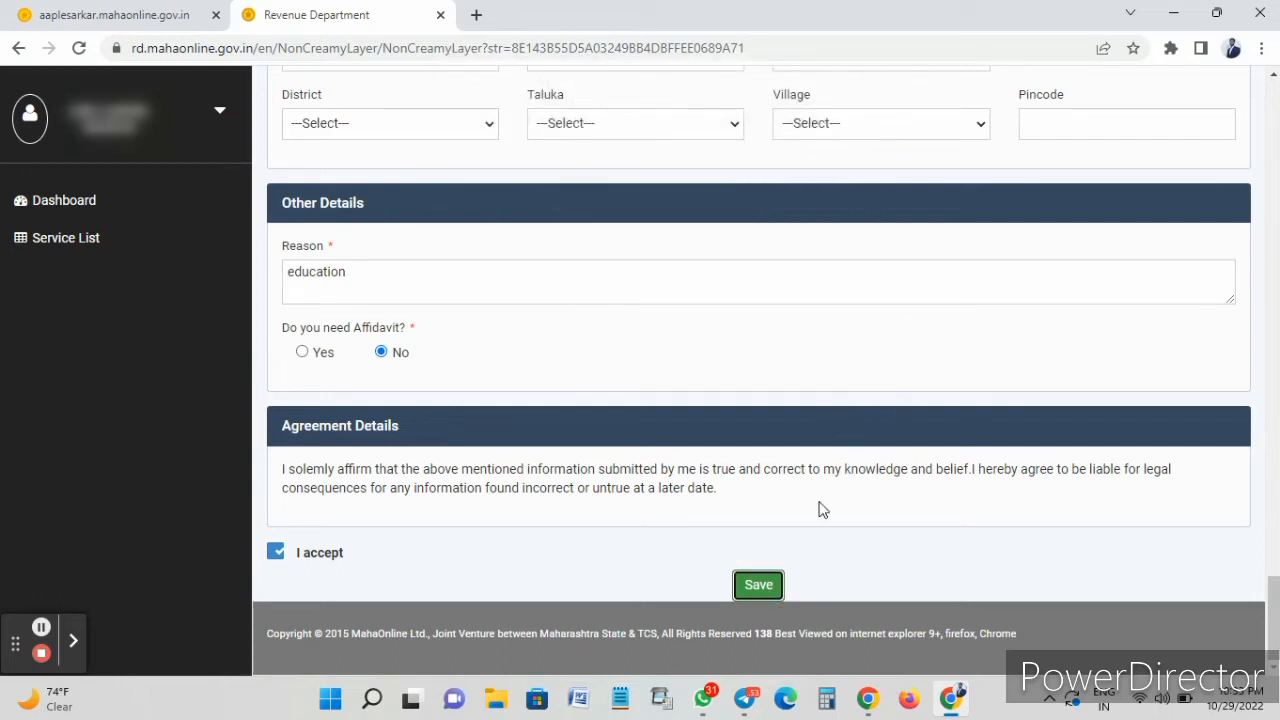
left_click(756, 586)
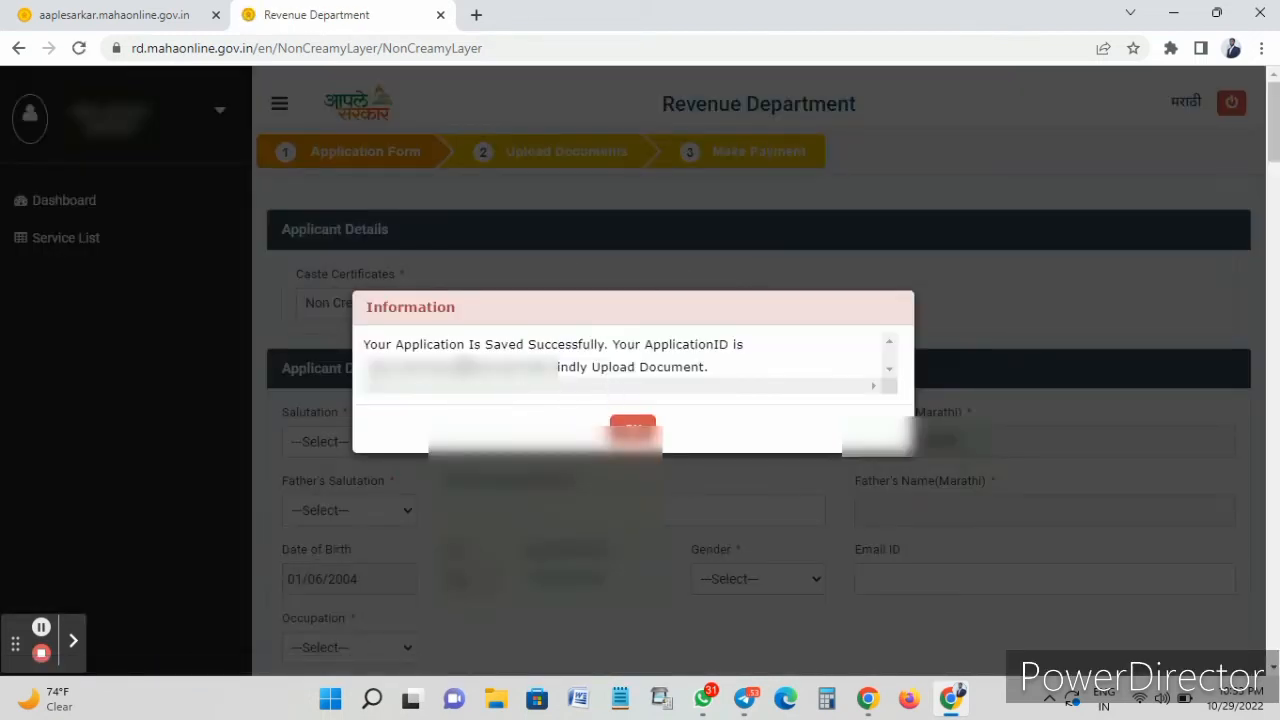
- Copy the application ID from the save message and proceed to the document upload stage
double_click(465, 367)
right_click(465, 367)
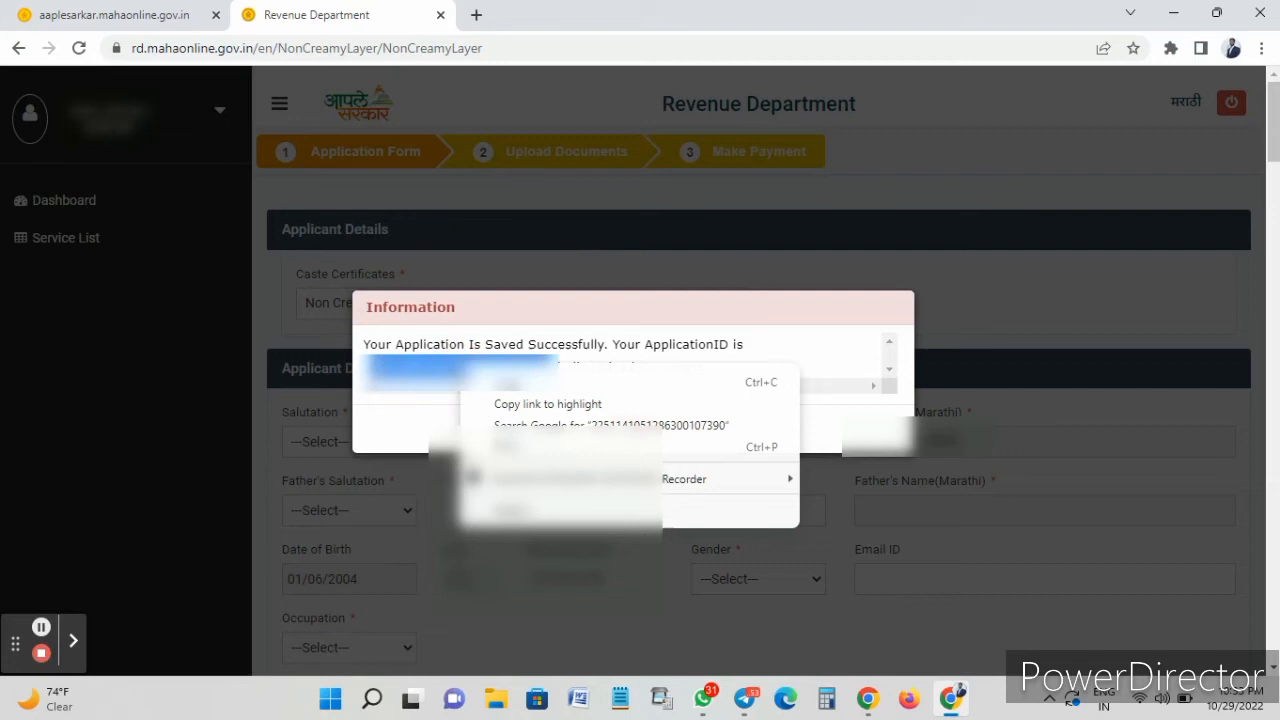
left_click(530, 386)
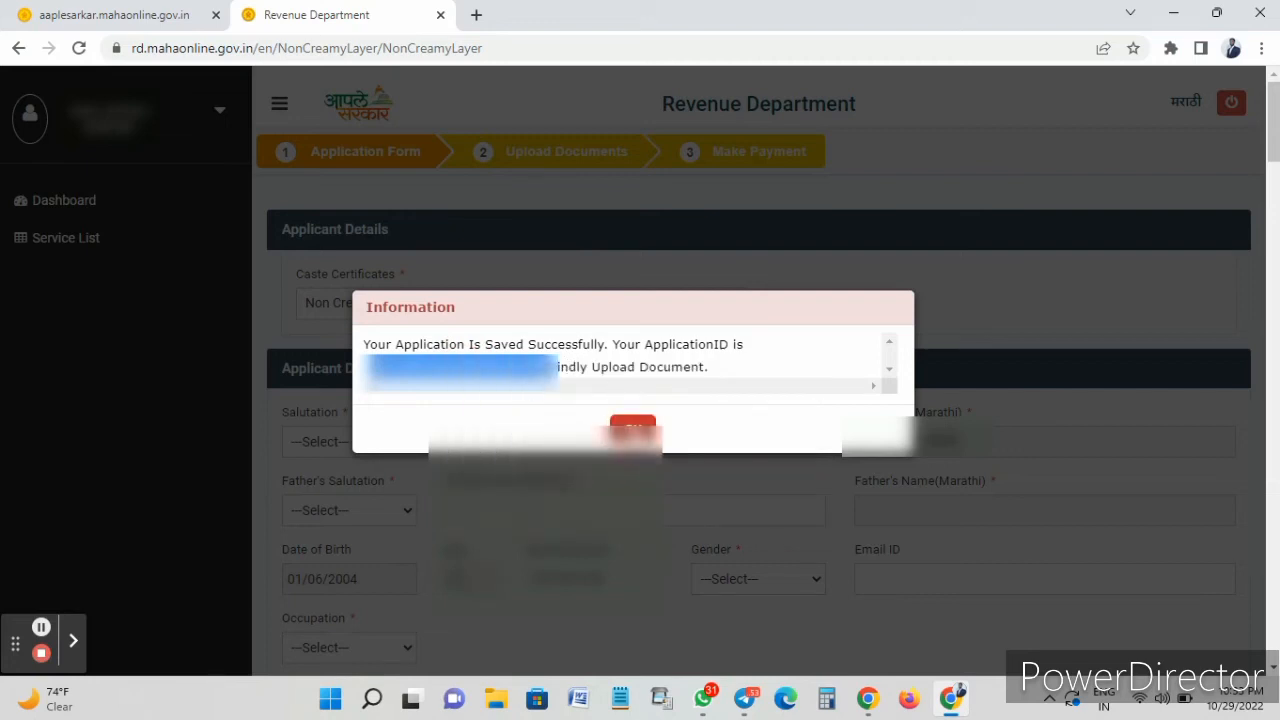
left_click(632, 427)
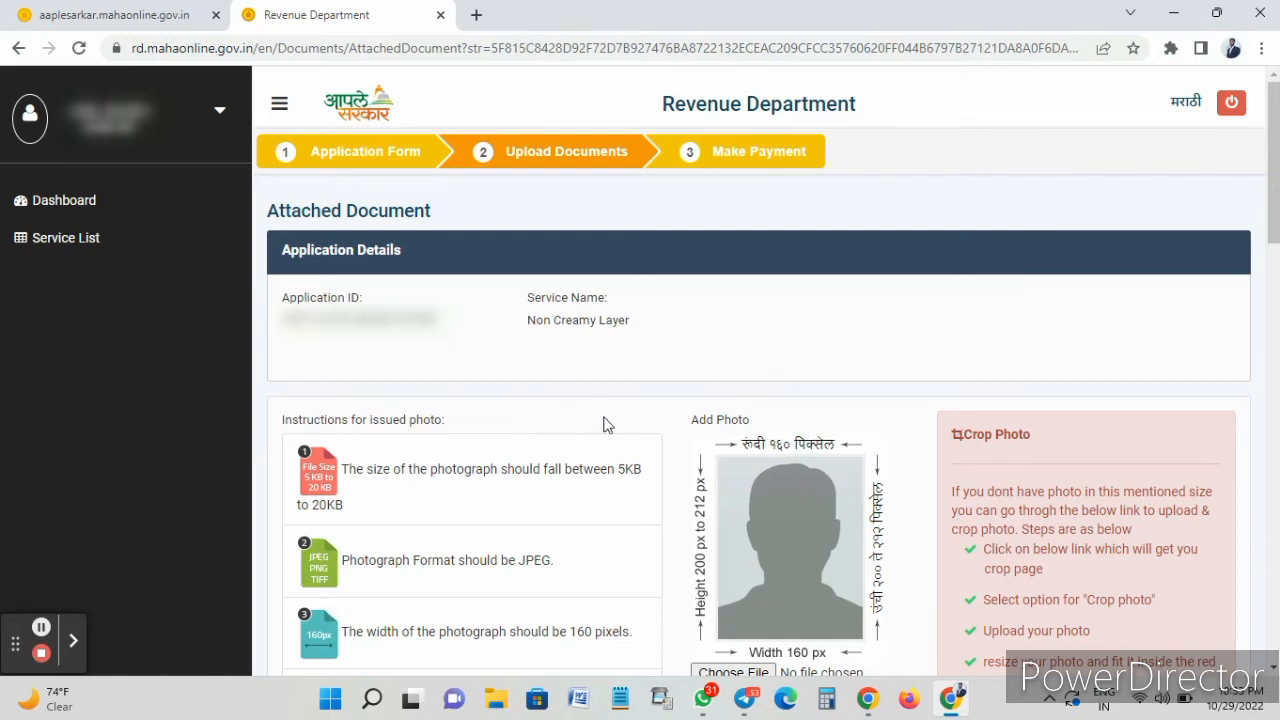
- Mark PAN Card and Aadhaar Card as the documents to submit for proof of identity
scroll(798, 374, "down", 2)
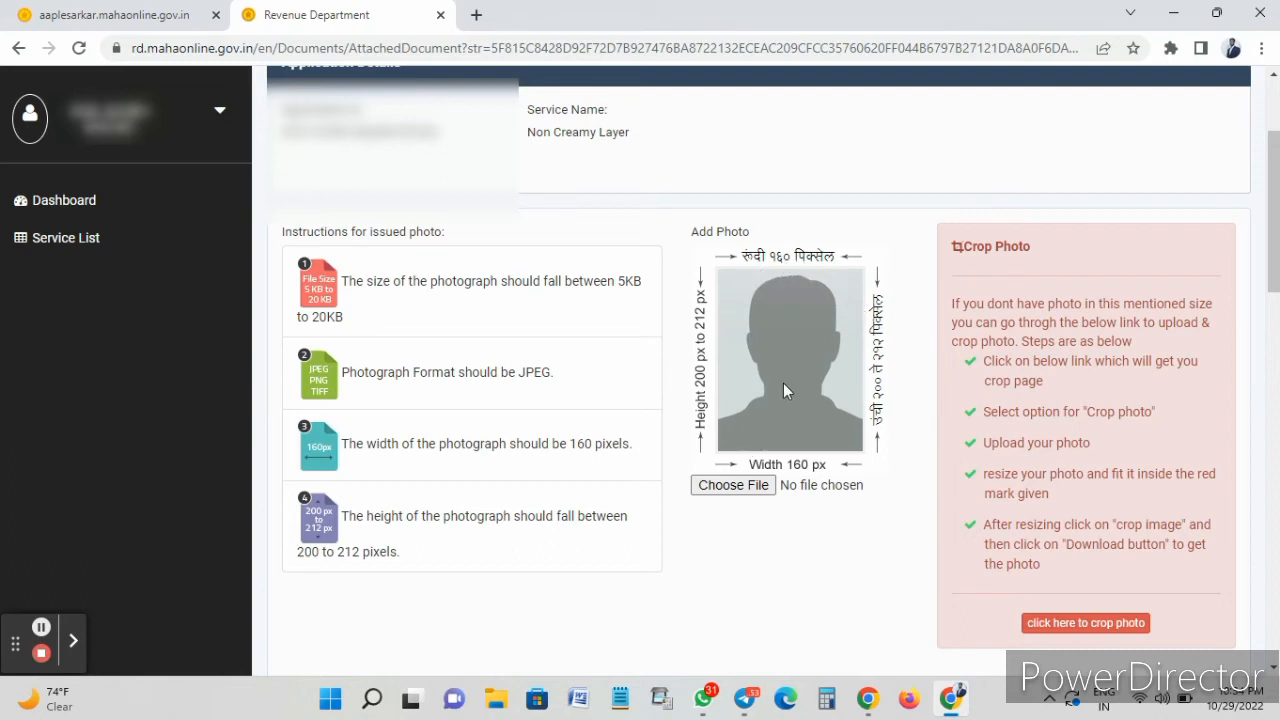
scroll(785, 390, "down", 7)
scroll(789, 380, "up", 3)
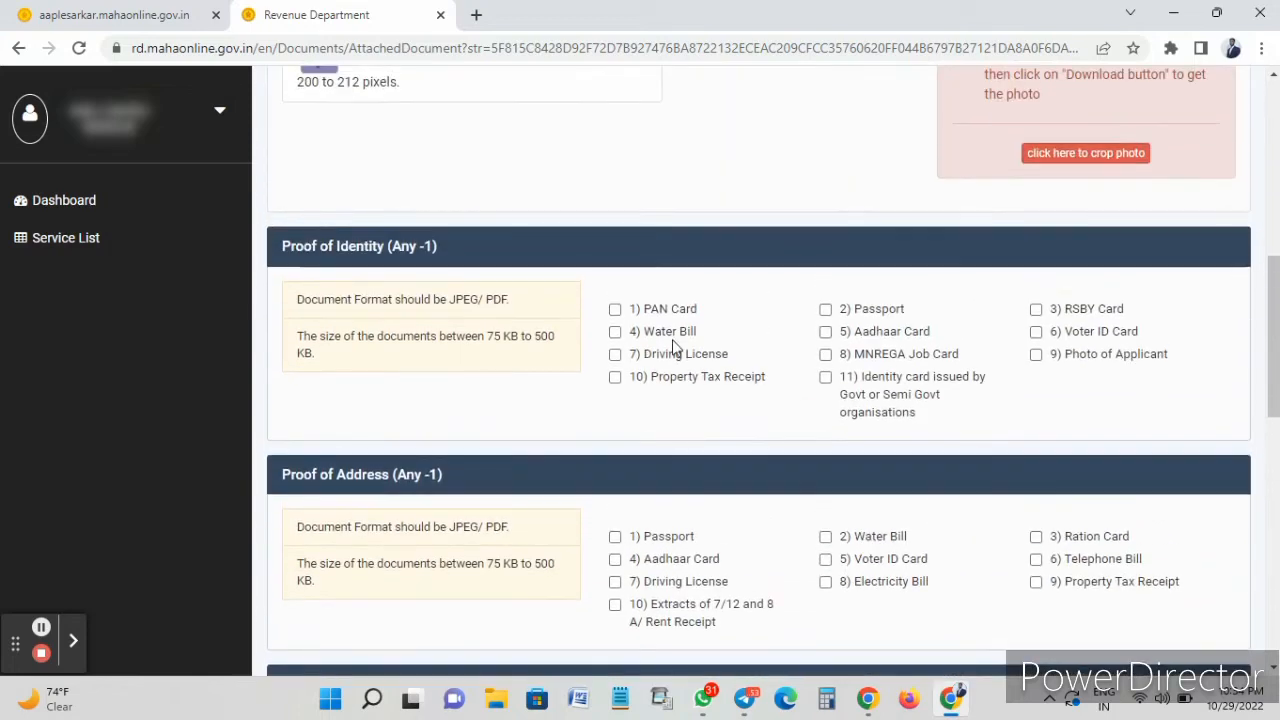
left_click(615, 309)
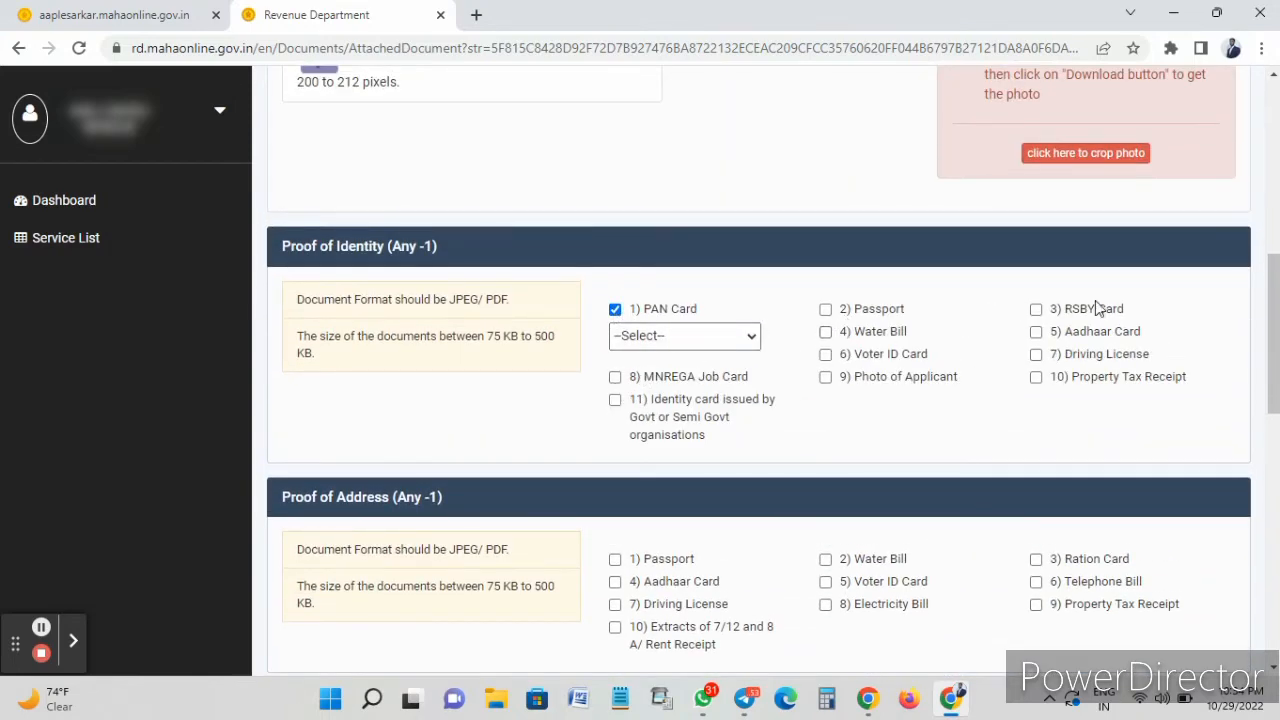
left_click(1036, 331)
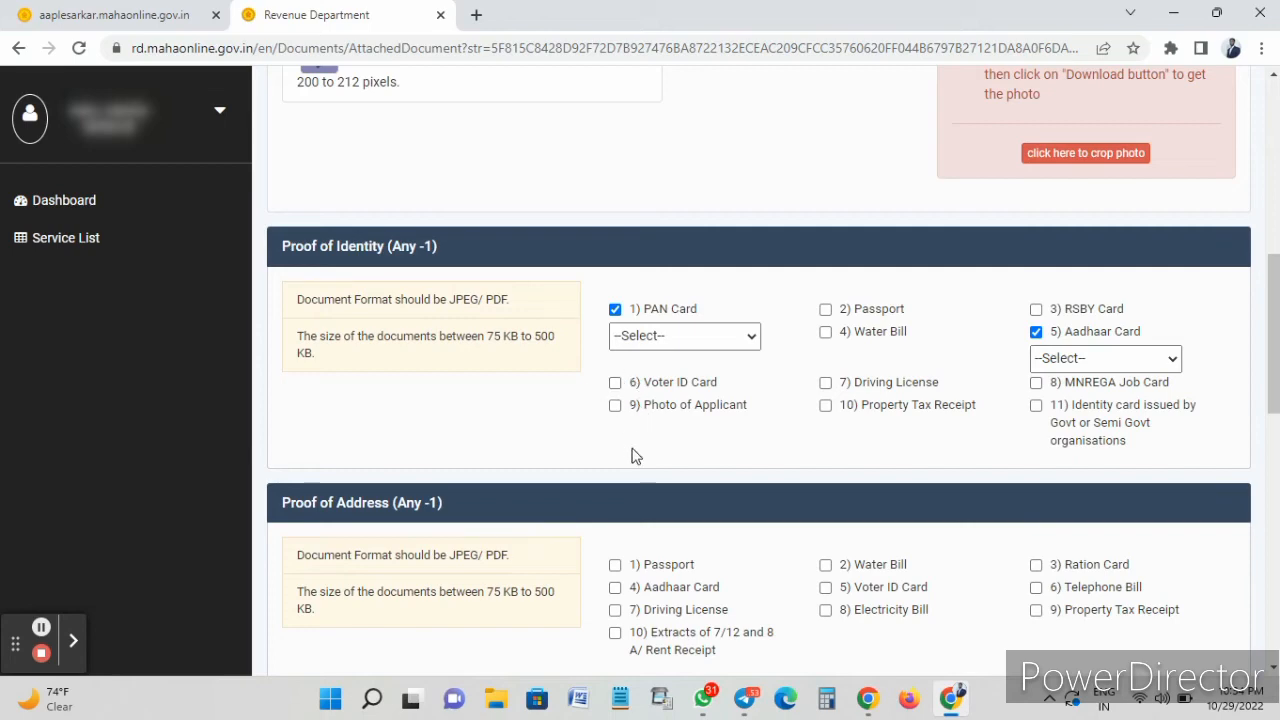
- Mark Aadhaar Card and Ration Card as the documents to submit for proof of address
scroll(674, 469, "down", 3)
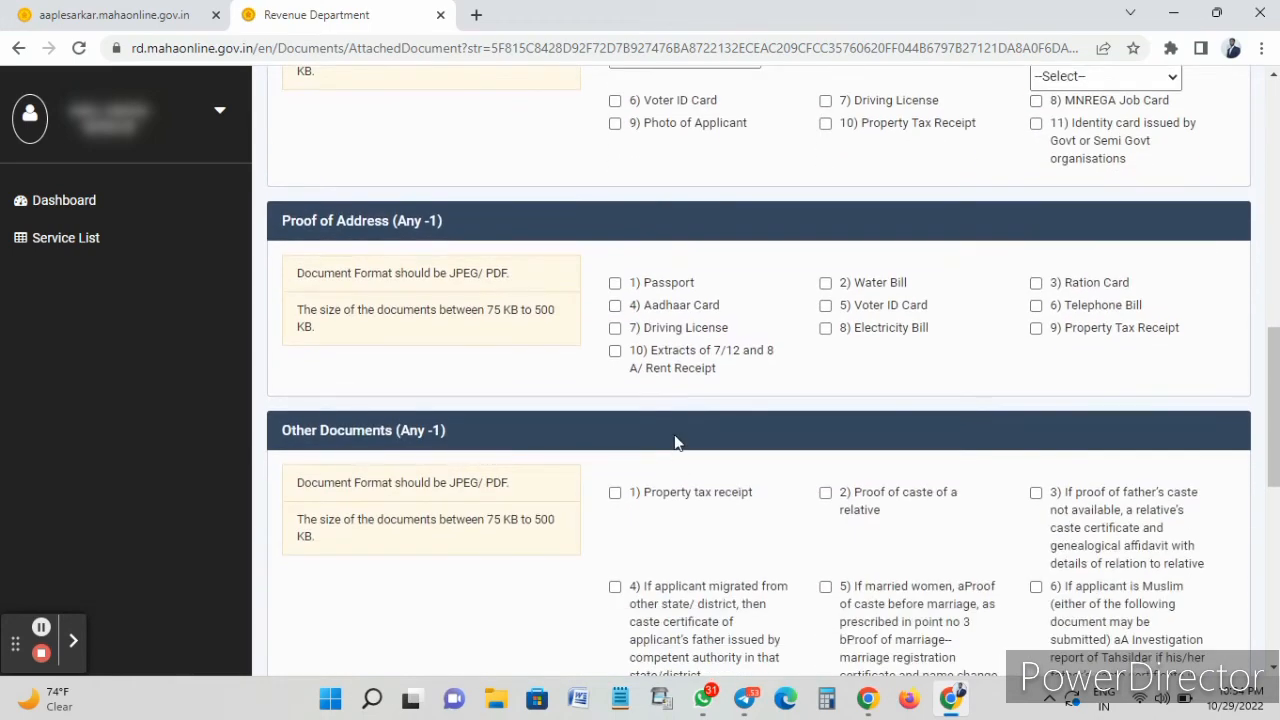
scroll(674, 469, "up", 1)
scroll(715, 435, "down", 2)
left_click(615, 305)
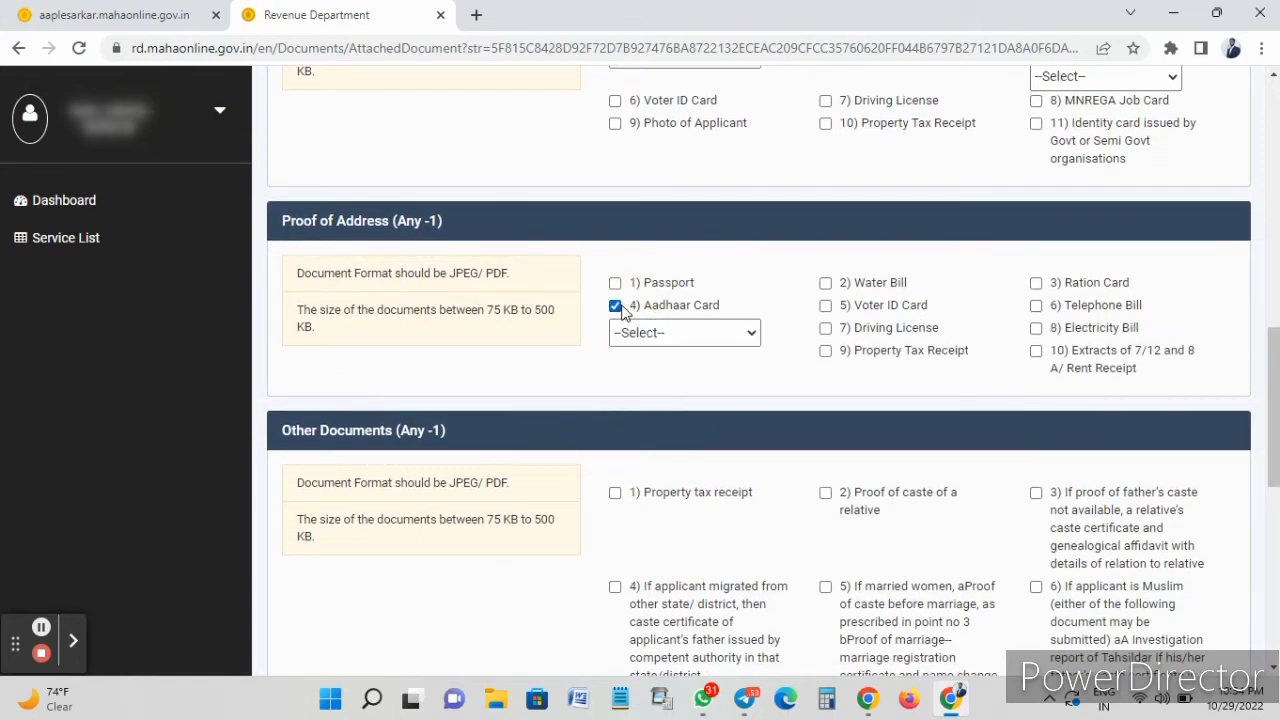
left_click(1036, 285)
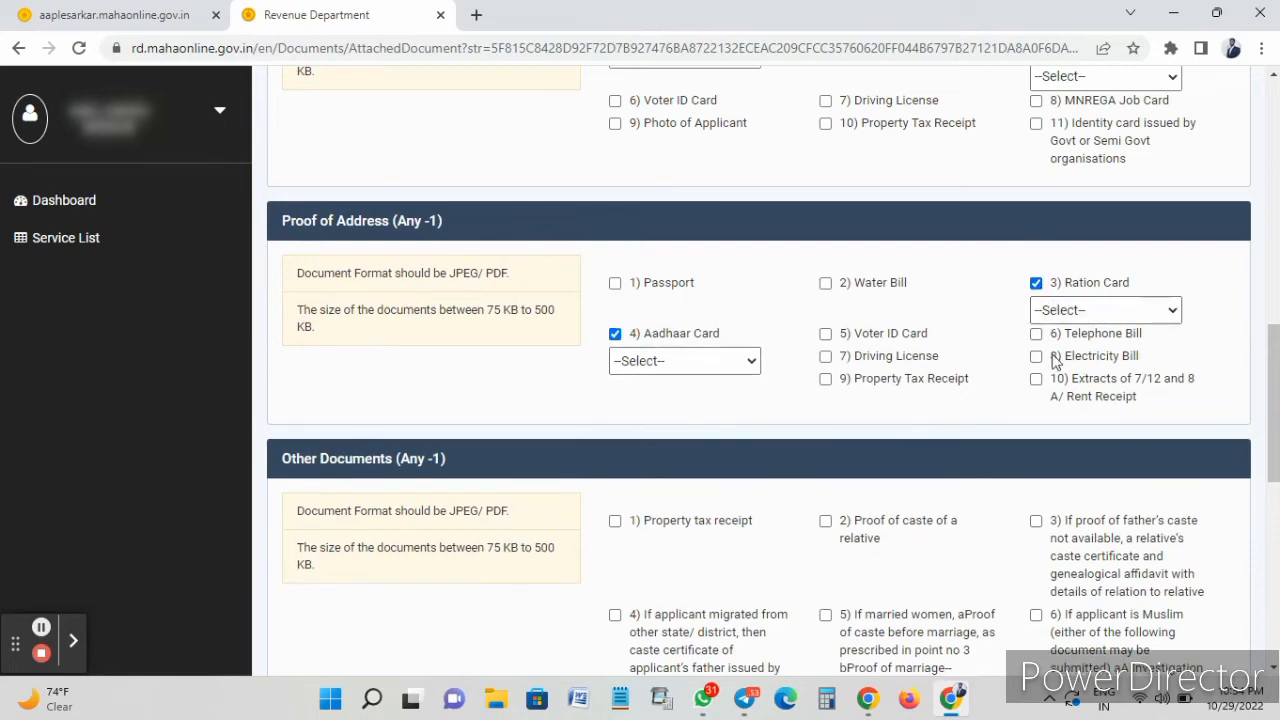
- Check which submission methods are offered for the Aadhaar Card under proof of address, without choosing one
scroll(1040, 385, "down", 2)
scroll(835, 338, "up", 1)
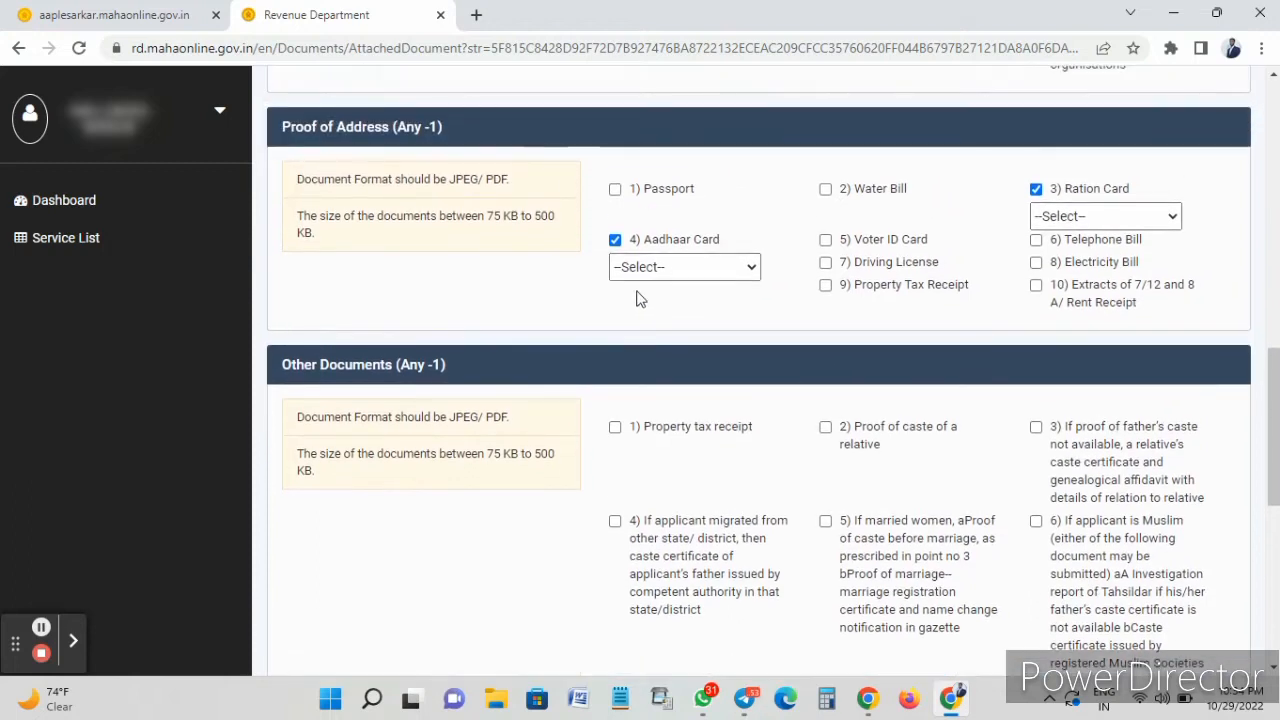
left_click(714, 269)
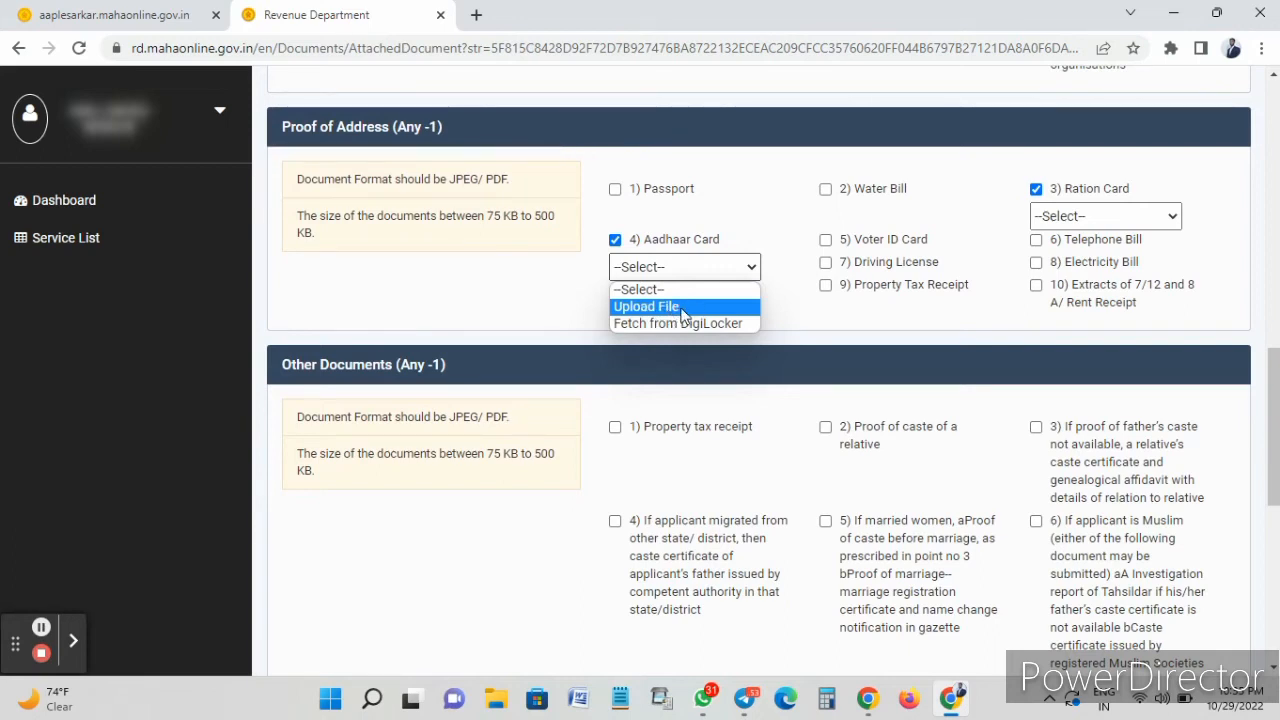
left_click(531, 318)
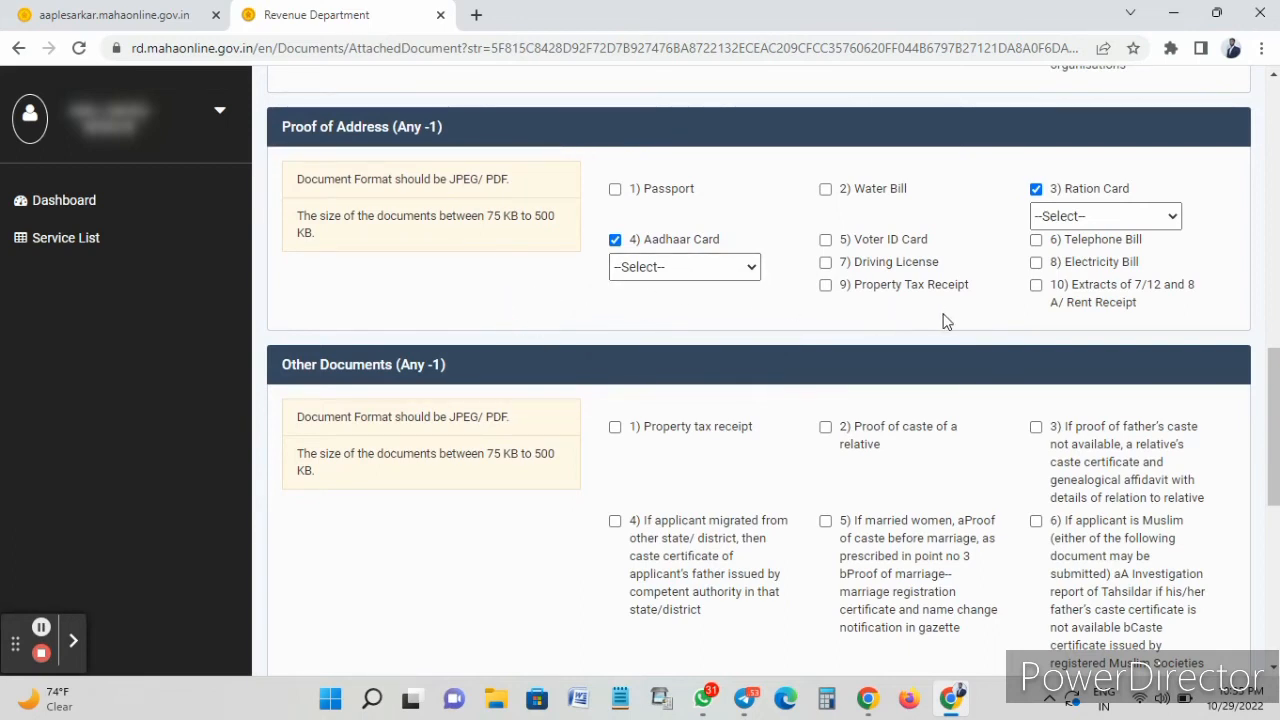
- Mark Proof of caste of a relative under the other documents and set its submission method to Upload File
scroll(946, 322, "down", 3)
scroll(692, 286, "up", 1)
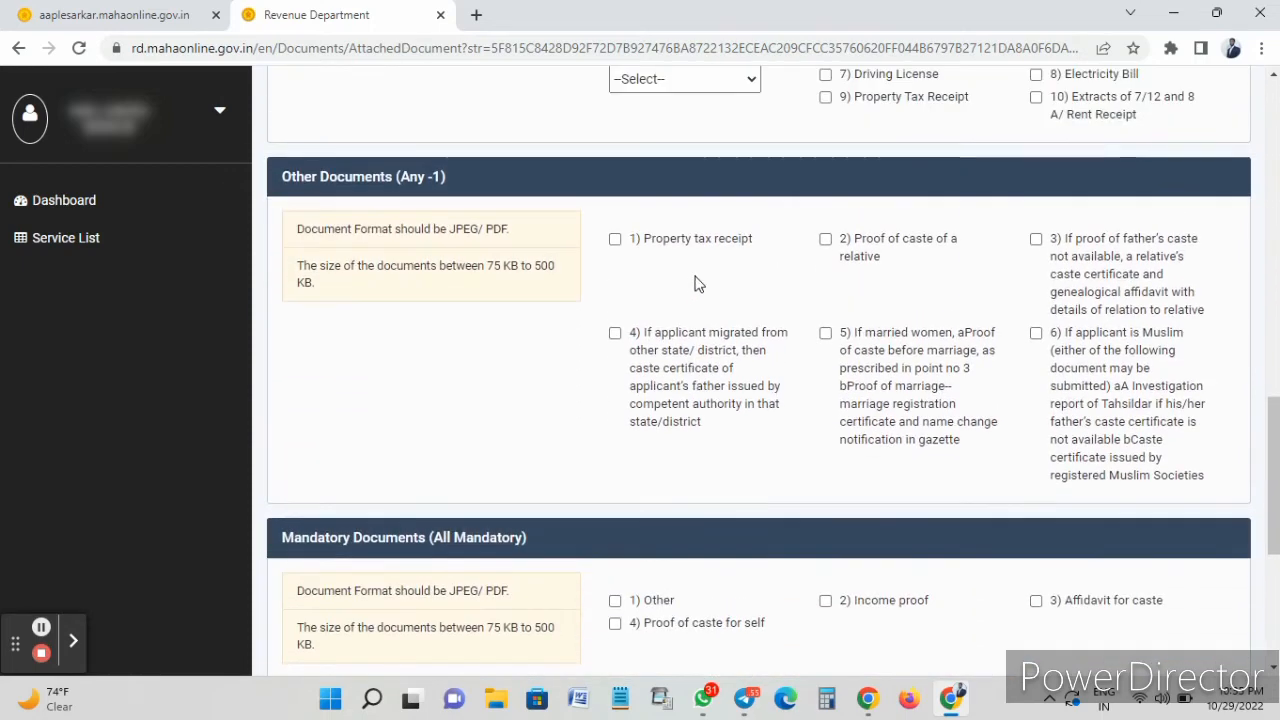
left_click(827, 246)
left_click(847, 286)
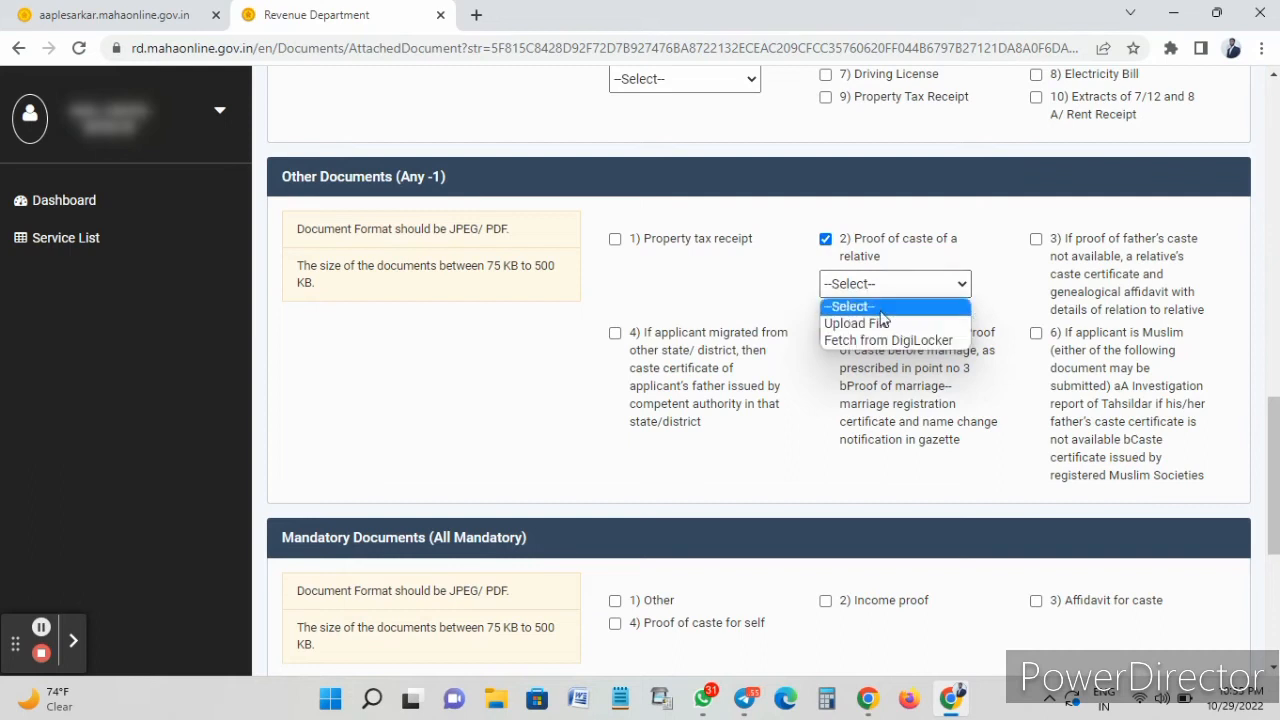
left_click(735, 291)
left_click(862, 285)
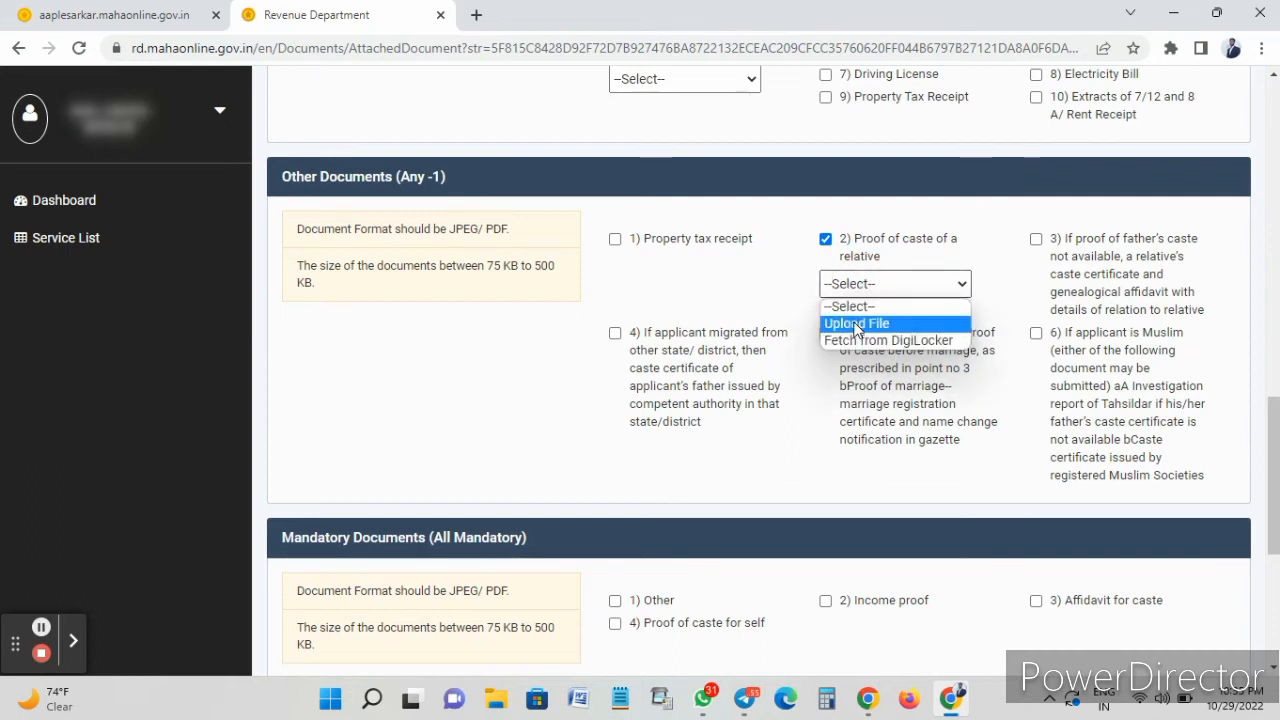
left_click(856, 325)
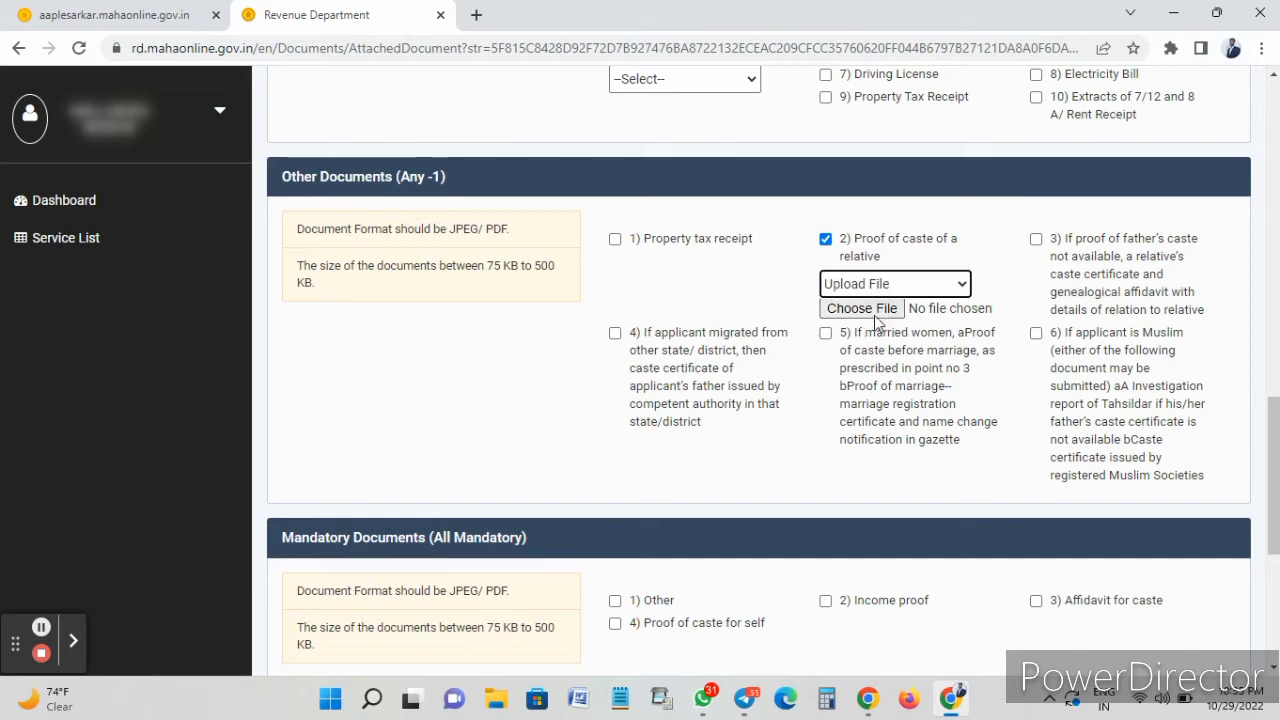
- Mark Other, Income proof, Affidavit for caste and Proof of caste for self under the mandatory documents
left_click(797, 402)
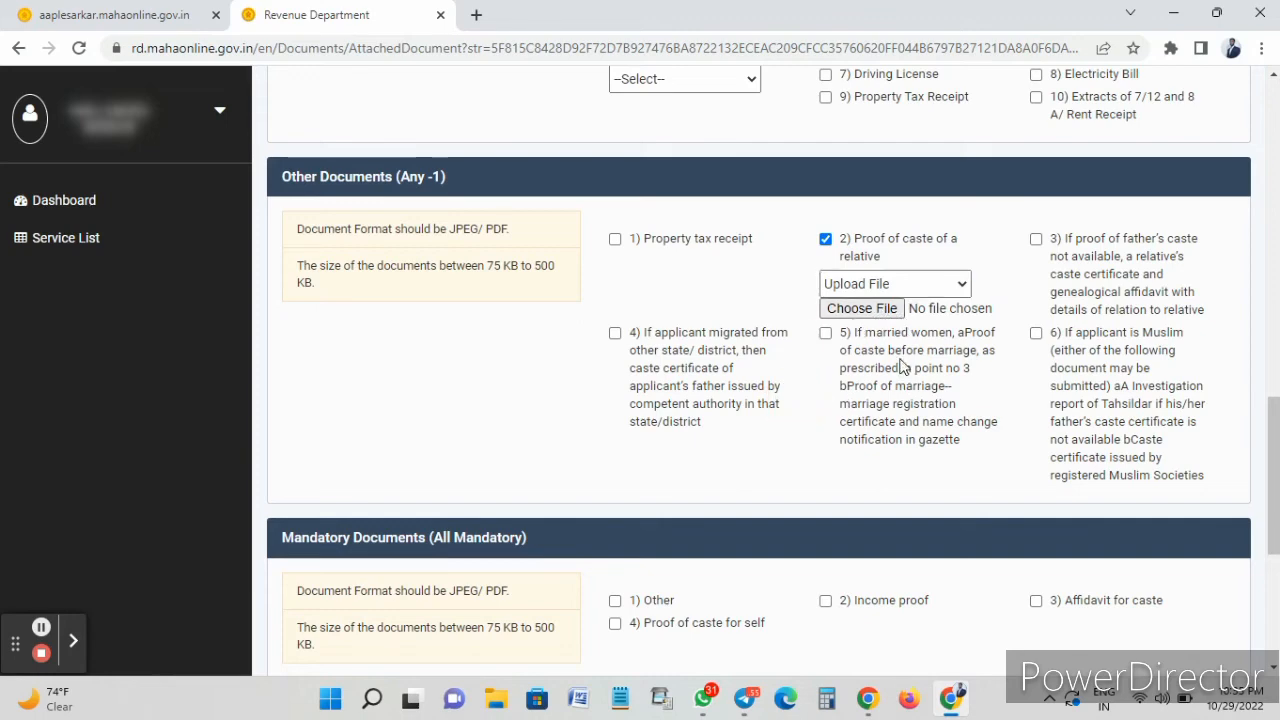
scroll(903, 368, "down", 4)
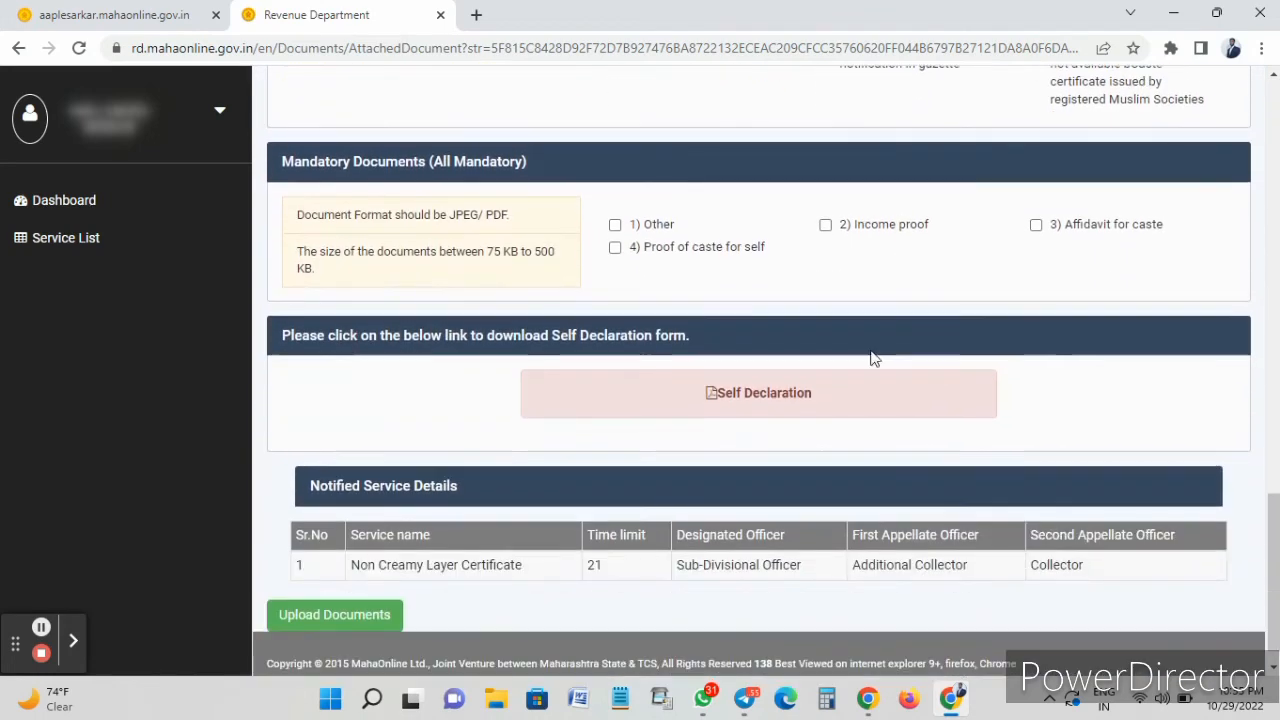
left_click(615, 226)
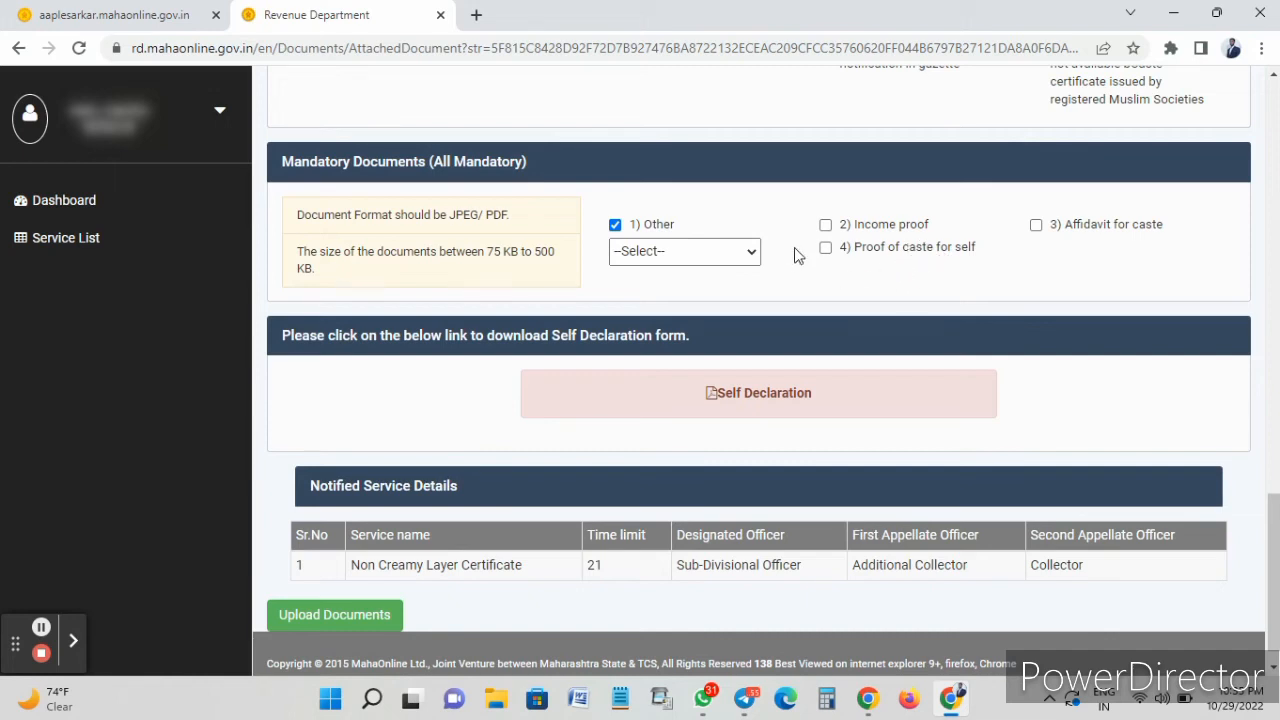
left_click(825, 226)
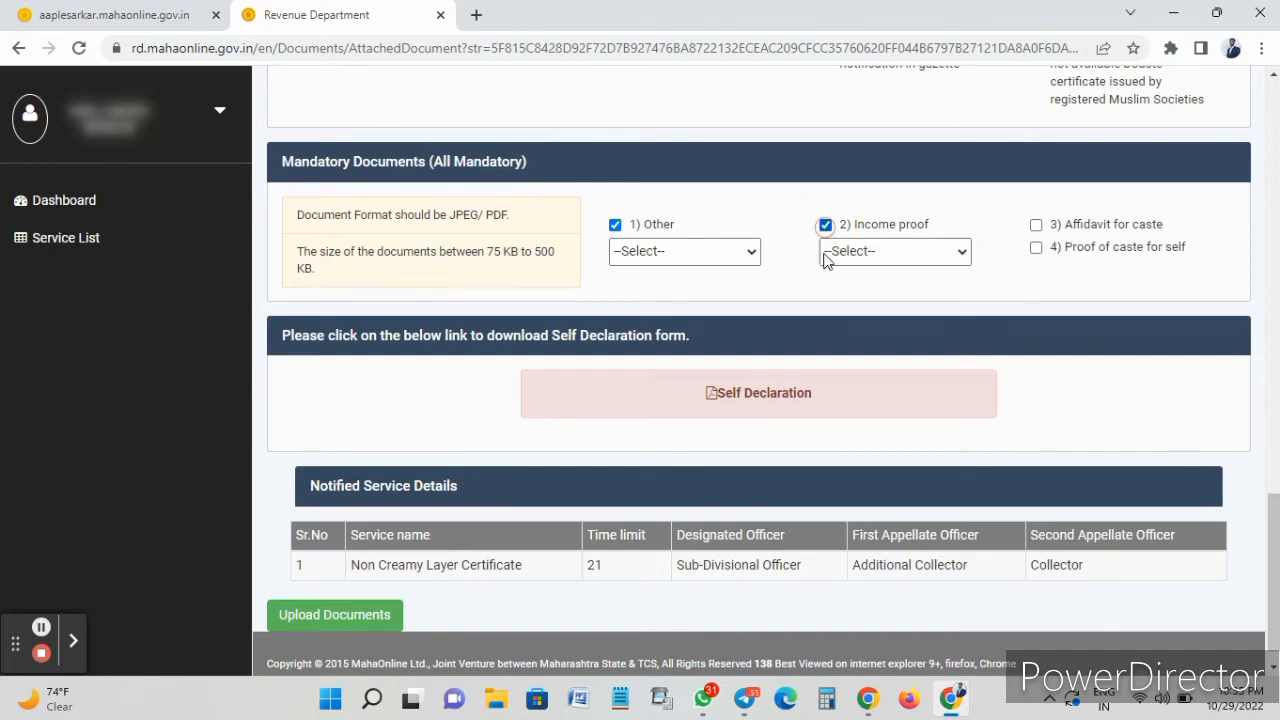
left_click(1036, 225)
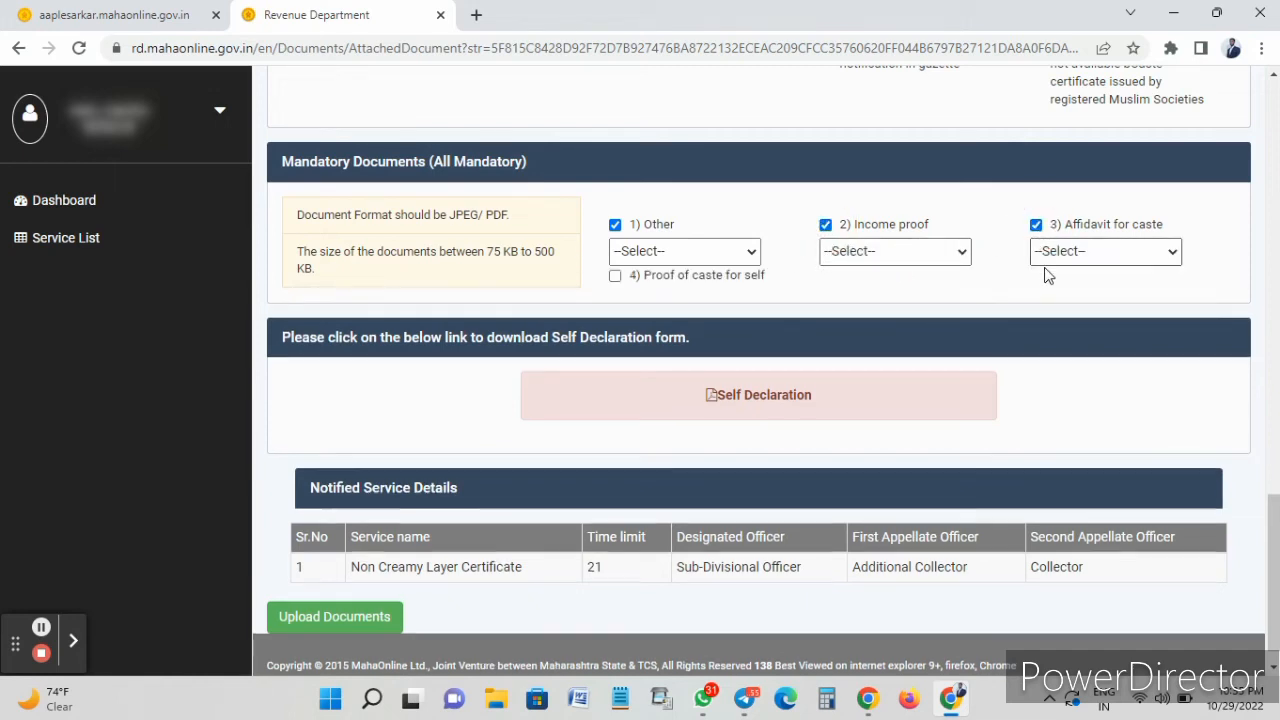
left_click(615, 276)
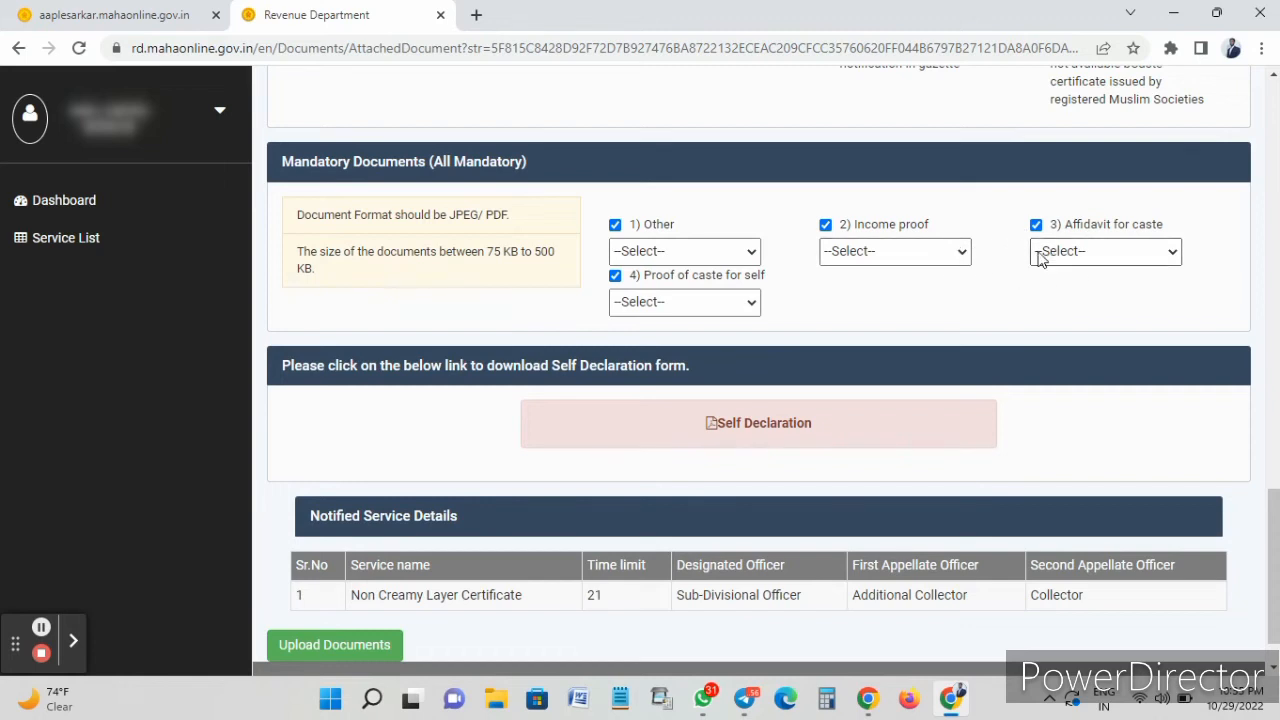
- Open the Self Declaration form PDF offered for download below the mandatory documents
scroll(846, 355, "down", 1)
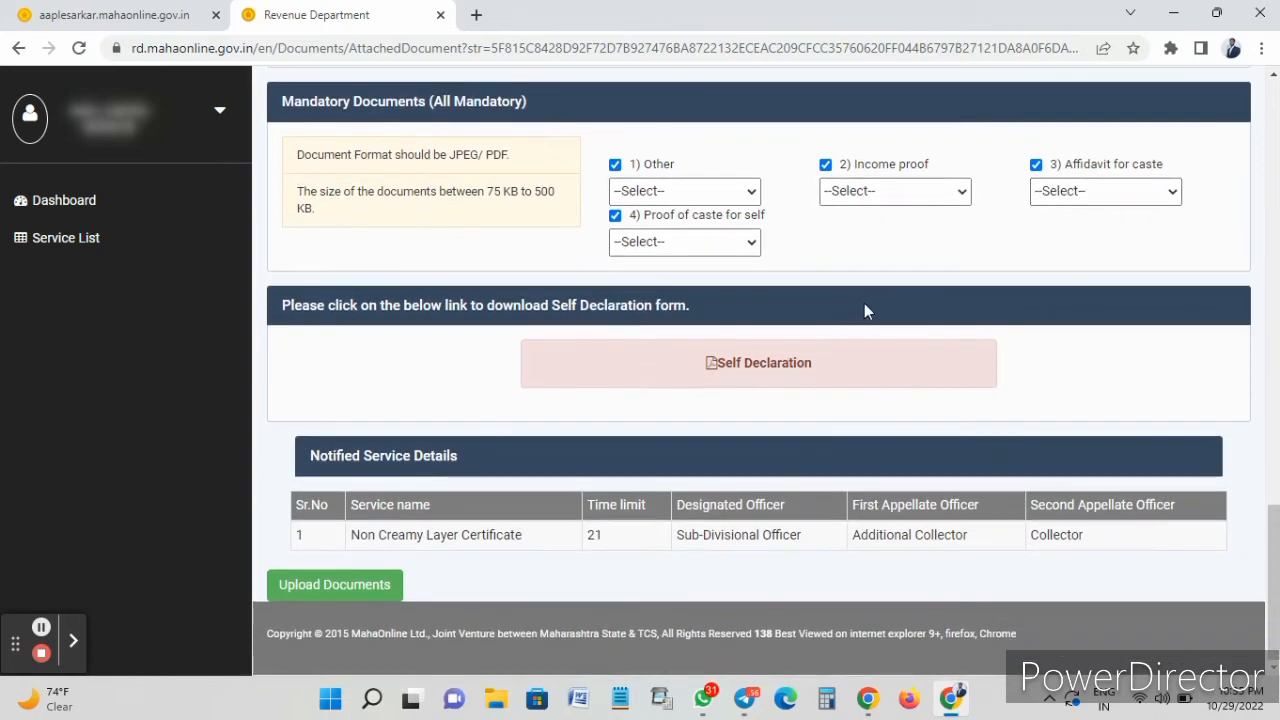
left_click(757, 377)
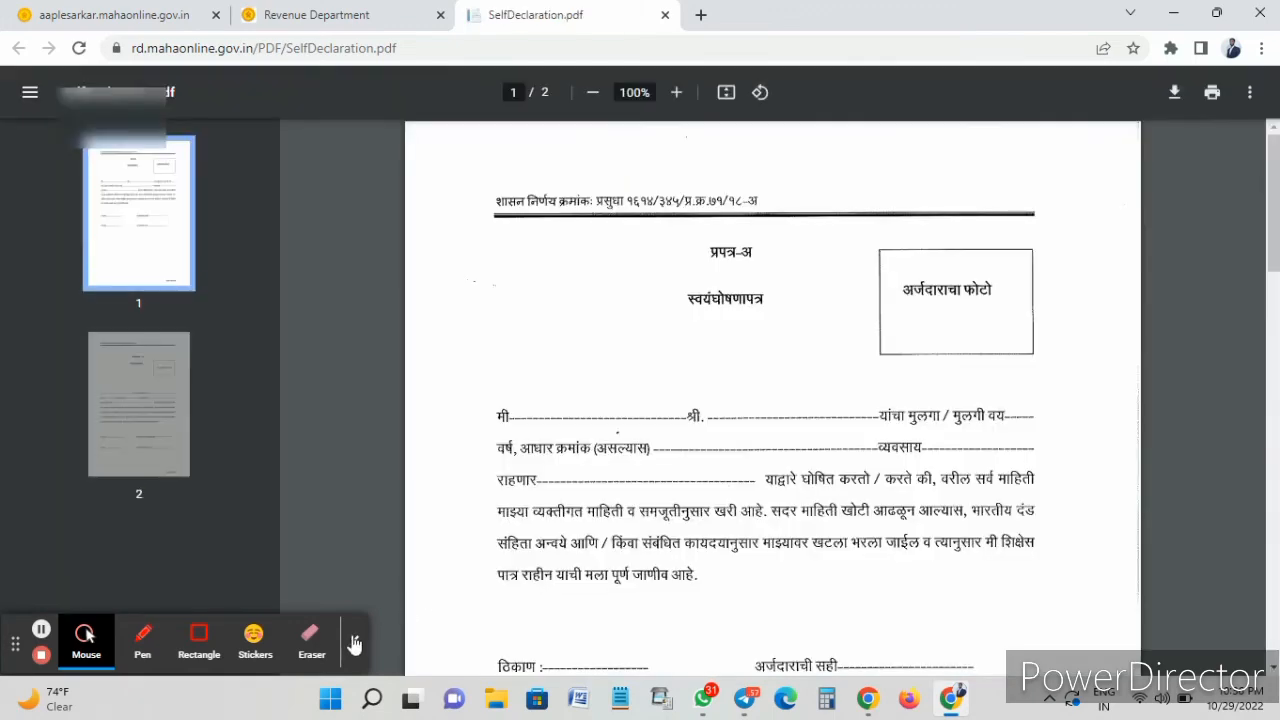
left_click(354, 643)
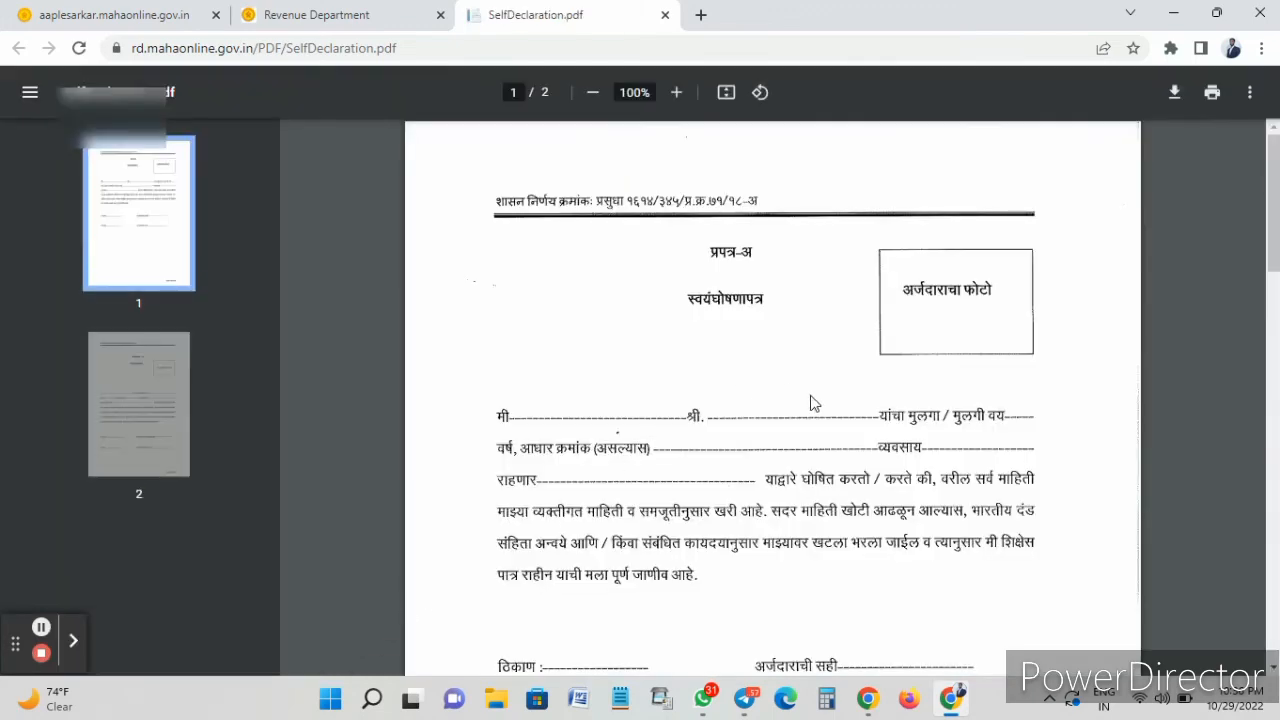
- Print only page 1 of the self declaration form on the Canon G2010 series printer
left_click(1212, 93)
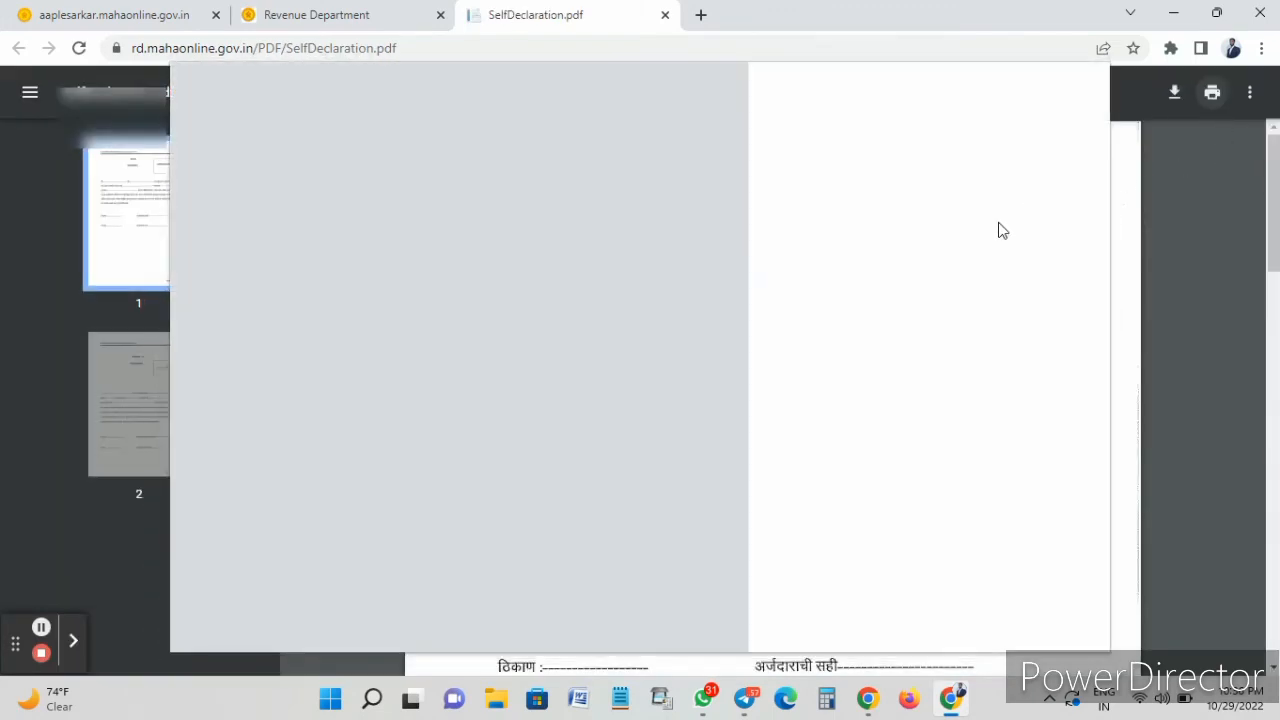
left_click(958, 198)
left_click(940, 265)
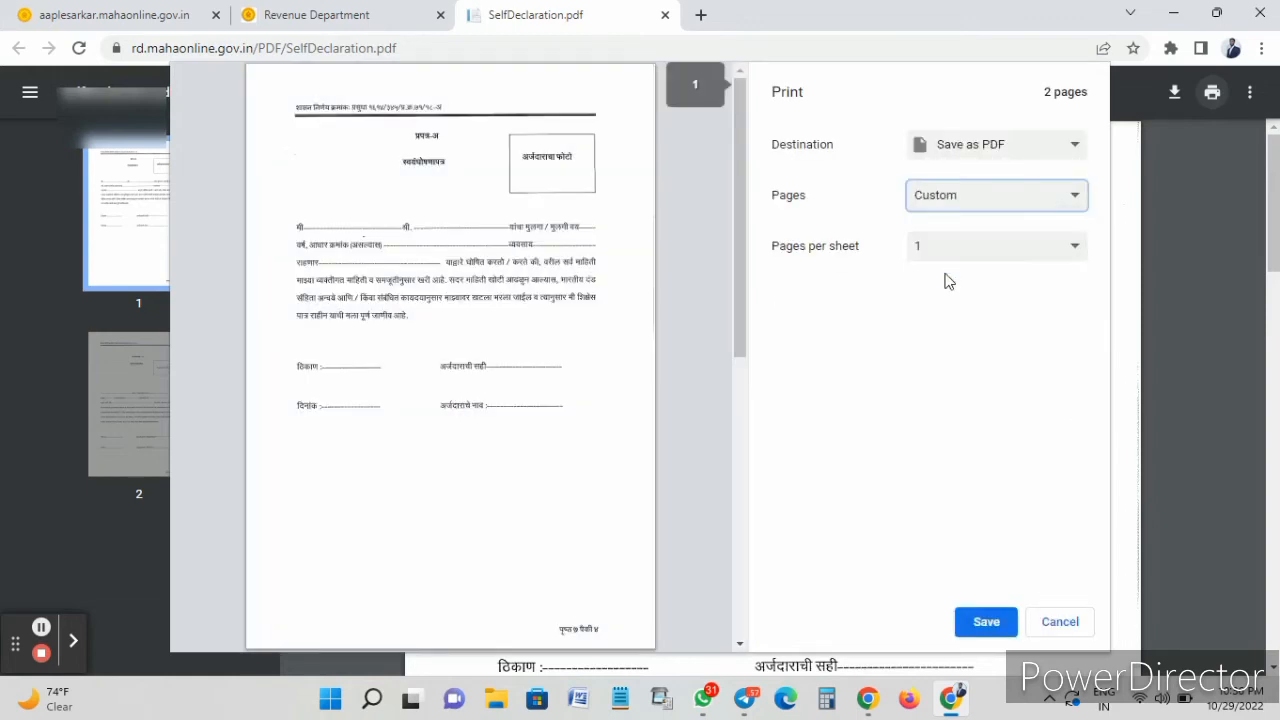
type("1")
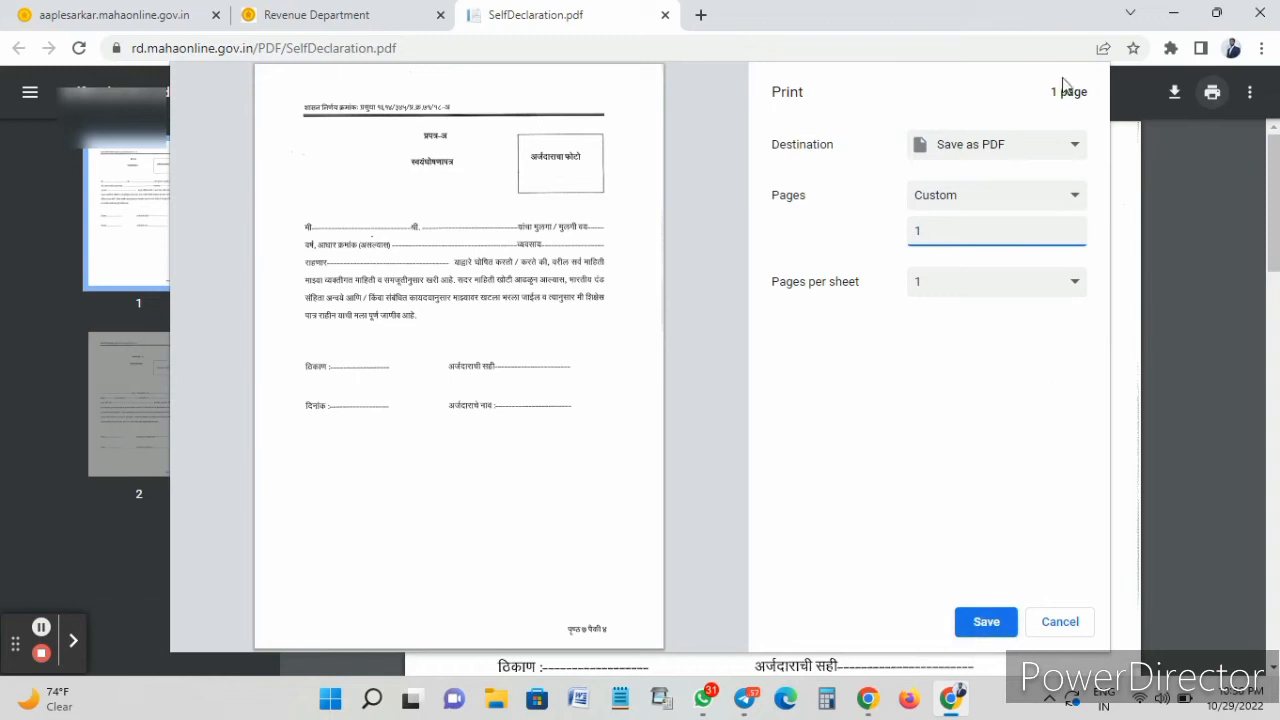
left_click(1000, 143)
left_click(987, 168)
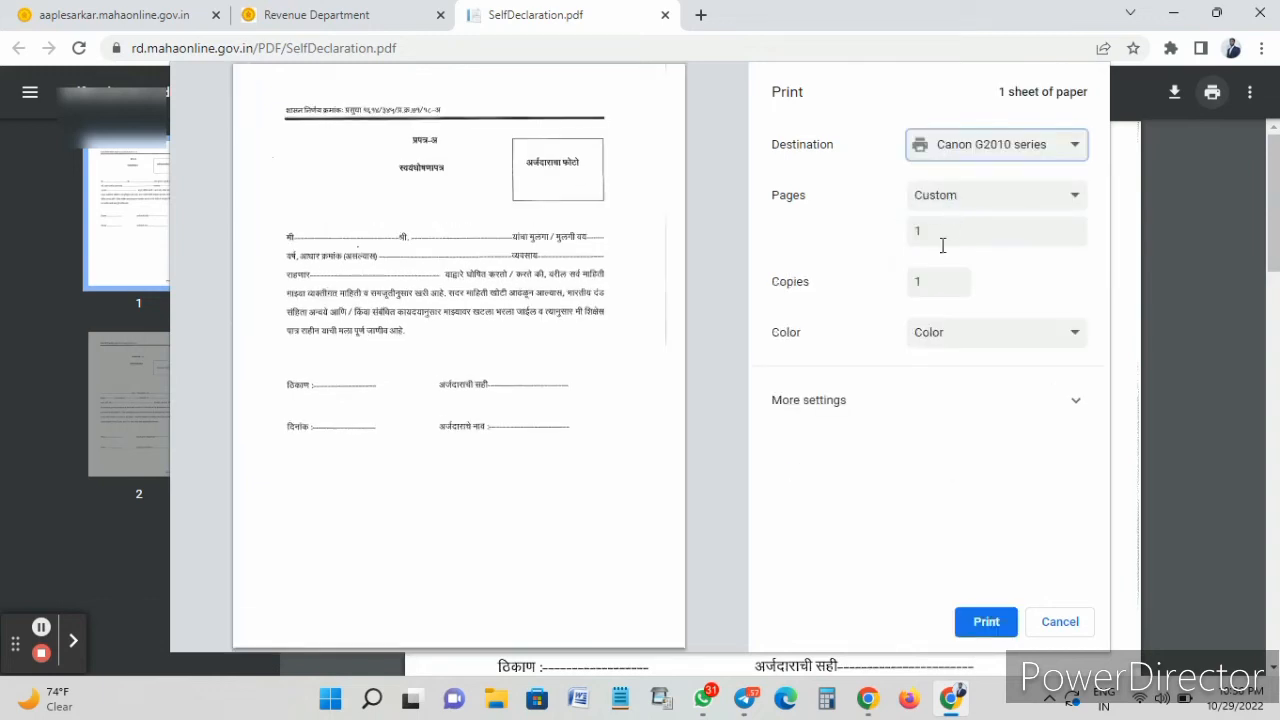
left_click(995, 618)
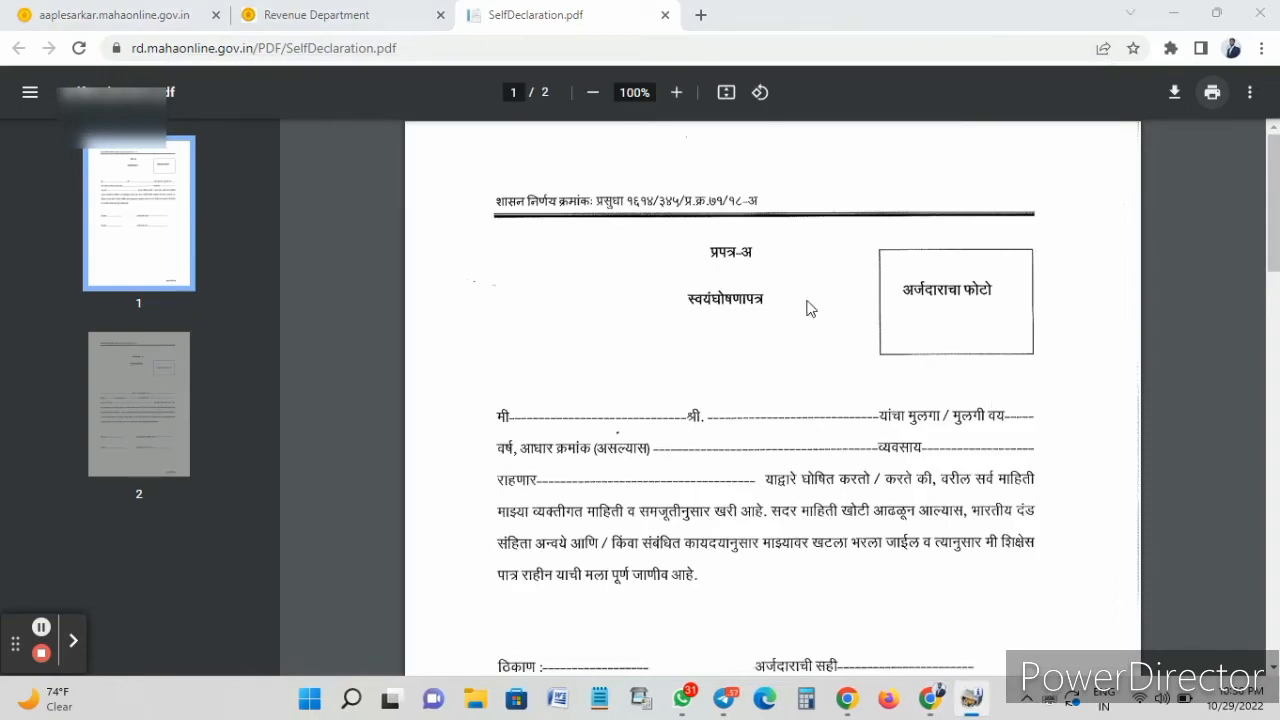
- Read through the blank fields of the self declaration form and return to the Revenue Department document page
scroll(820, 309, "down", 1)
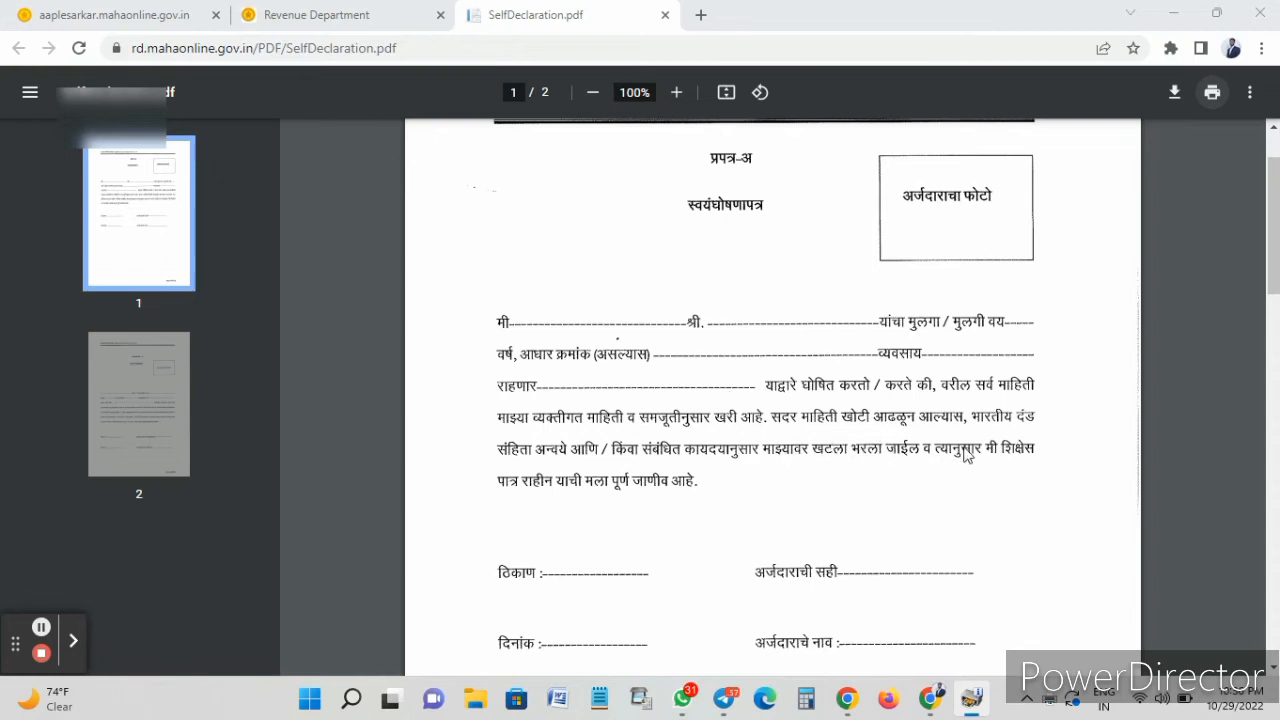
scroll(860, 484, "down", 3)
scroll(855, 484, "down", 1)
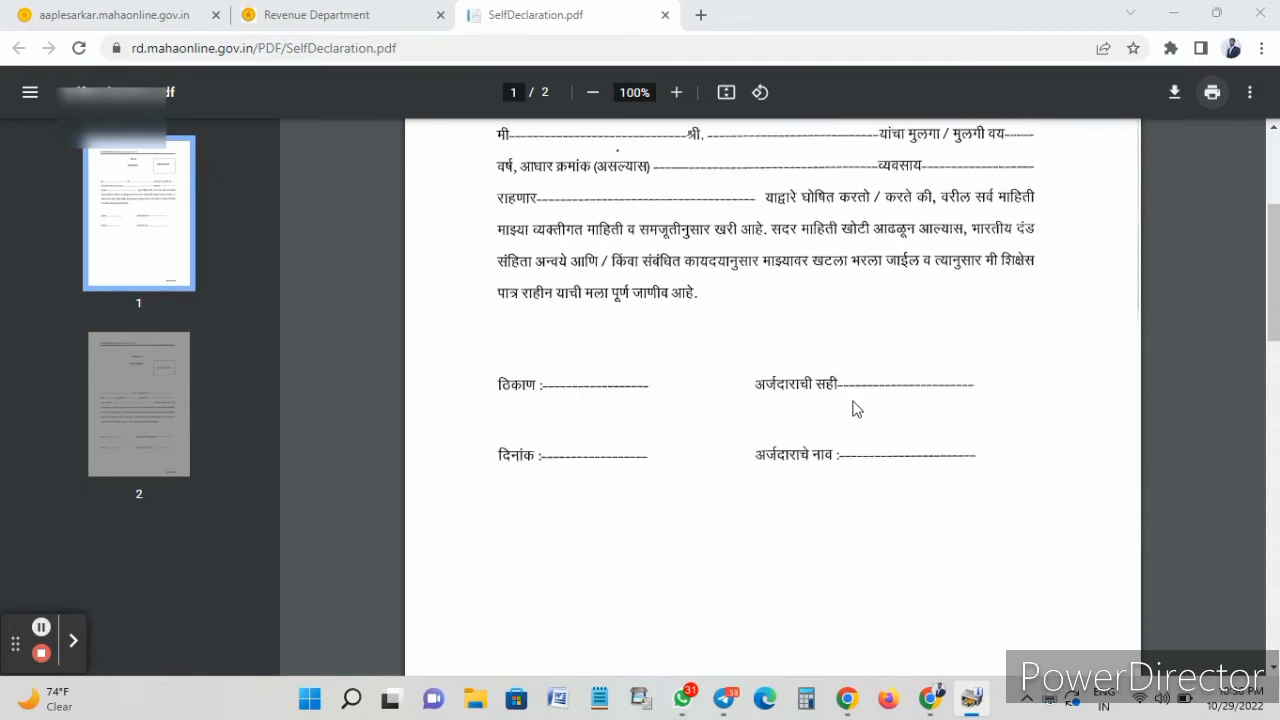
scroll(762, 298, "up", 3)
left_click(316, 15)
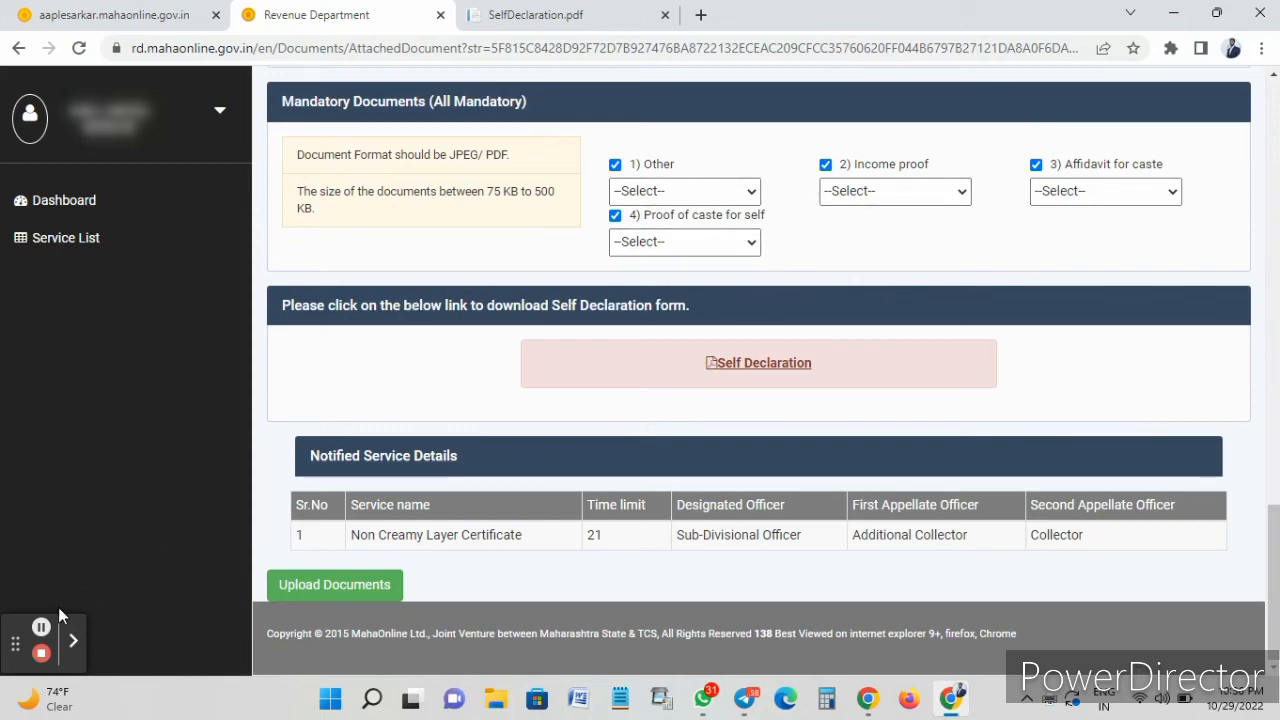
left_click(41, 627)
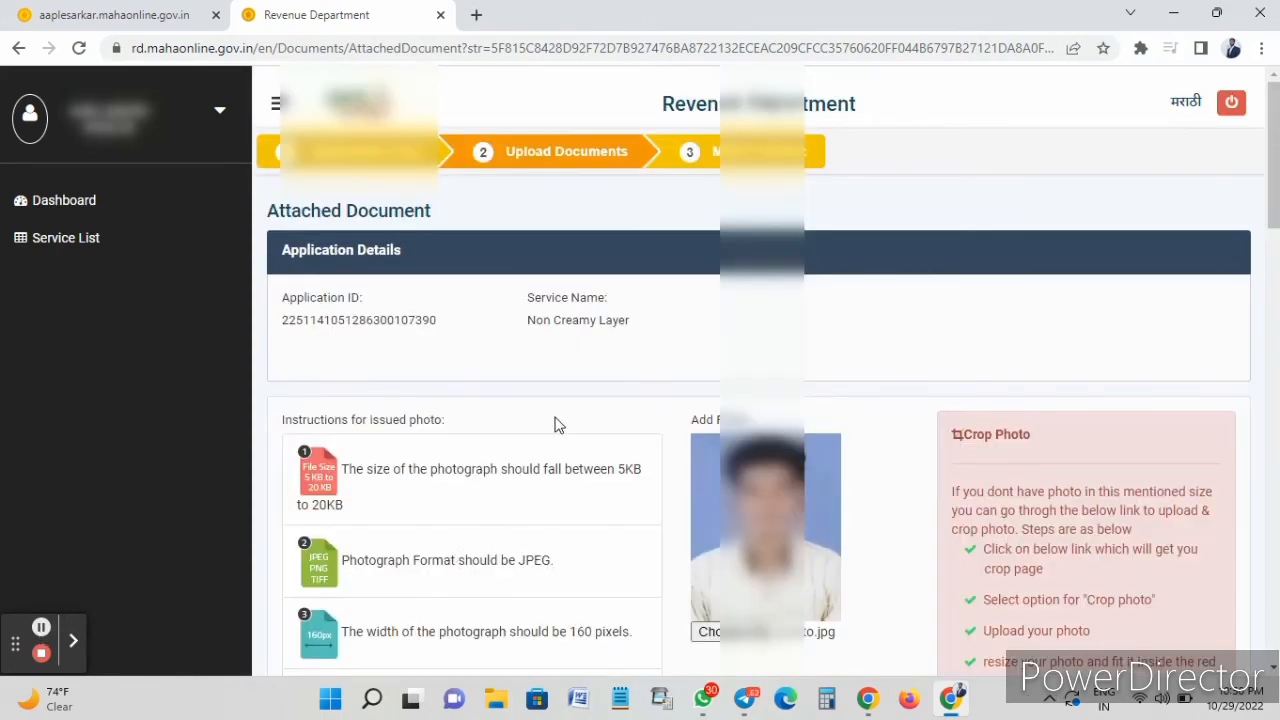
- Review the applicant photo and the files chosen under identity, address, other and mandatory documents
scroll(626, 366, "down", 2)
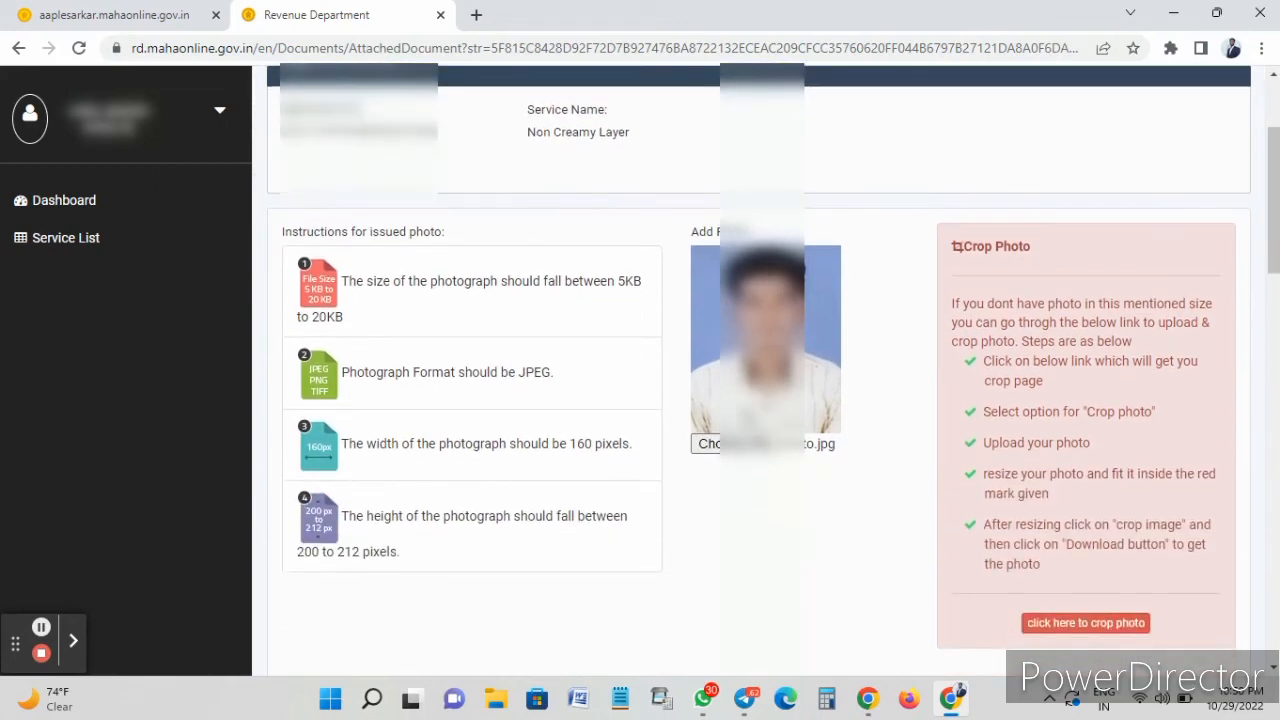
scroll(811, 400, "down", 5)
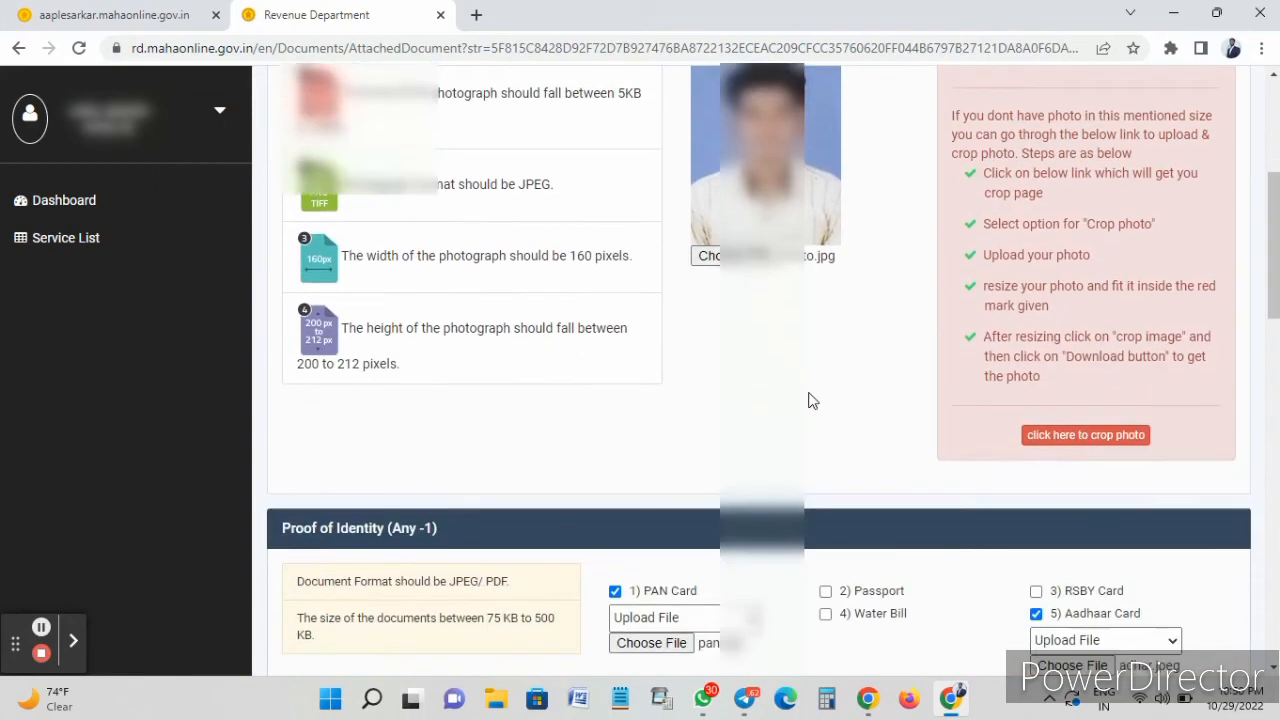
scroll(780, 385, "down", 1)
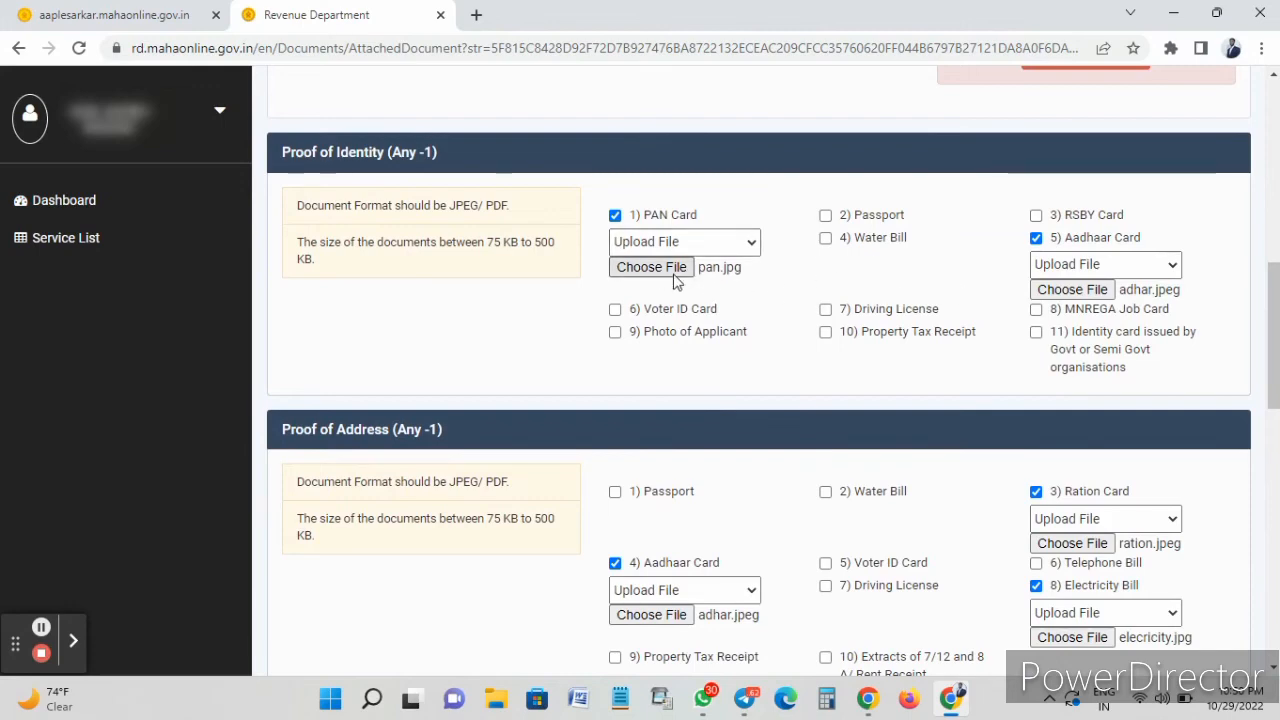
scroll(950, 310, "down", 2)
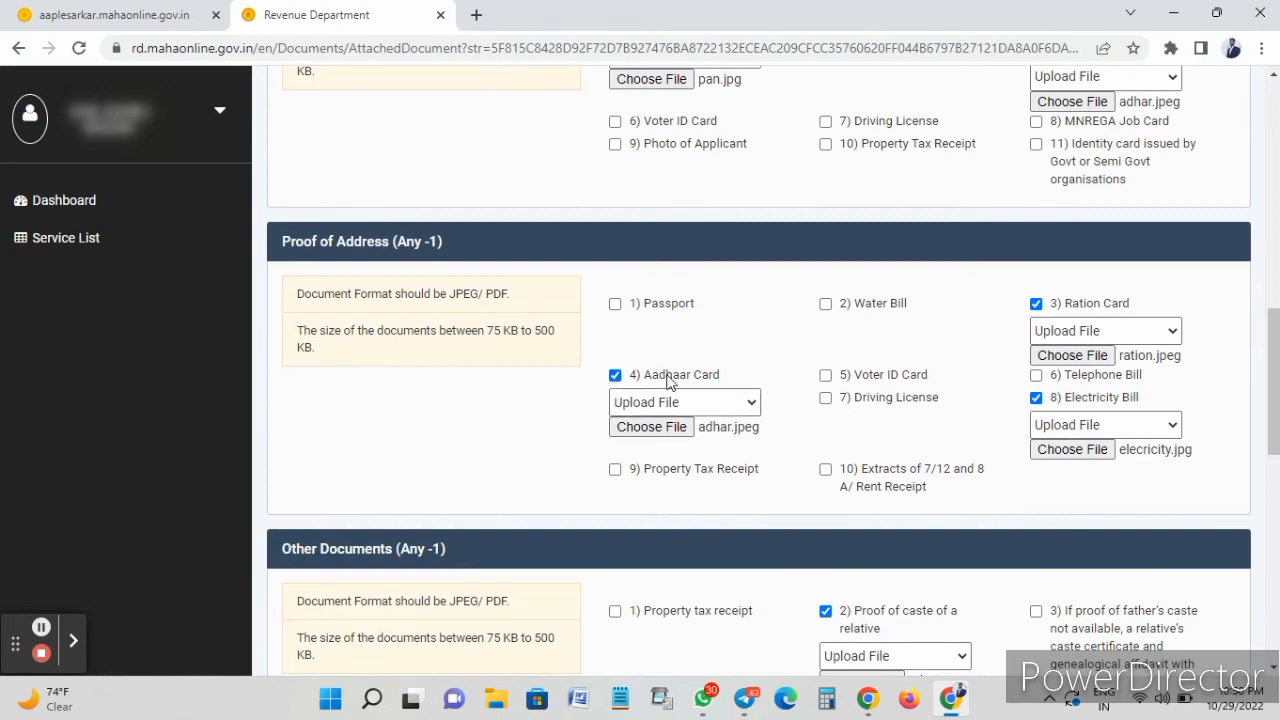
scroll(785, 445, "down", 3)
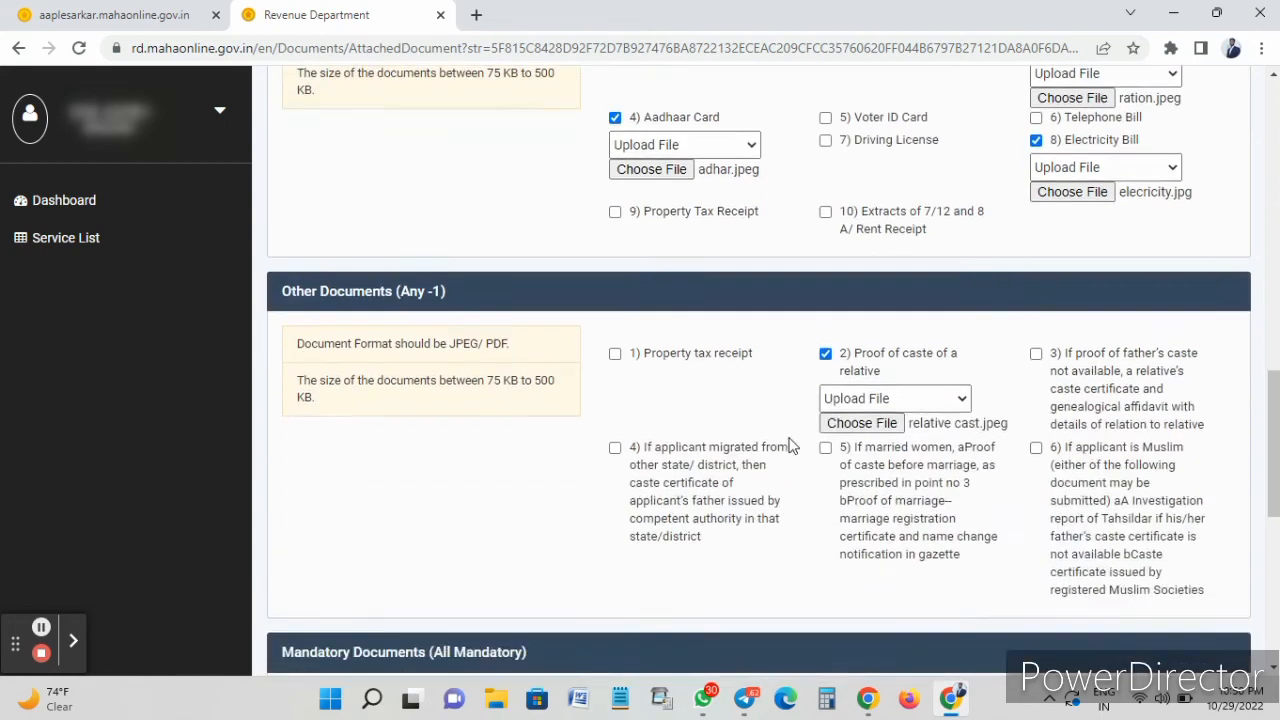
scroll(860, 405, "down", 3)
scroll(840, 408, "down", 2)
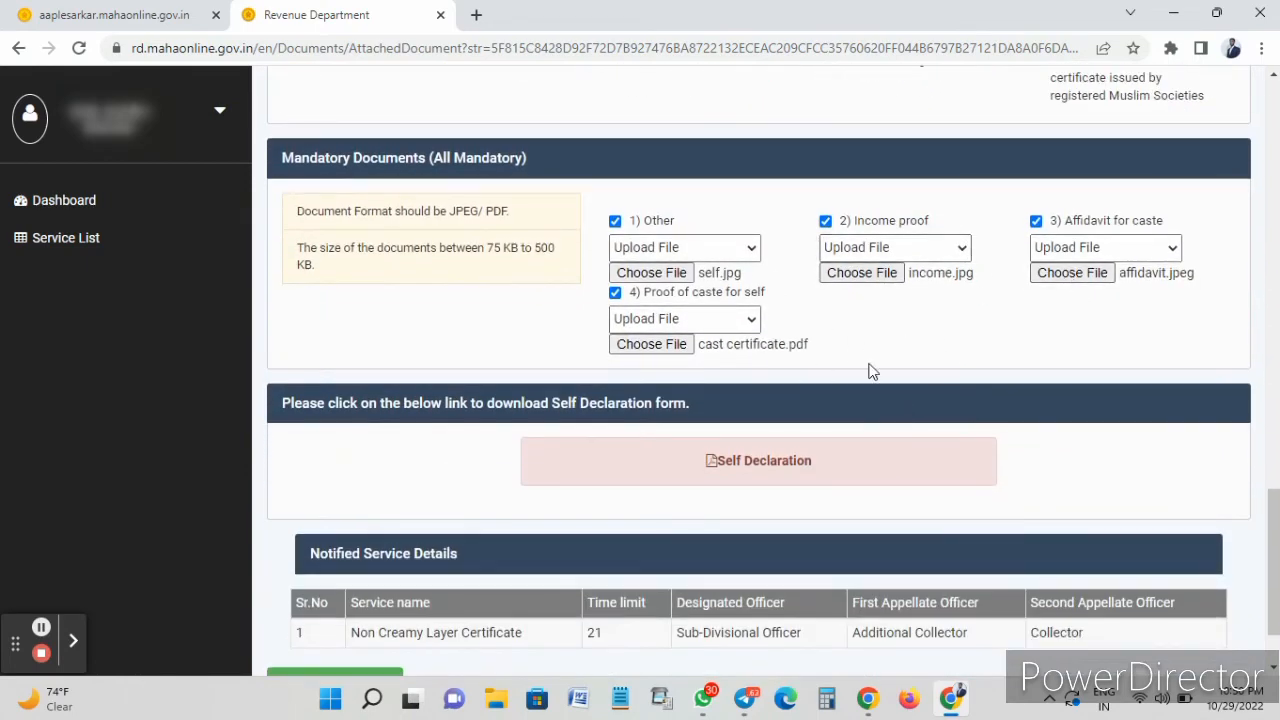
scroll(780, 478, "down", 1)
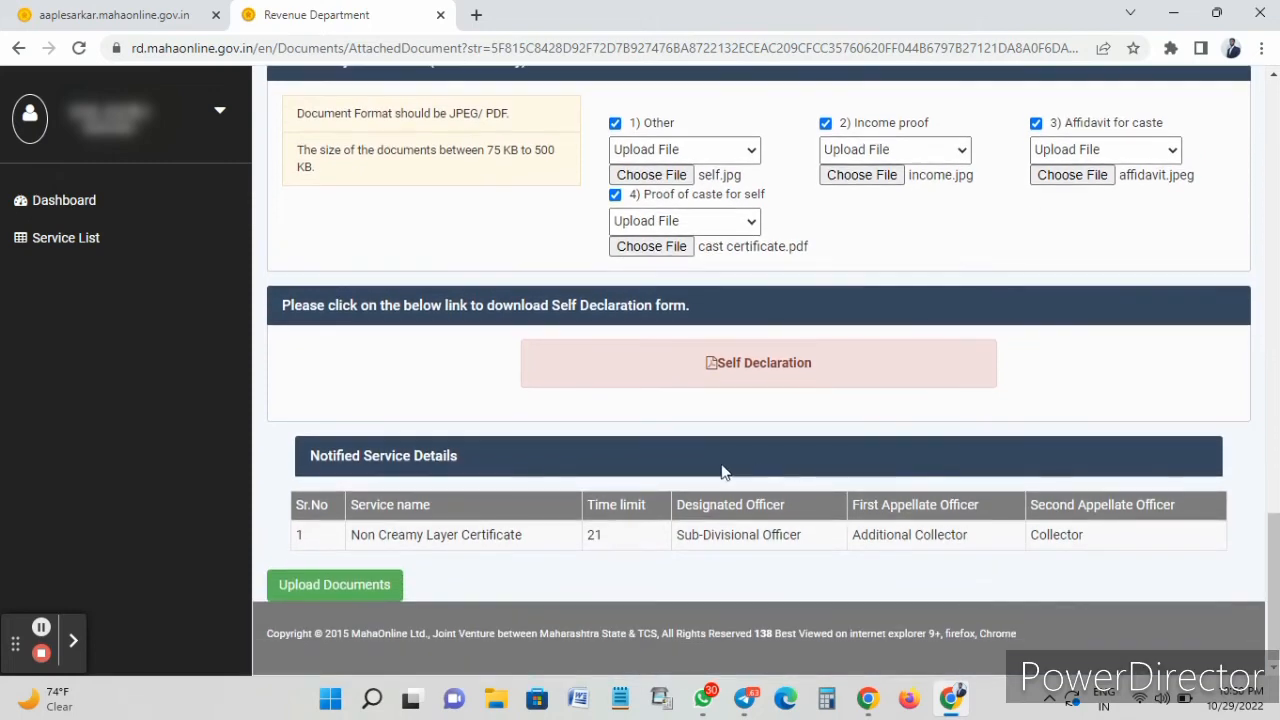
- Upload the attached documents and acknowledge the confirmation to continue to the payment stage
left_click(355, 585)
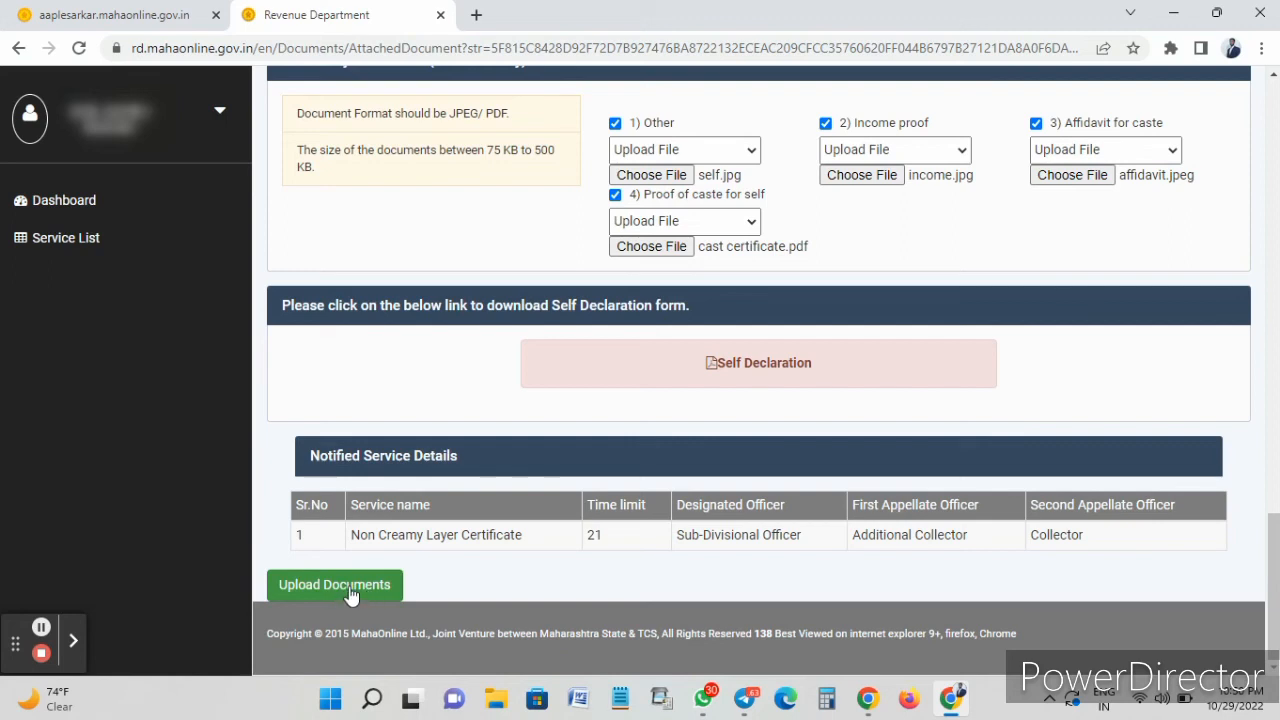
left_click(352, 588)
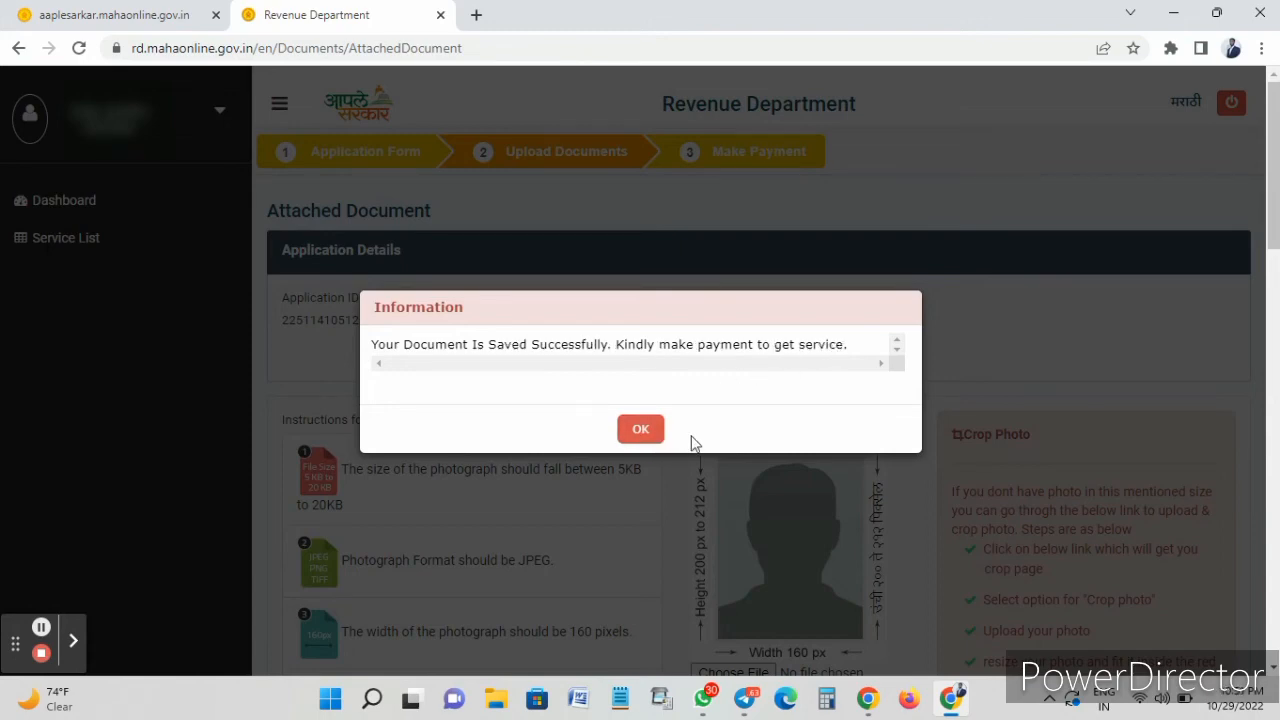
left_click(643, 429)
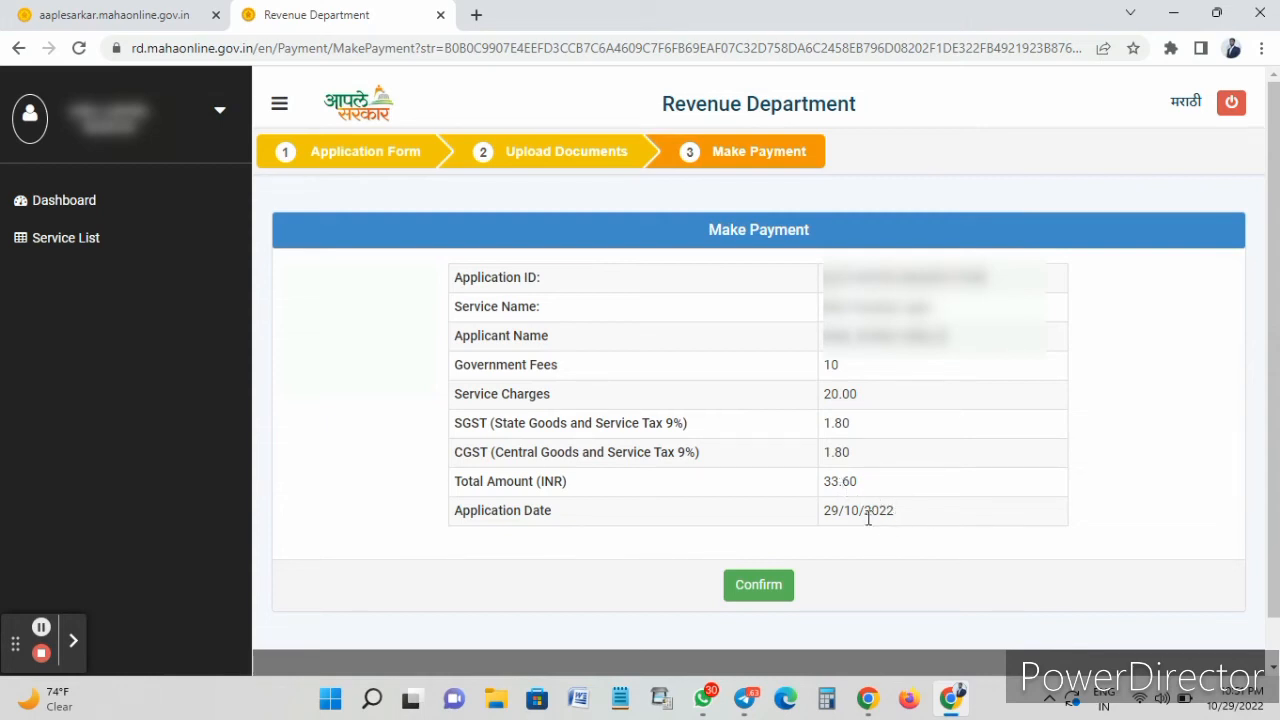
- Confirm the application fee and proceed to the payment gateway with PayGov (Credit/Debit Card) Master/Visa/Rupay as payment mode
left_click(772, 594)
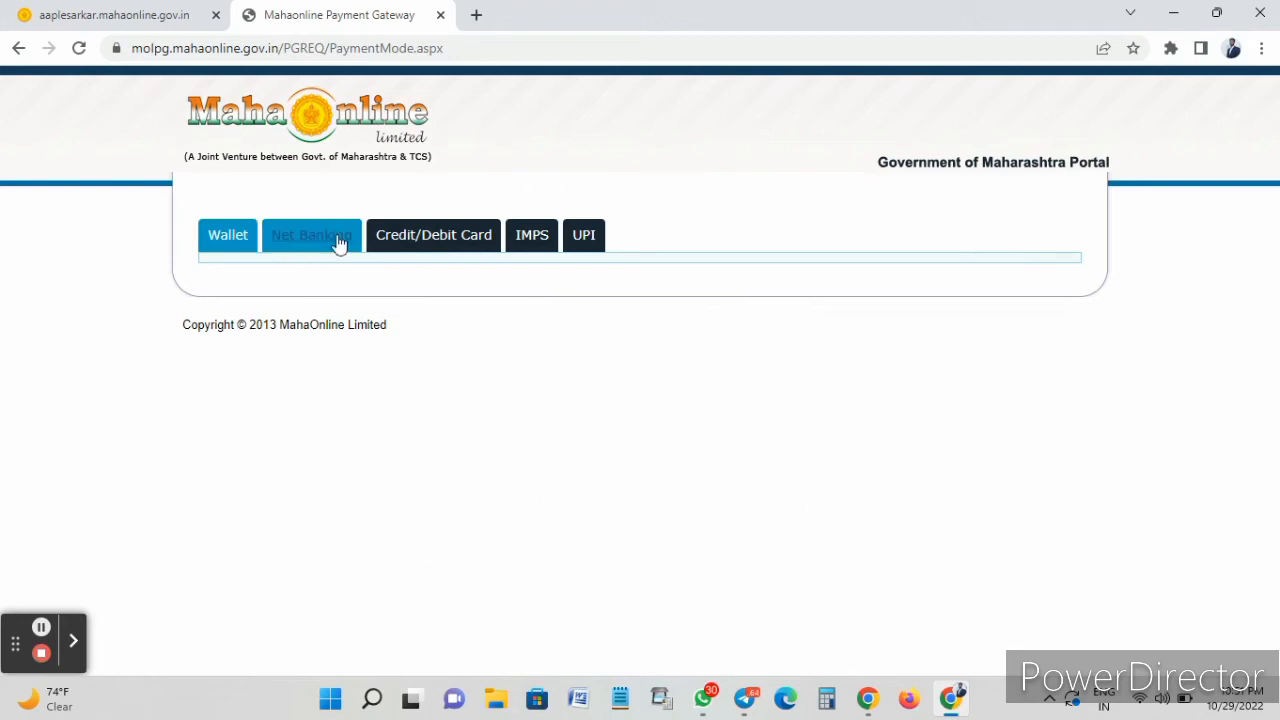
left_click(445, 245)
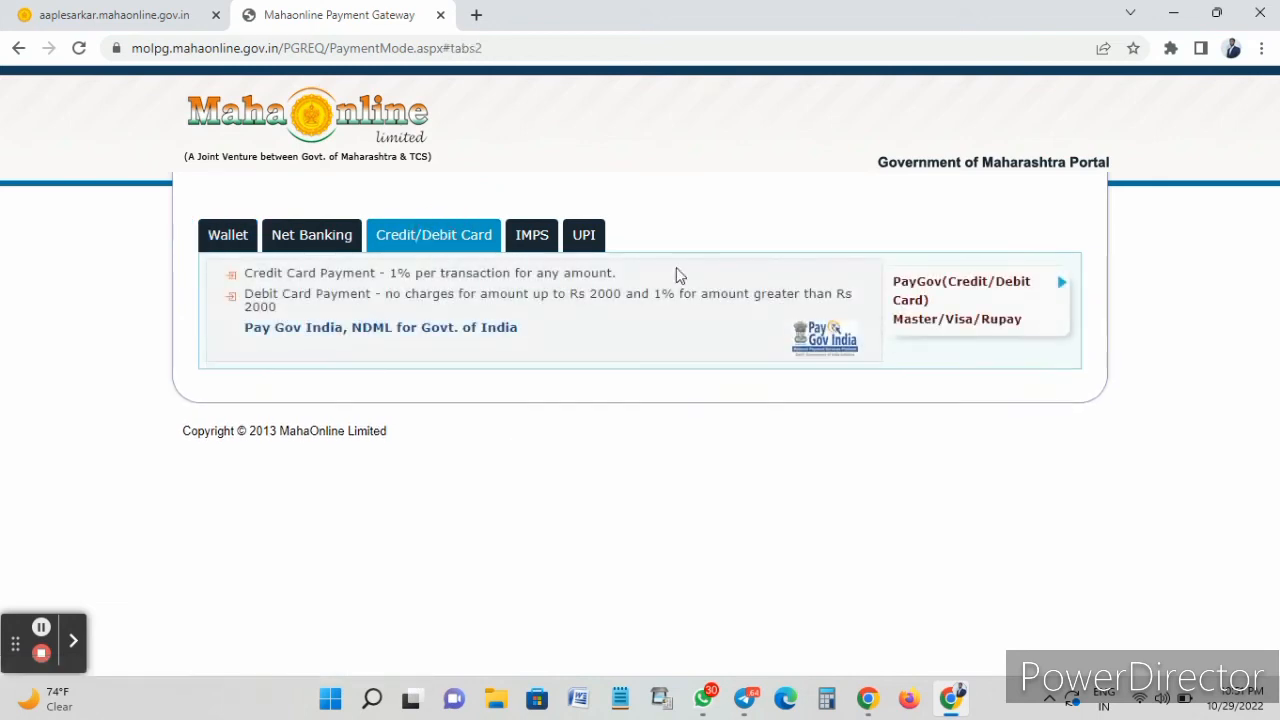
left_click(968, 300)
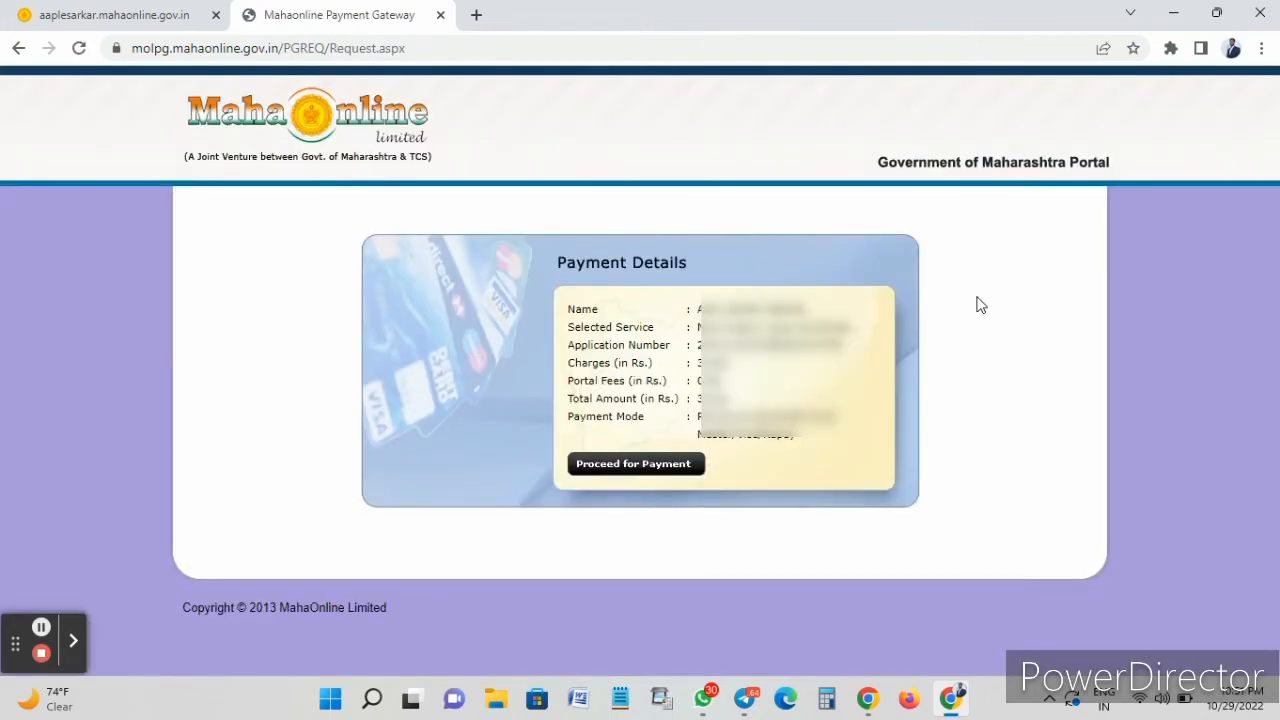
left_click(643, 474)
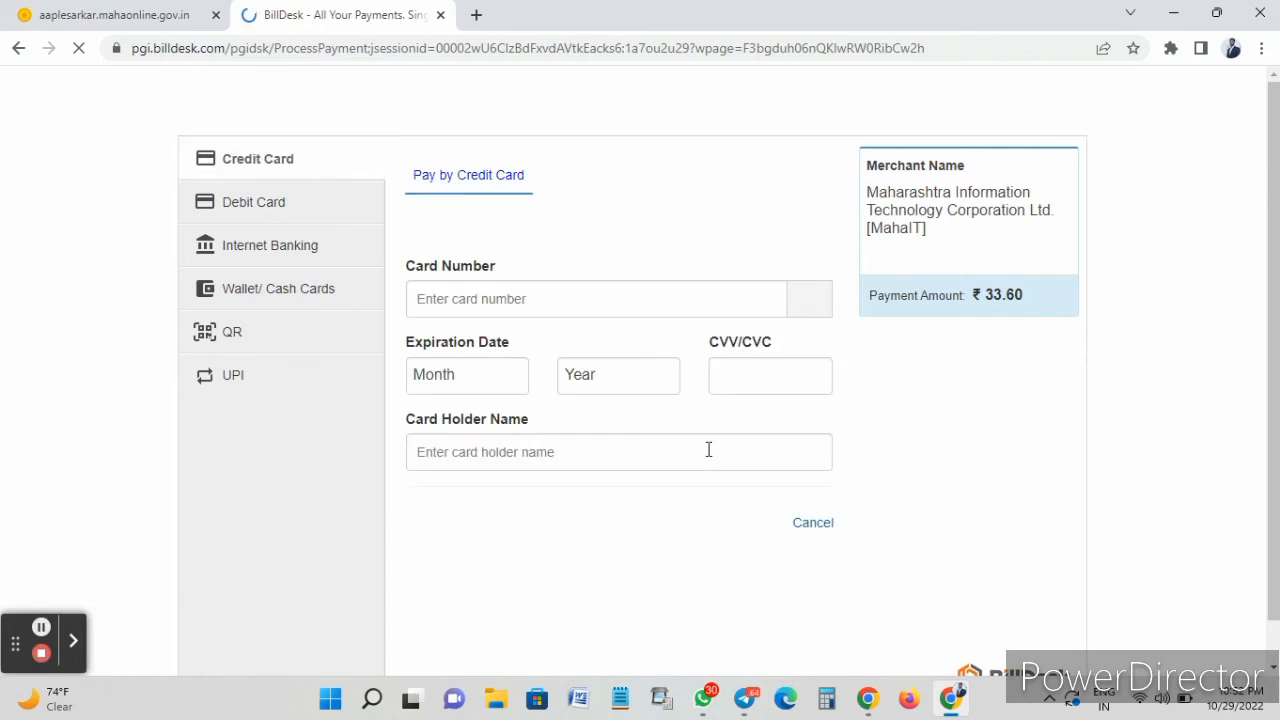
- Pay the application fee by QR with BHIM UPI, accepting the convenience fee summary
left_click(245, 338)
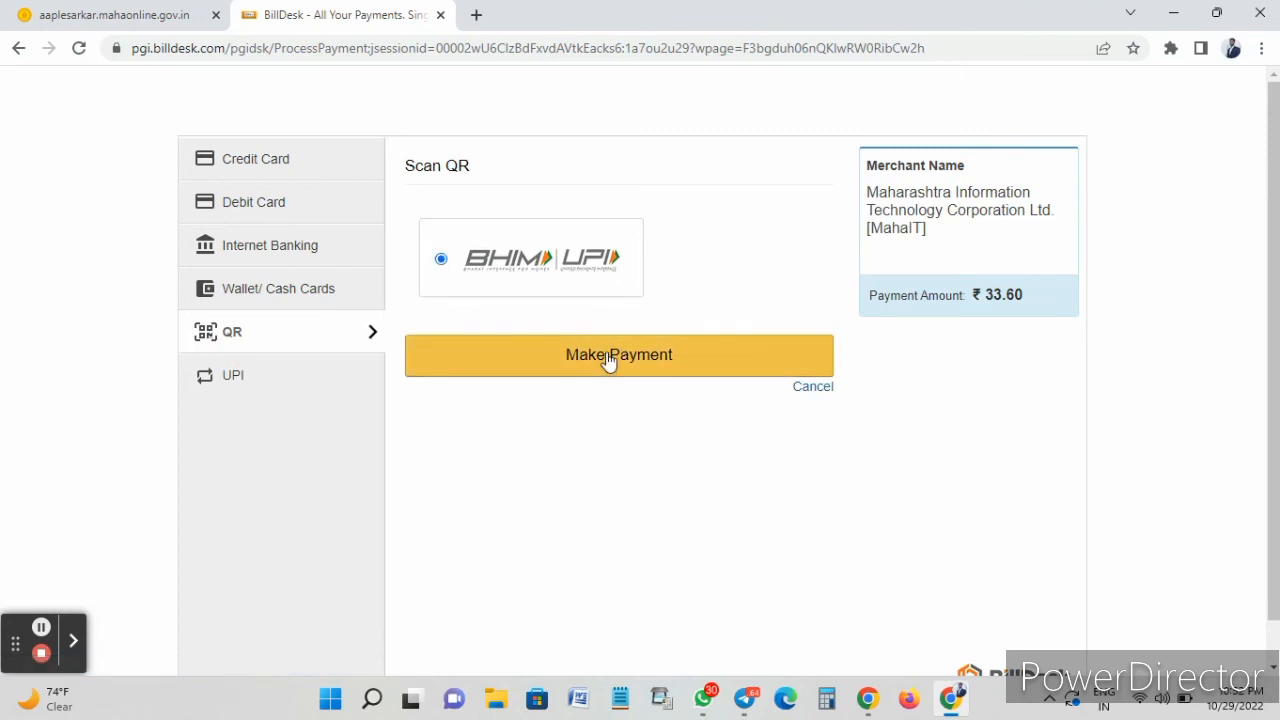
left_click(607, 356)
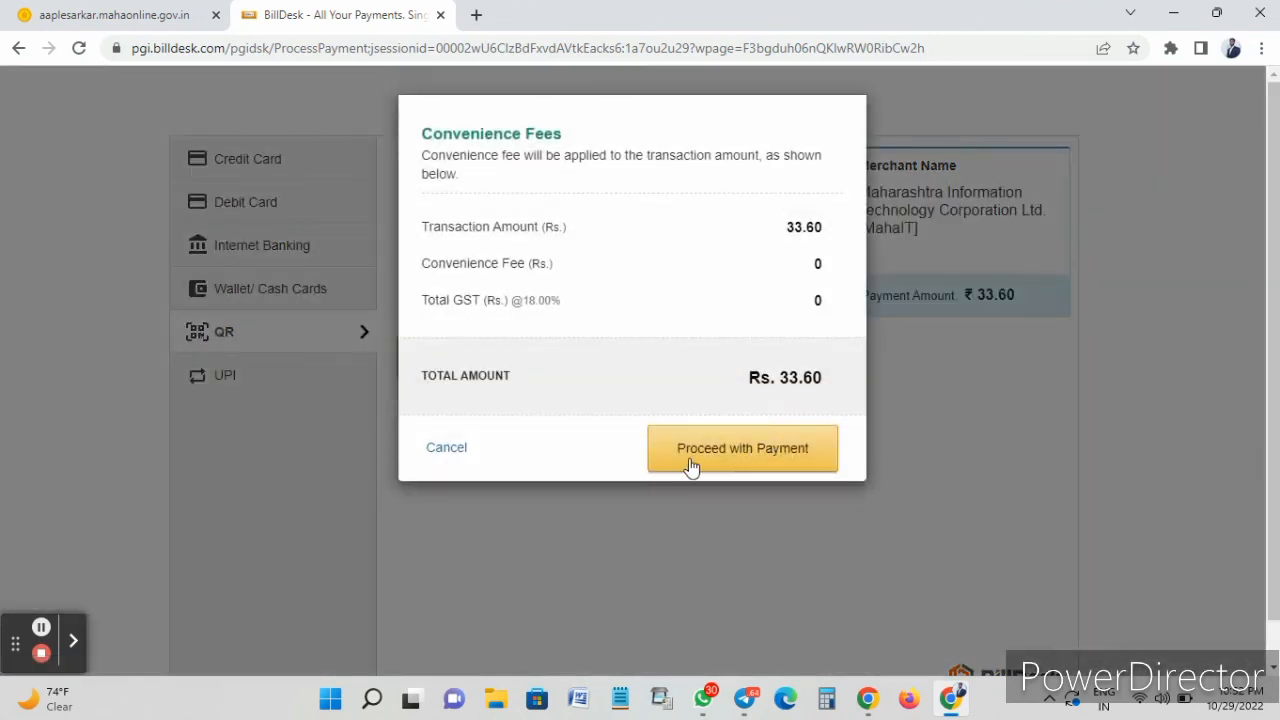
left_click(726, 458)
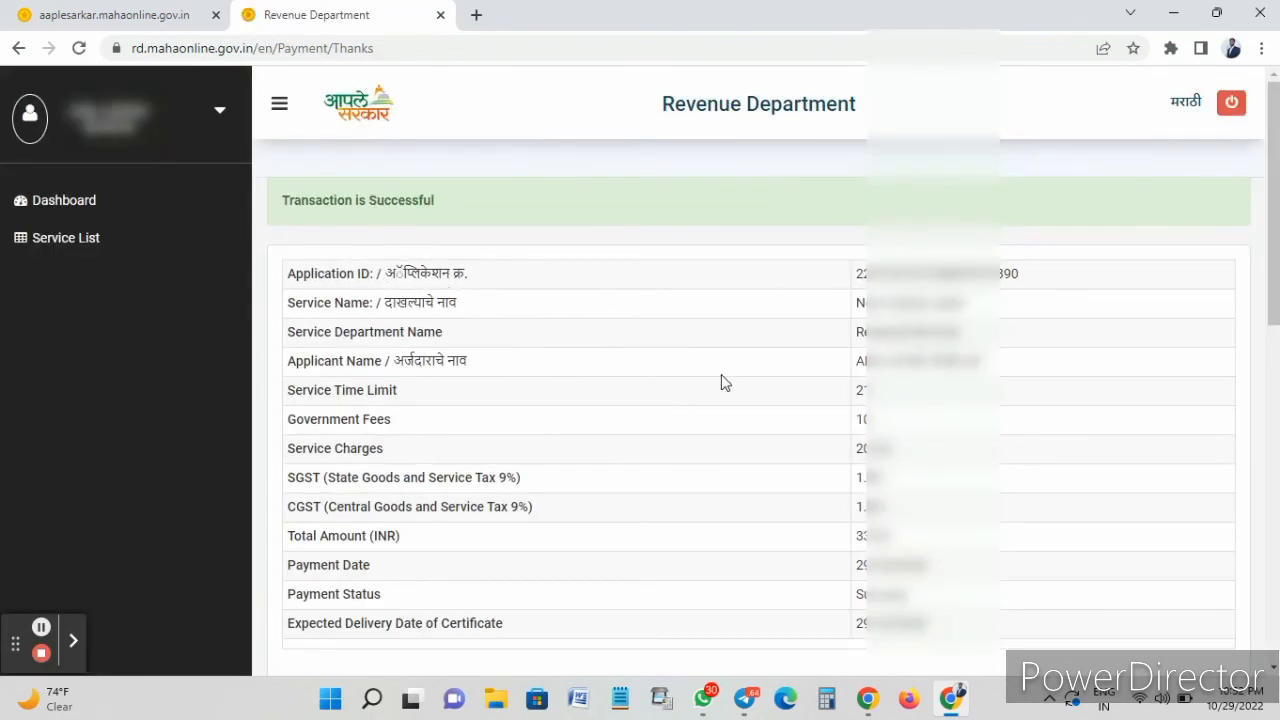
- Review the payment acknowledgement from the transaction details through the designated officers to the list of attached documents
scroll(757, 407, "down", 1)
scroll(791, 440, "down", 2)
scroll(794, 451, "down", 2)
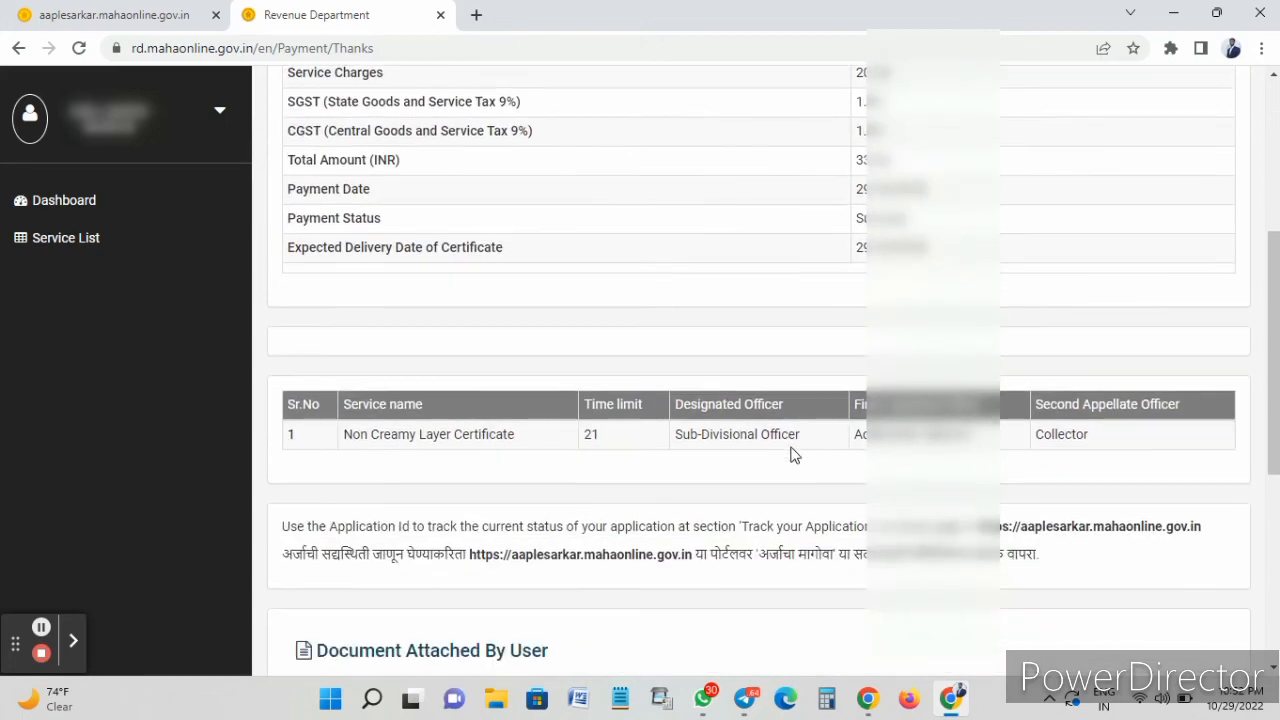
scroll(812, 428, "up", 3)
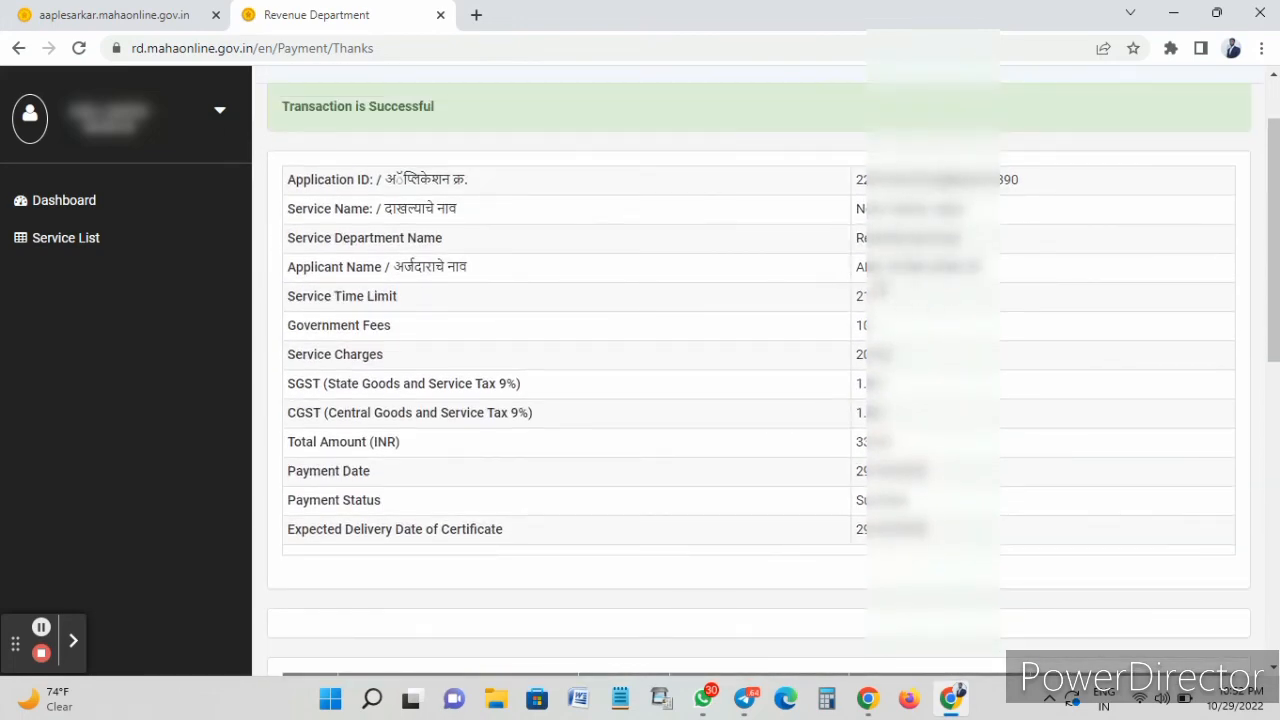
scroll(945, 310, "down", 10)
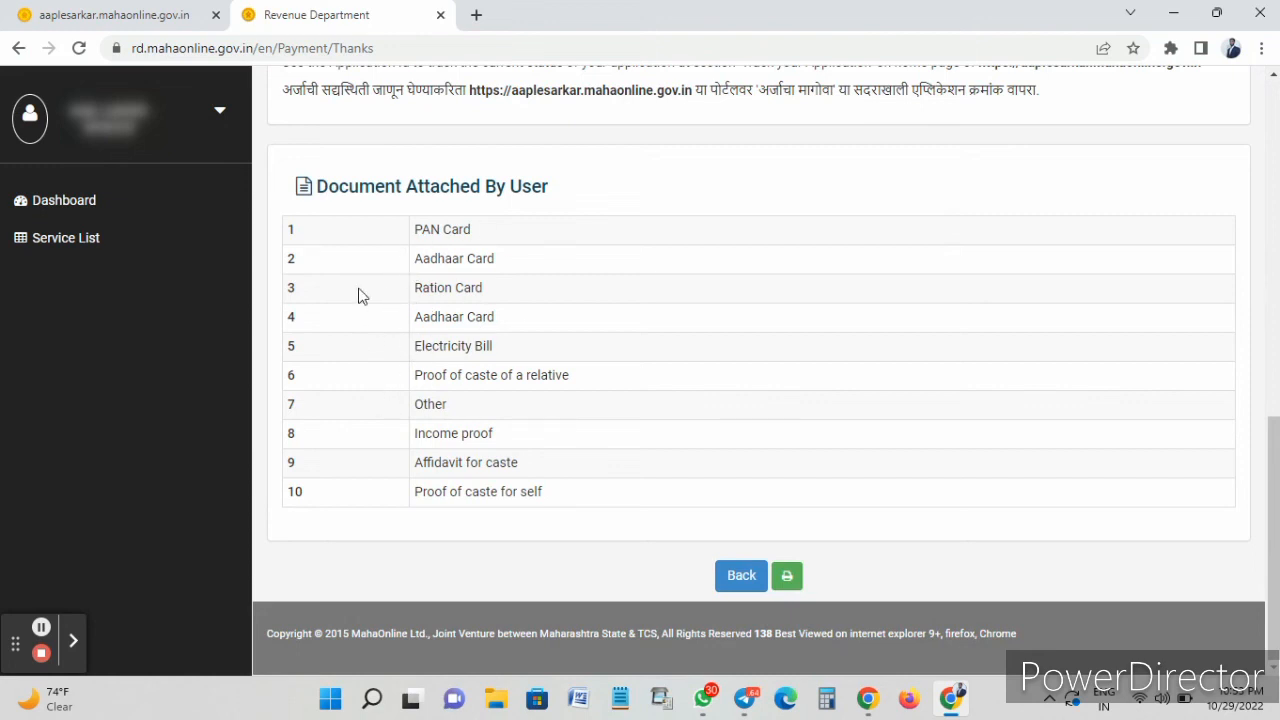
- Open the printable version of the payment acknowledgement and examine it through to the attached documents
left_click(787, 580)
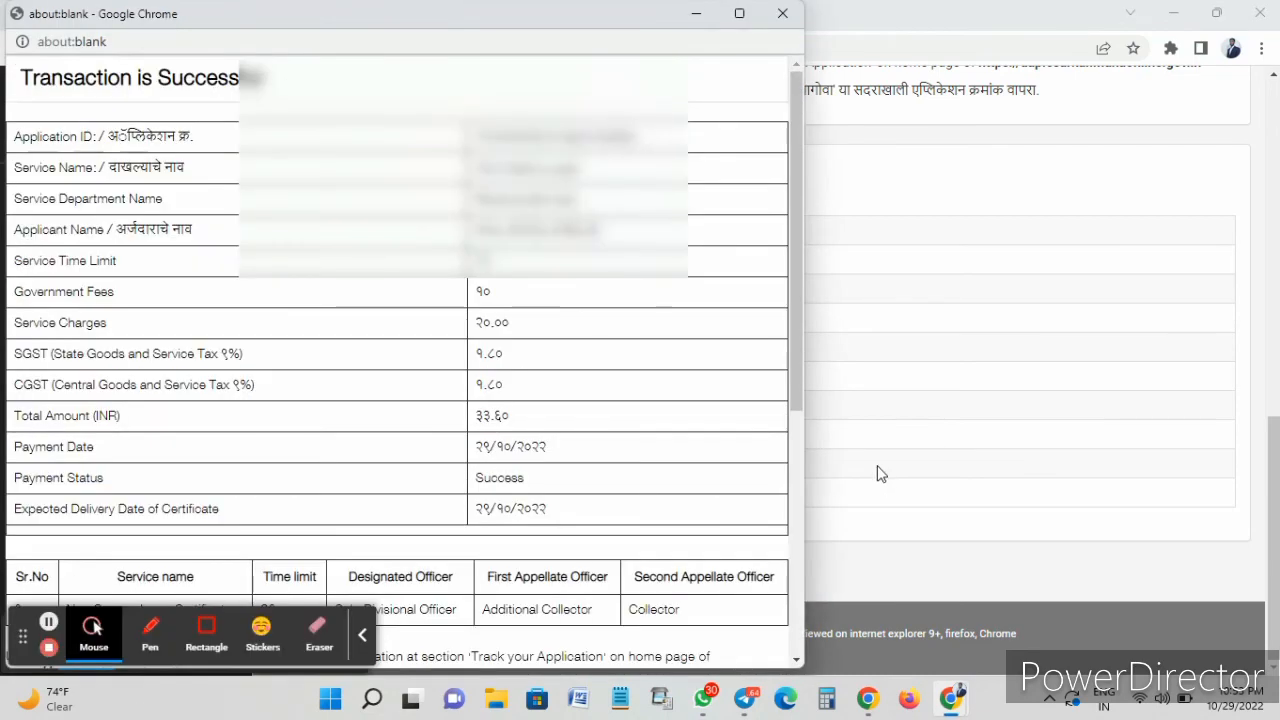
left_click(362, 634)
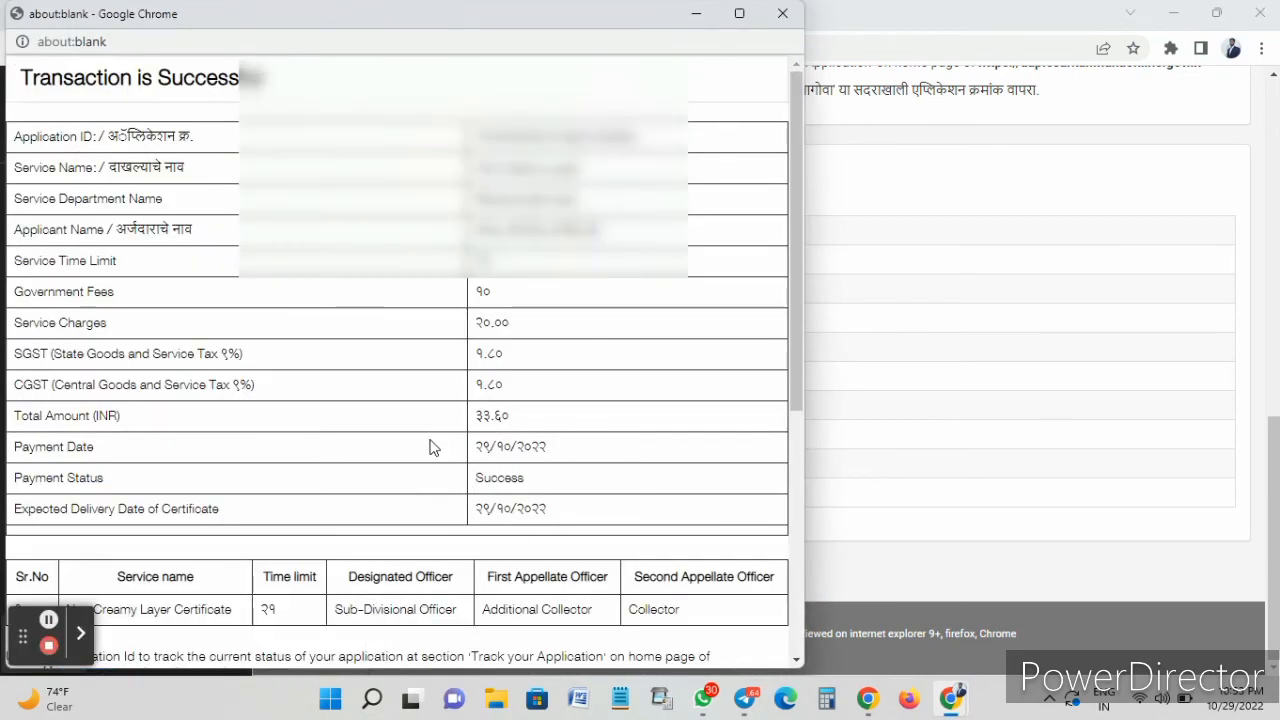
scroll(431, 446, "down", 5)
scroll(435, 441, "down", 1)
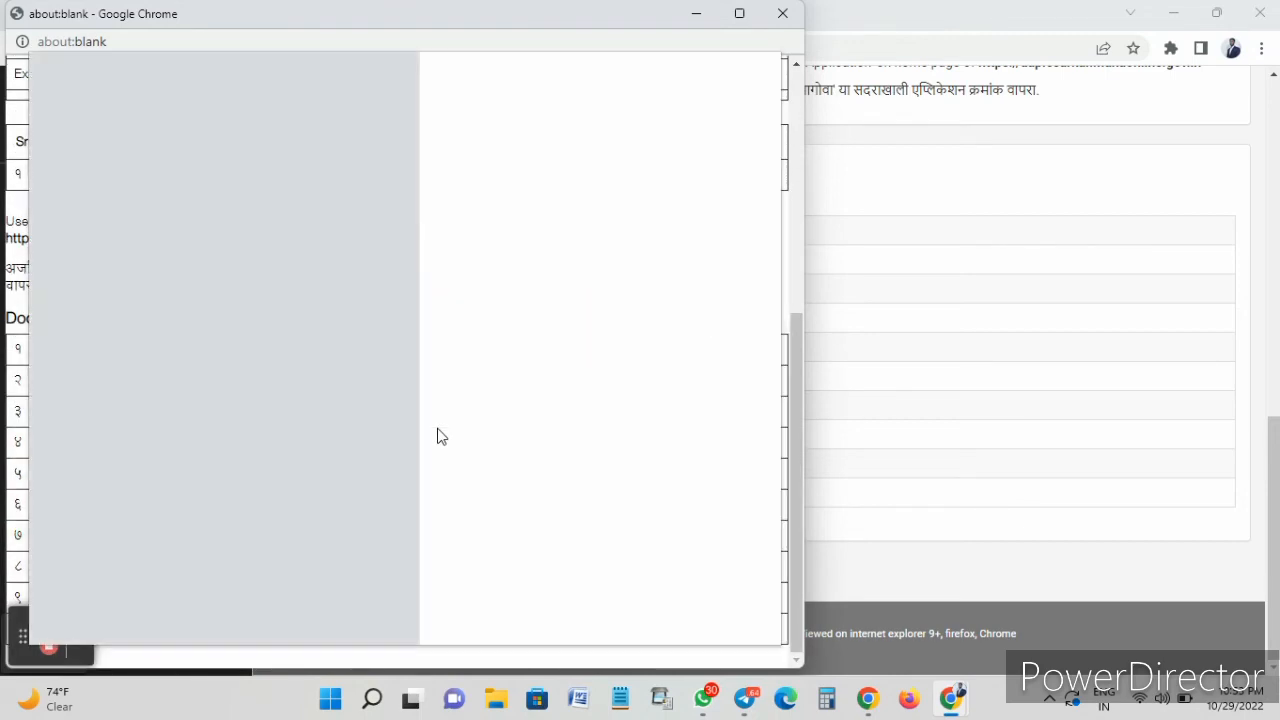
- Try to save all pages of the payment acknowledgement using Save as PDF as the print destination
left_click(622, 187)
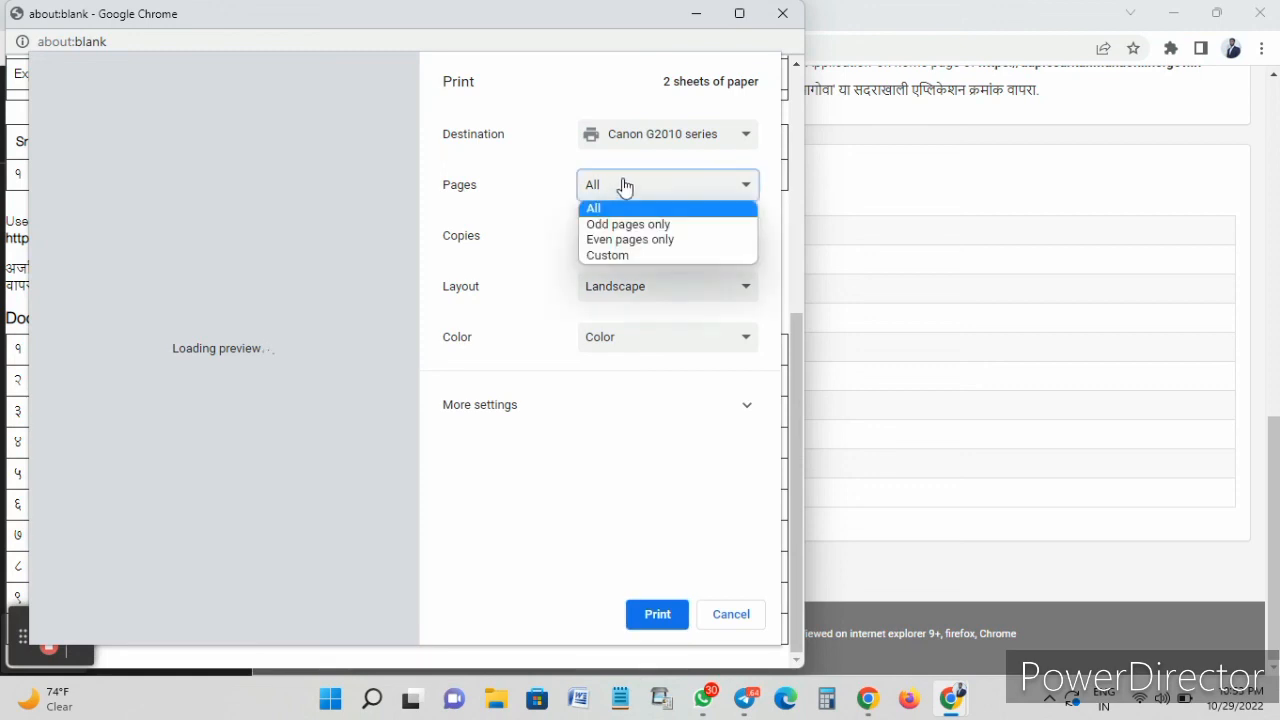
left_click(624, 187)
left_click(634, 140)
left_click(628, 171)
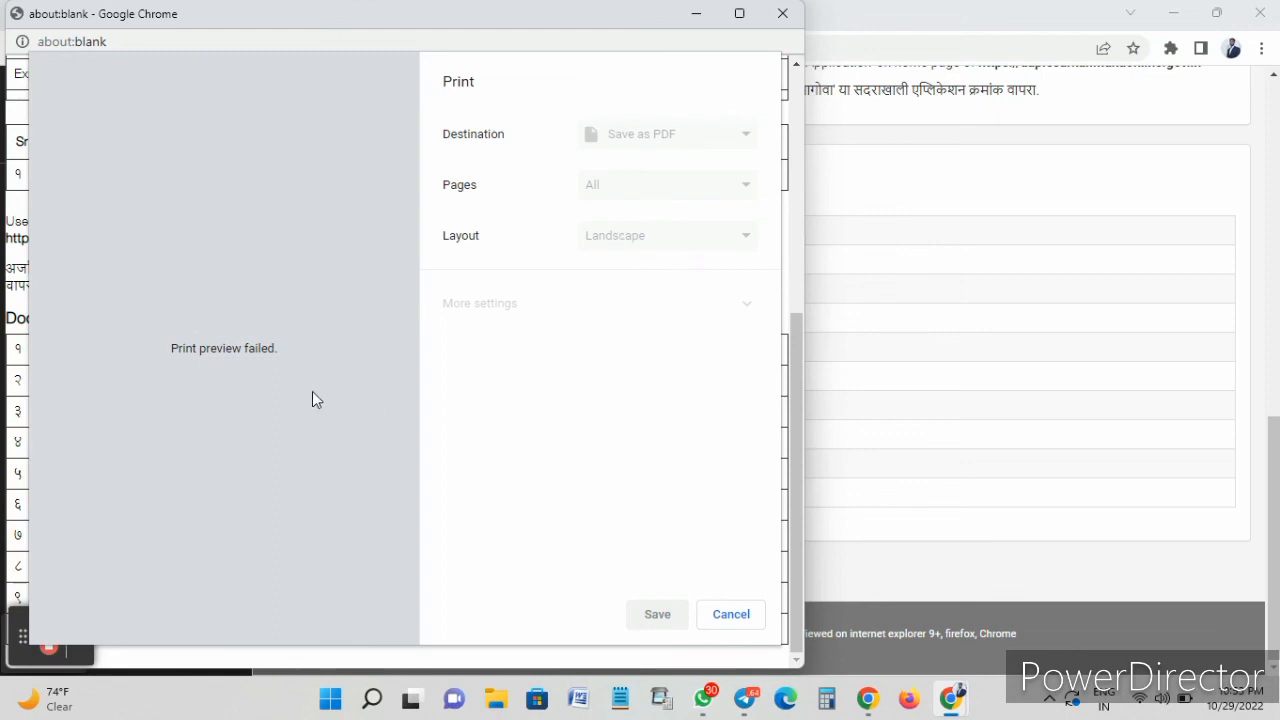
left_click(710, 614)
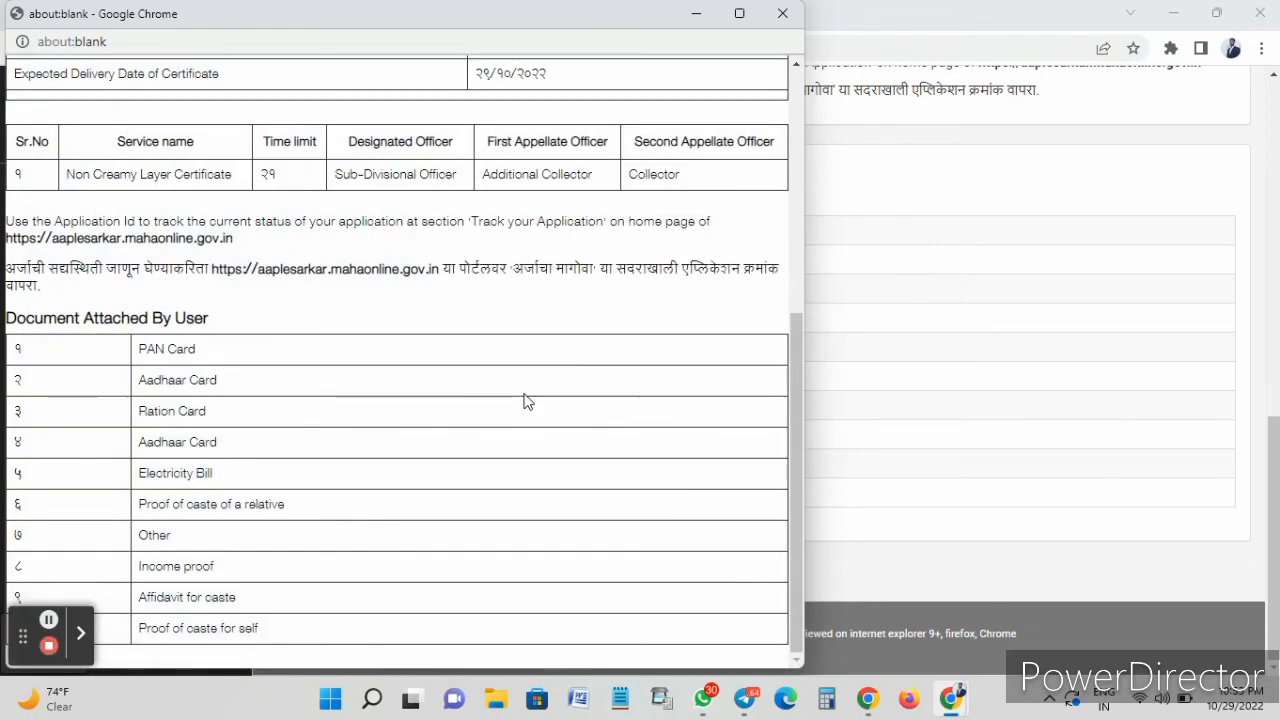
- Close the printable acknowledgement window and go back to the portal's dashboard
left_click(782, 14)
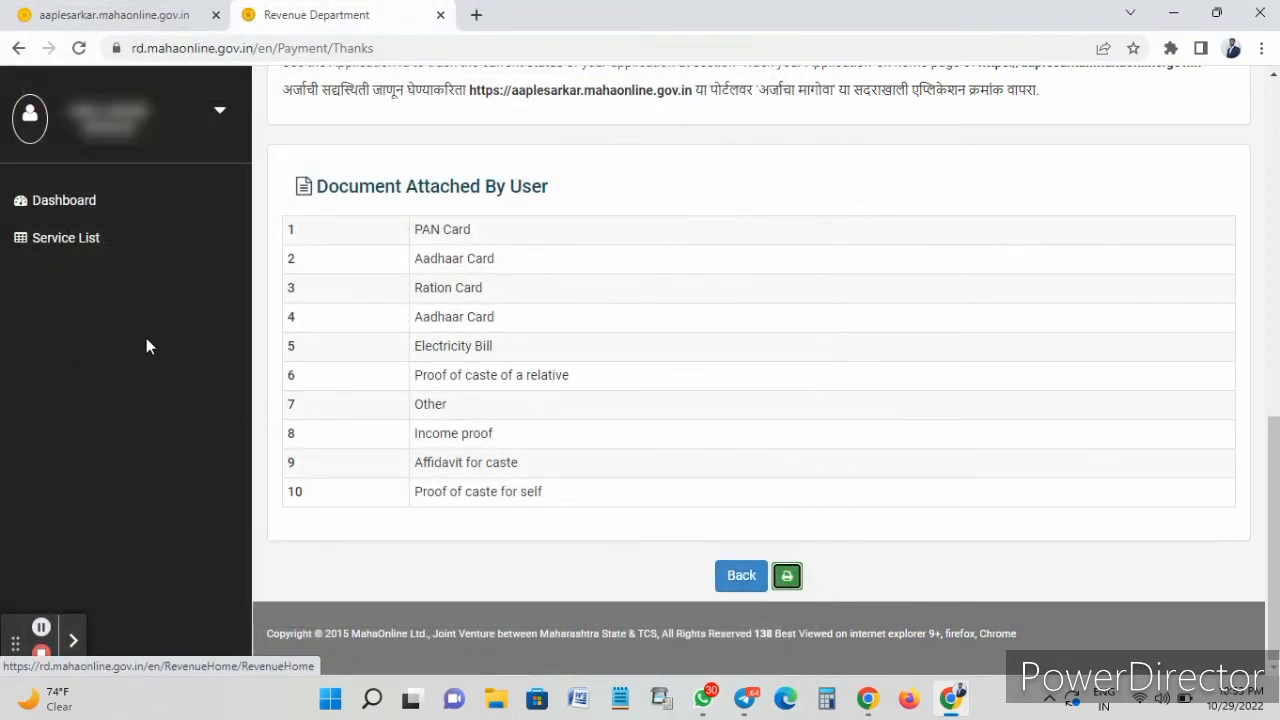
left_click(75, 202)
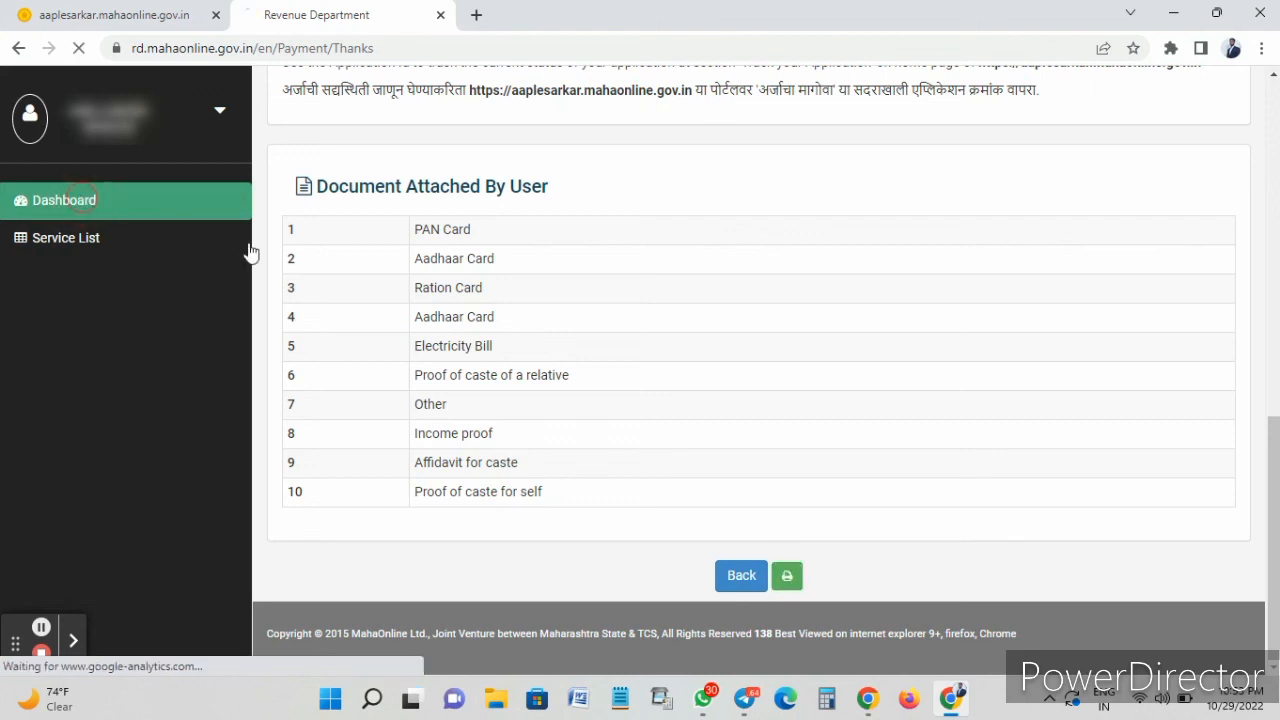